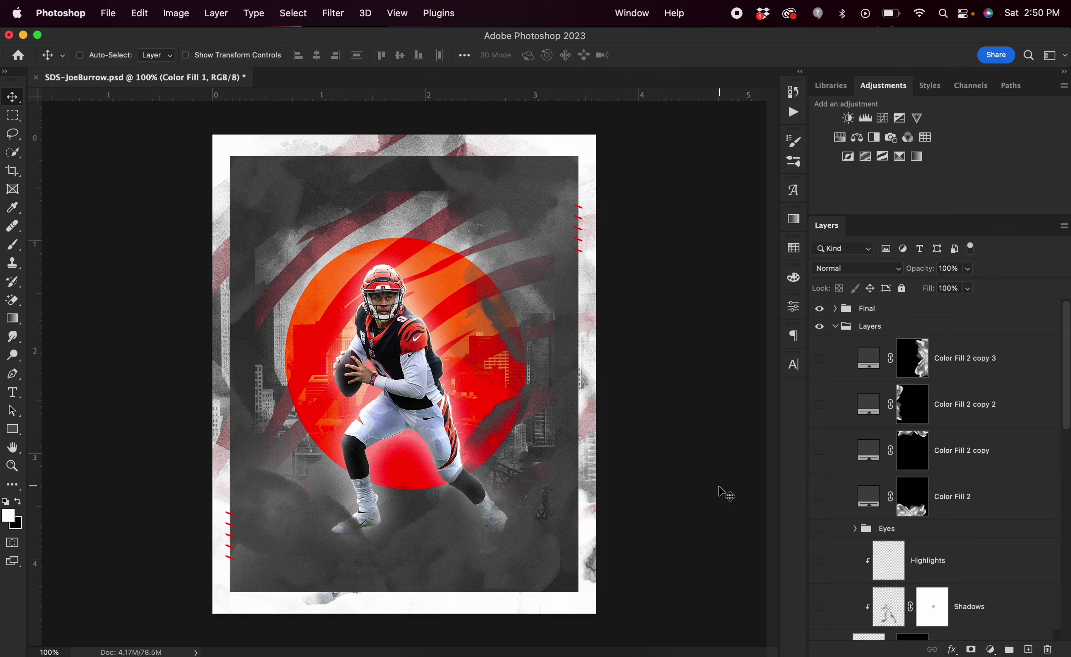
Step: Hide the Final group and confirm the canvas stays 1080×1350 px at 300 ppi
click(819, 309)
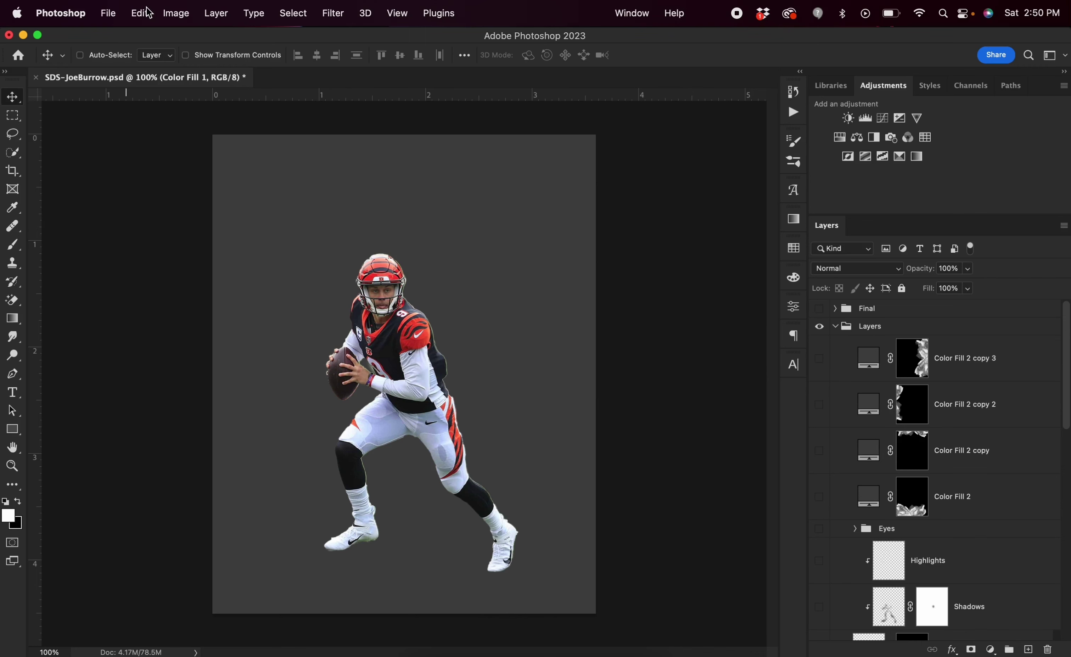
click(176, 14)
click(196, 190)
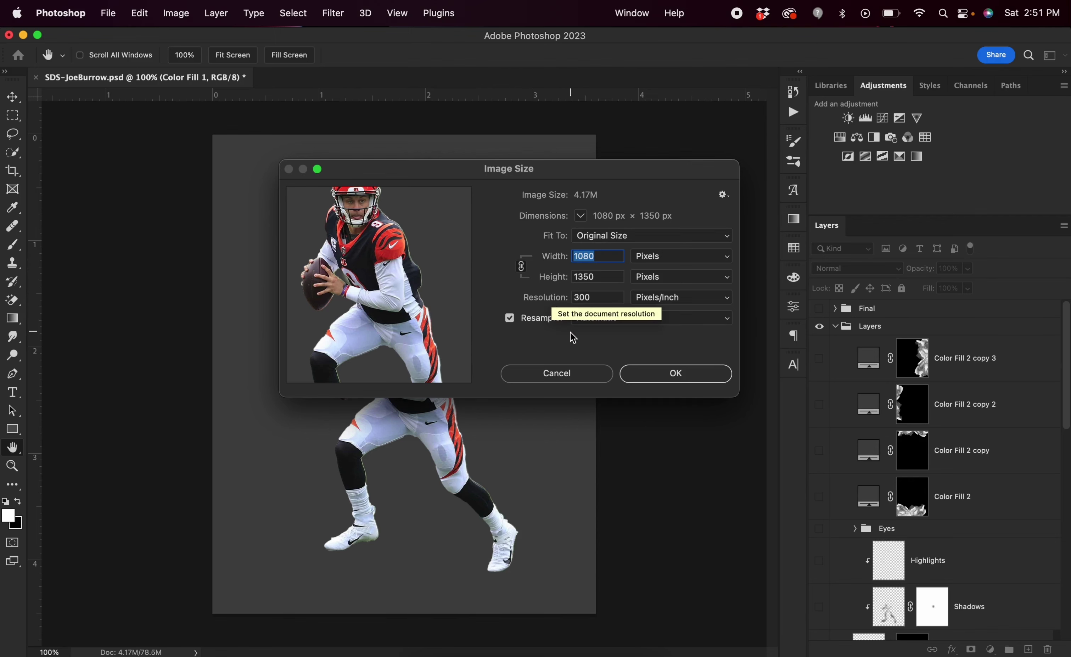
click(562, 377)
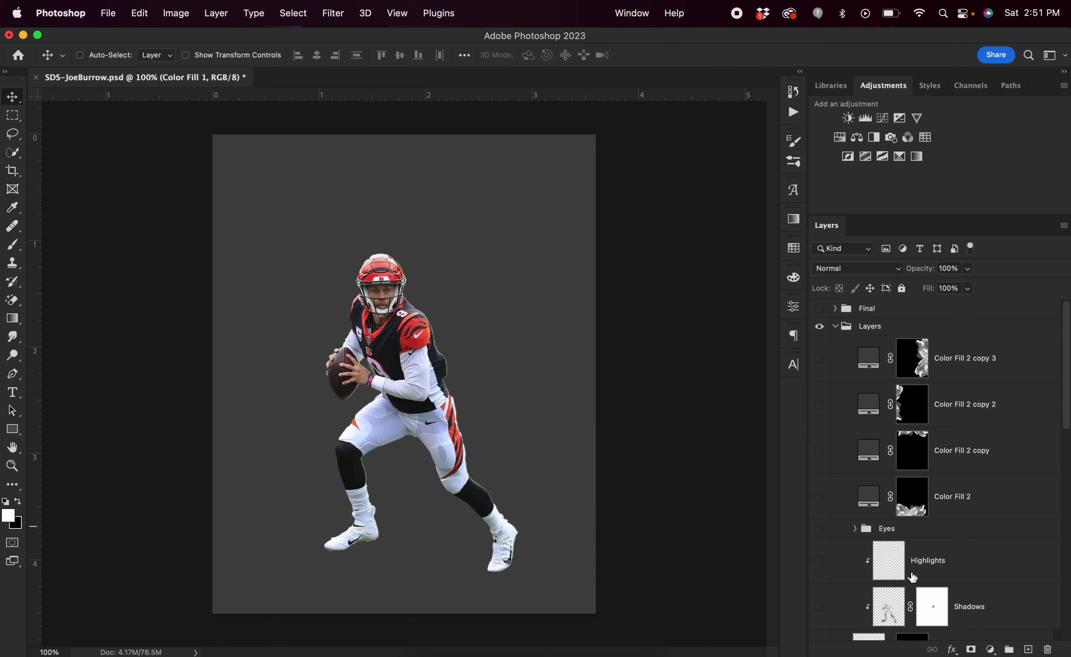
Step: Select Layer 1, the player photo, and remove its existing mask
scroll(912, 577, down, 10)
scroll(945, 545, up, 10)
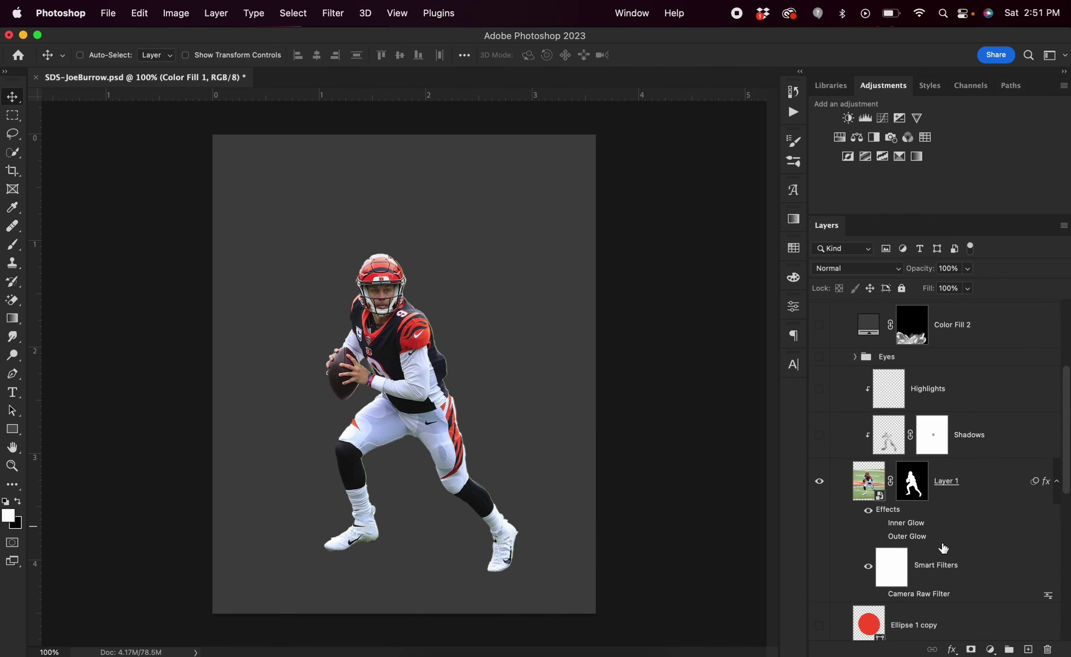
click(967, 487)
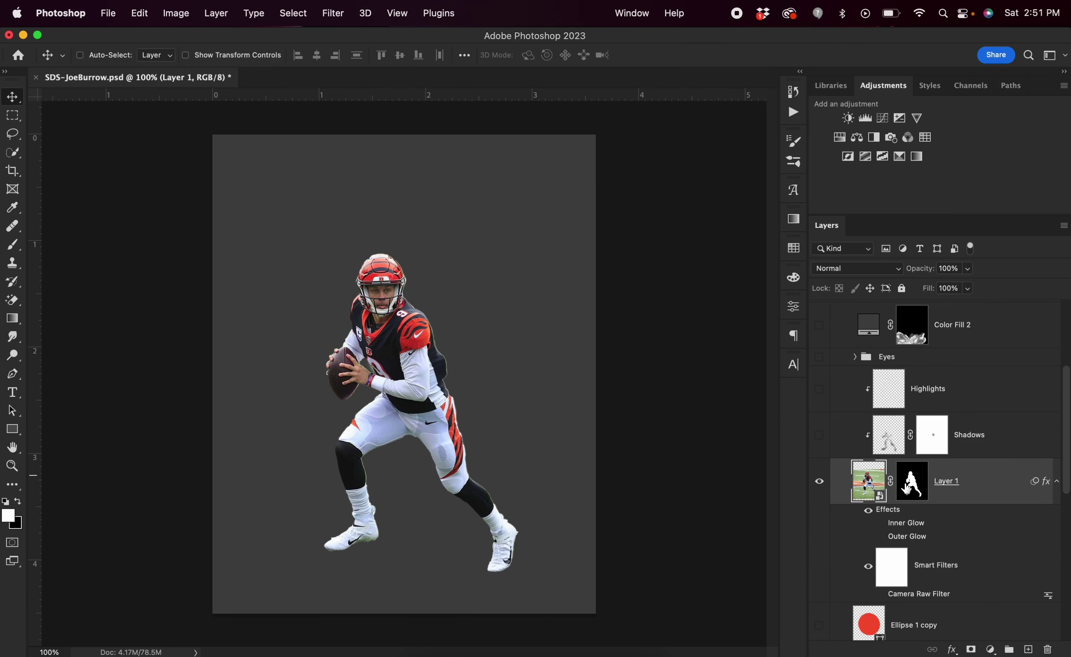
key(super+z)
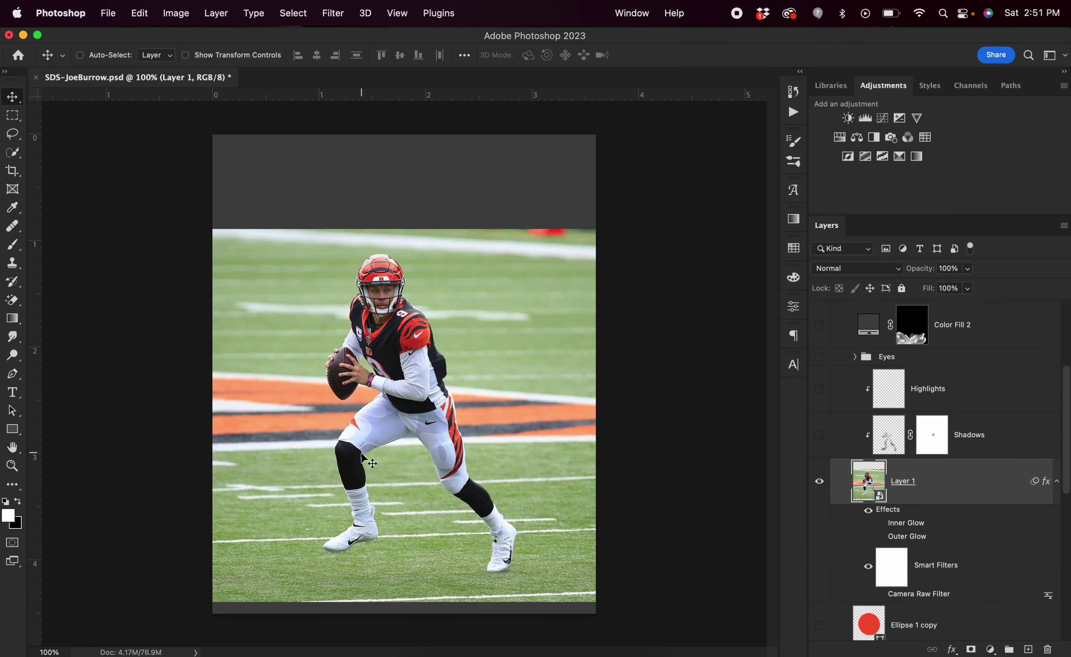
Step: Mask Layer 1 to the player using Select Subject, and show the Shadows layer
click(13, 154)
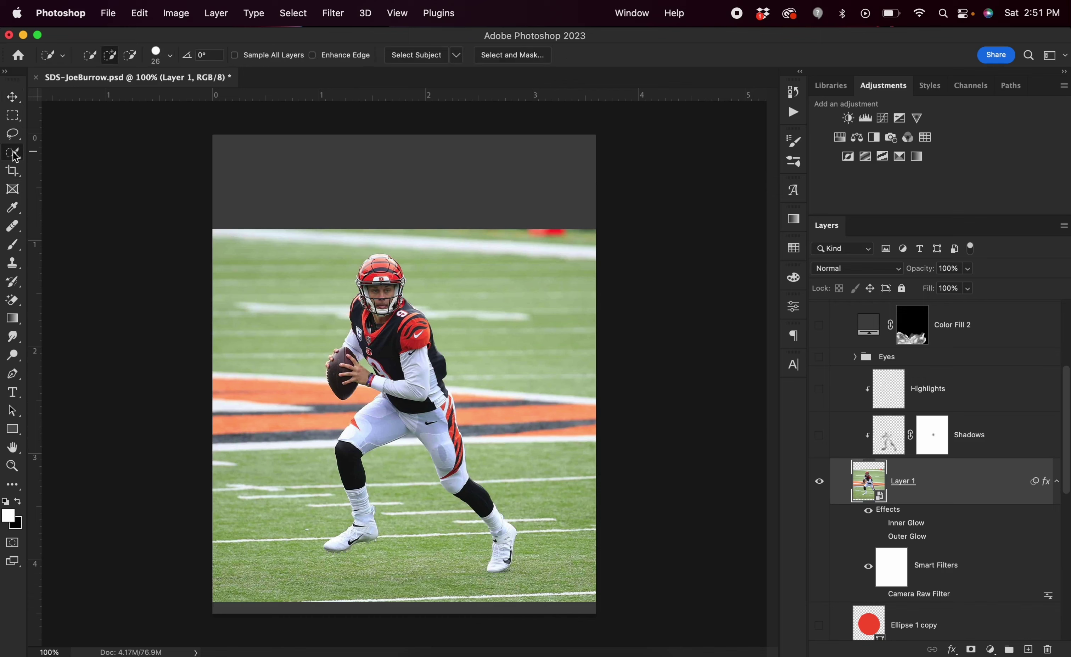
click(404, 60)
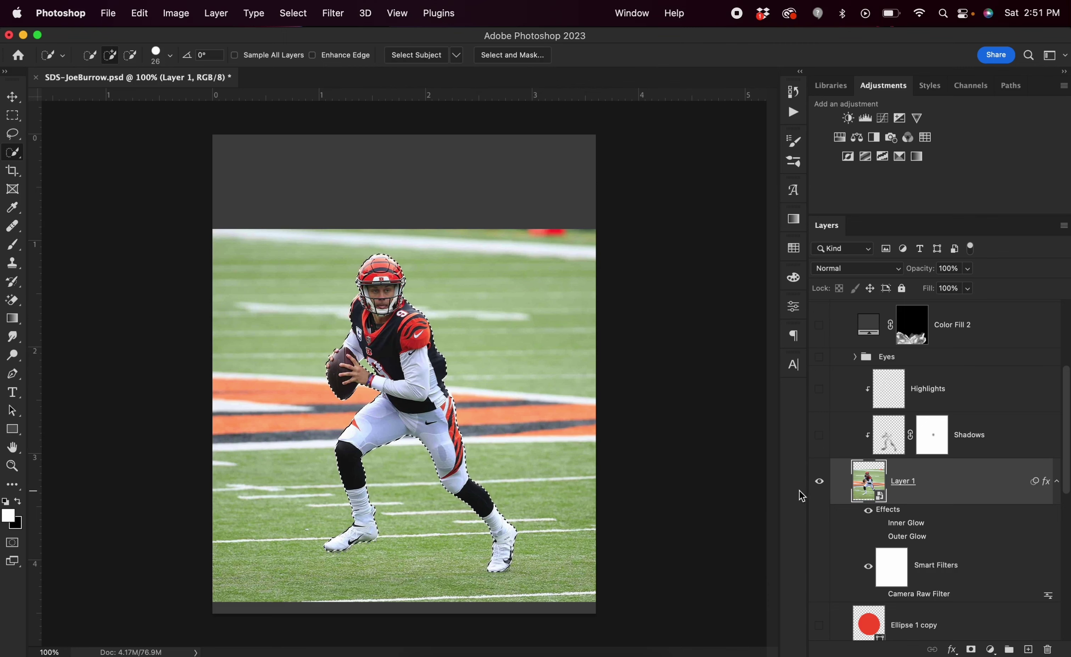
key(v)
scroll(841, 425, down, 2)
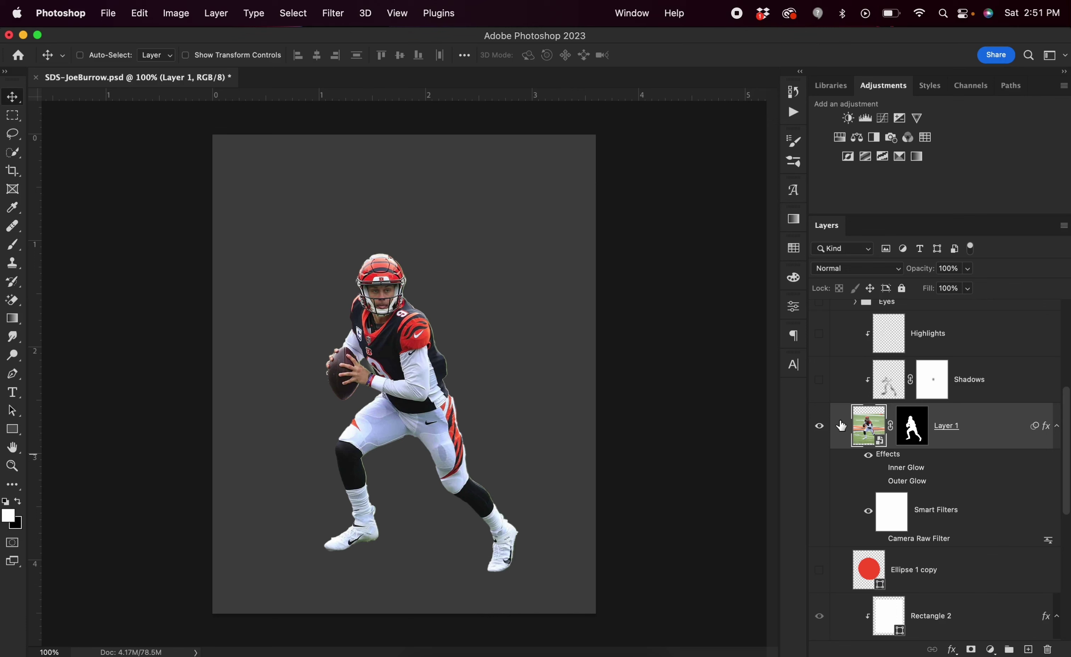
click(819, 381)
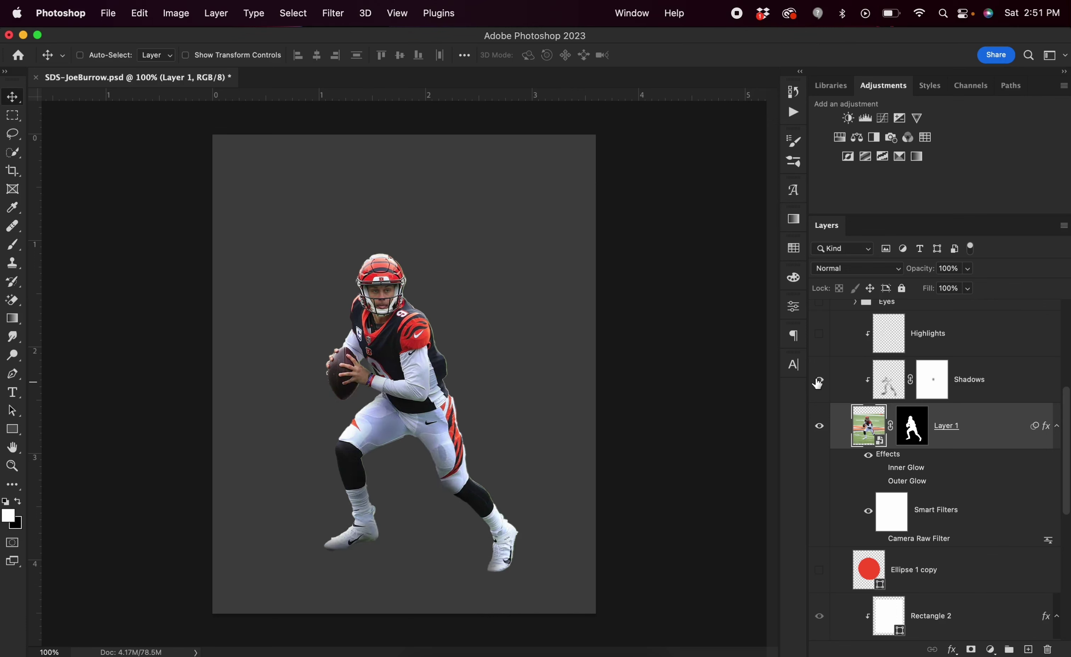
Step: Turn on the Shadows and Highlights layers, toggling each to compare
click(818, 382)
click(819, 382)
click(820, 336)
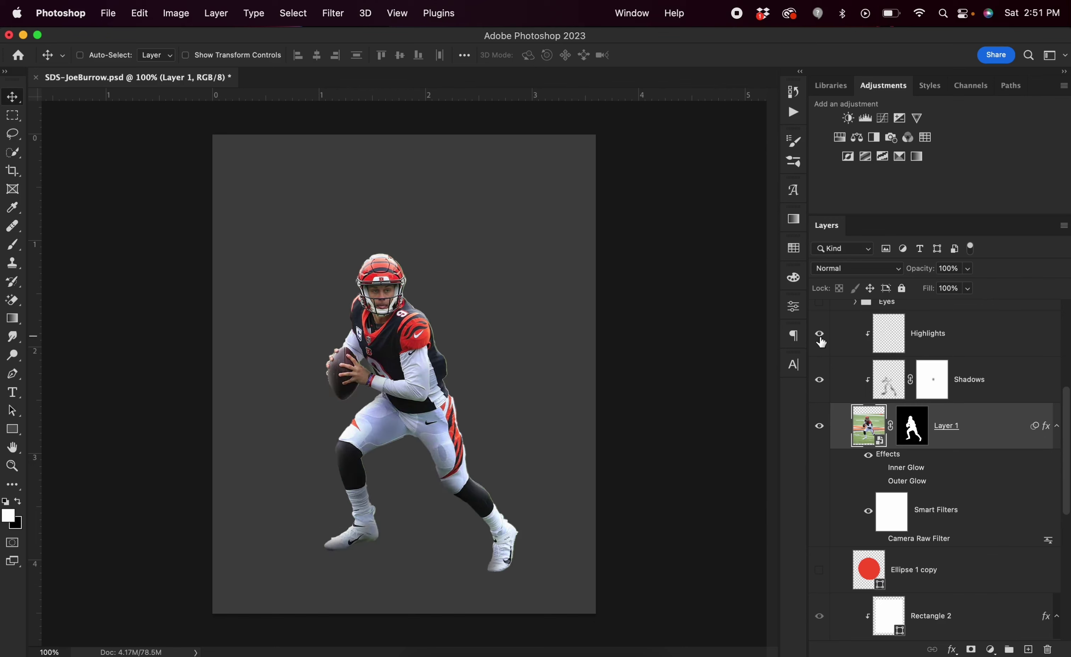
click(820, 338)
click(820, 338)
Step: Select the Shadows layer and set up a 43 px black brush at 19% flow
click(835, 389)
key(b)
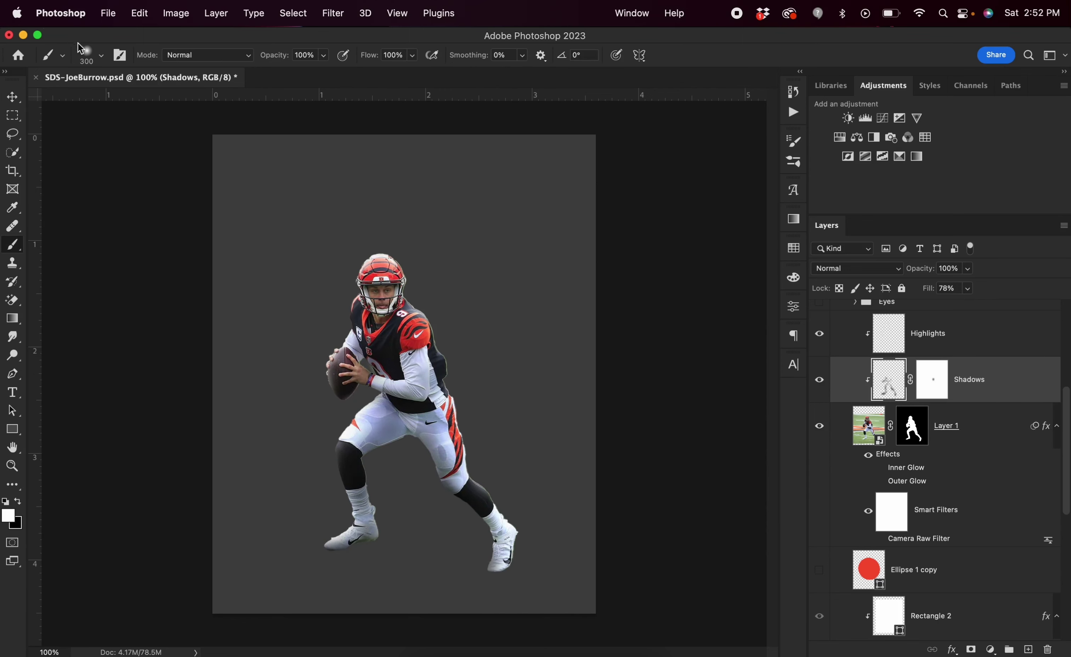
click(88, 56)
drag(108, 100, 97, 97)
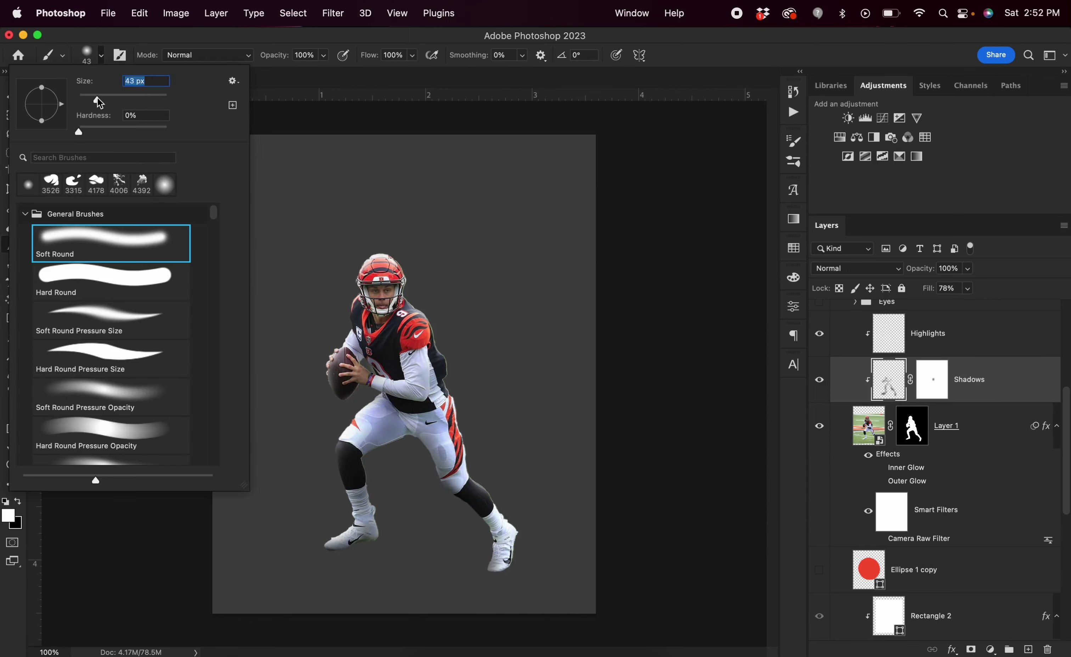
click(413, 56)
click(362, 71)
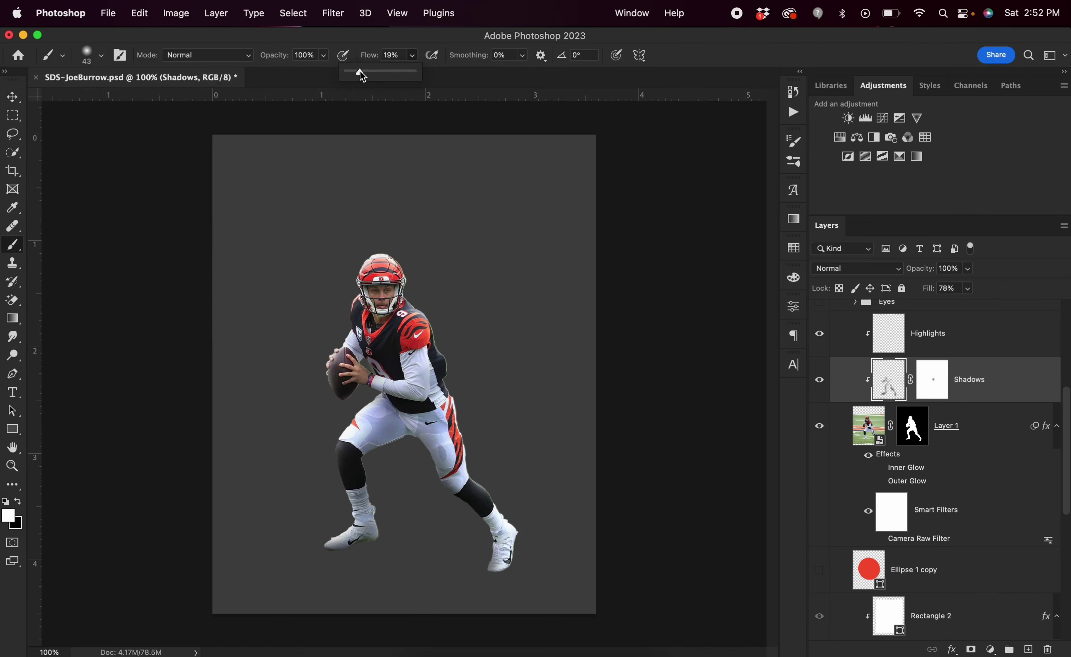
click(19, 504)
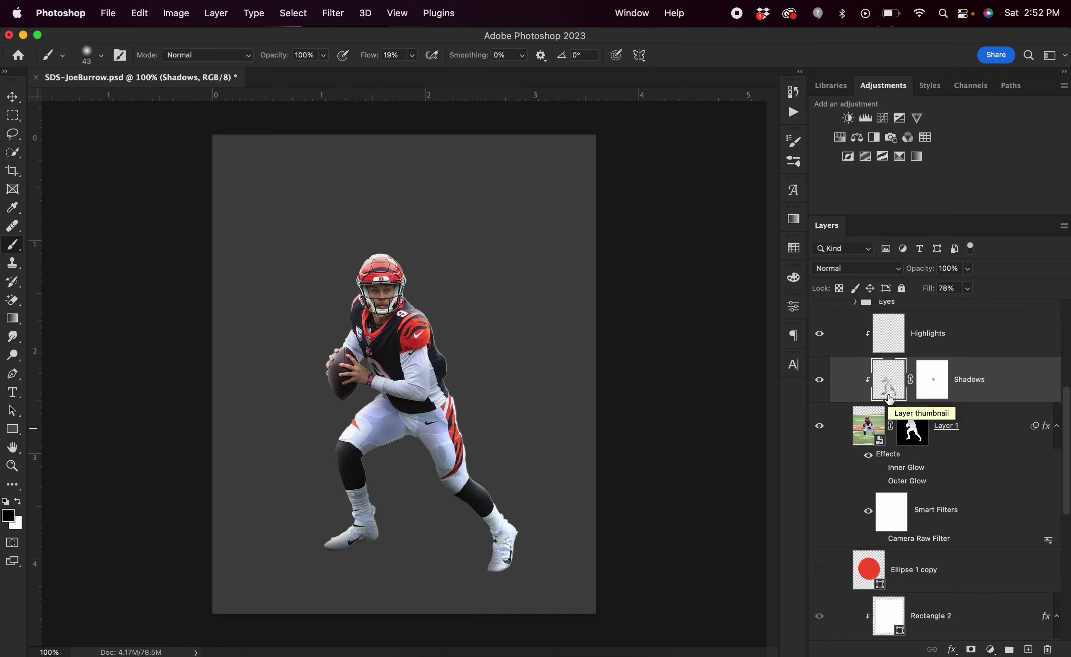
Step: Toggle Highlights and Shadows off and on to compare the shading at 200%
click(826, 336)
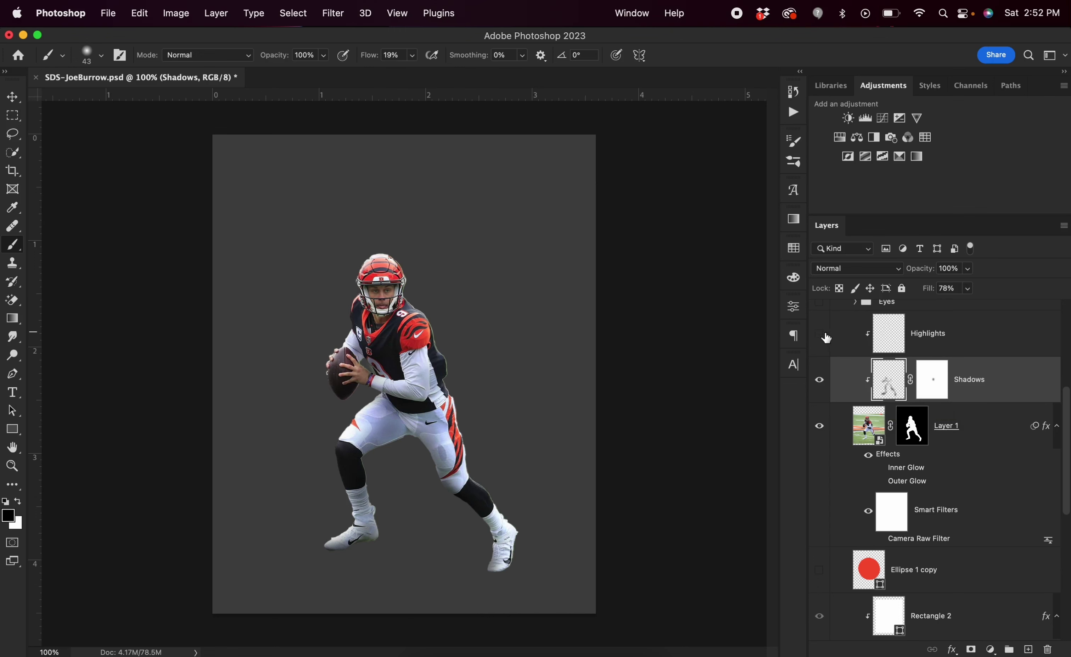
click(827, 337)
click(820, 389)
click(820, 340)
click(820, 340)
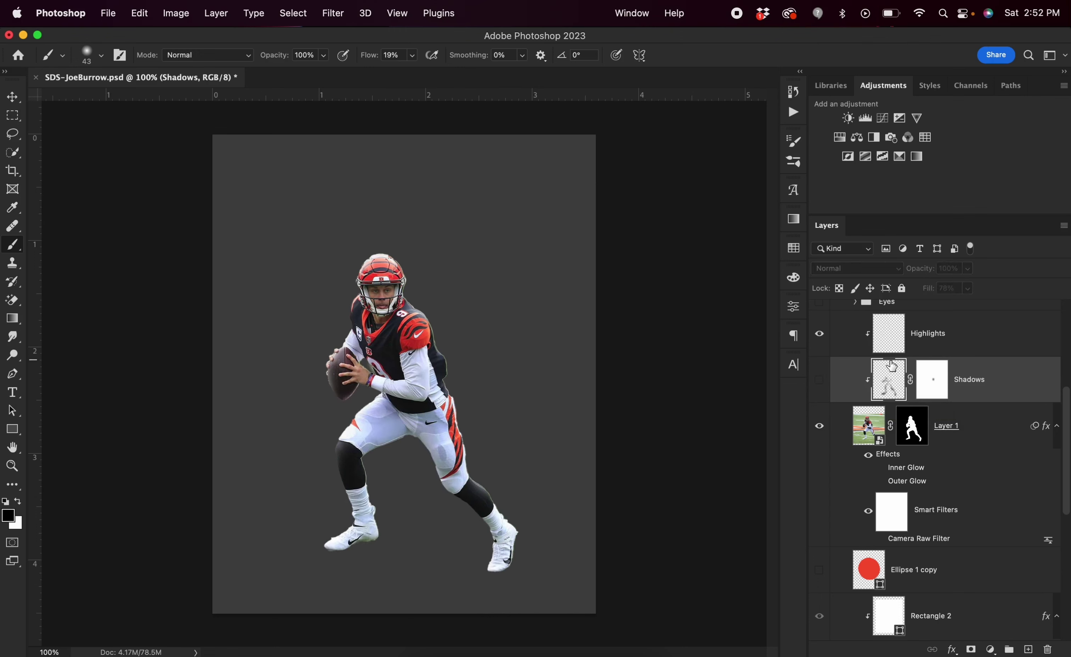
key(super+equal)
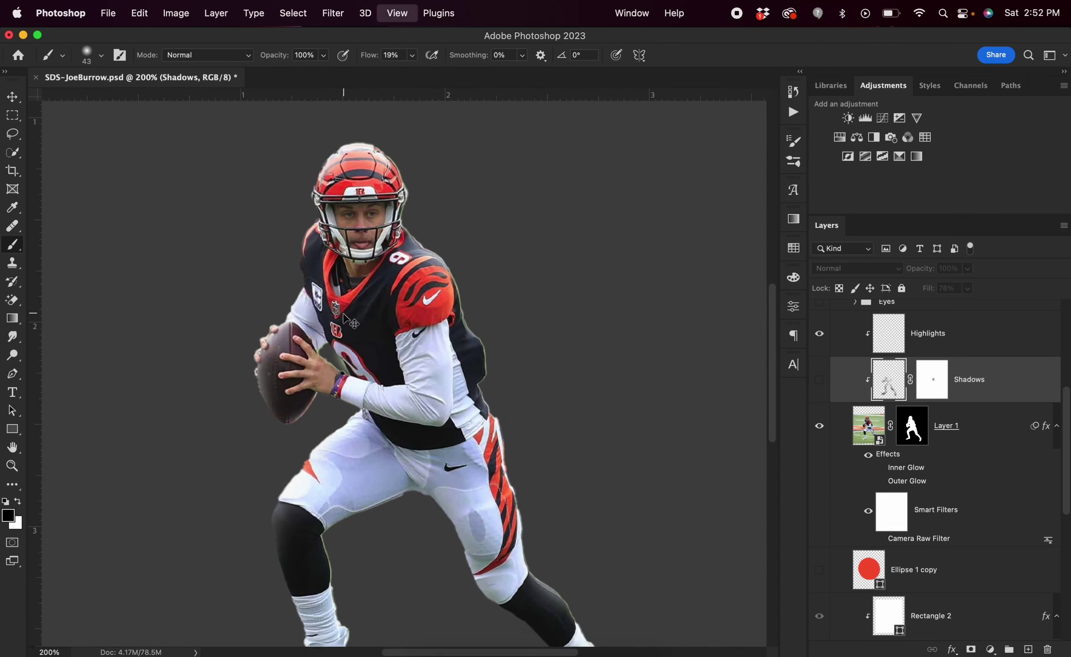
key(super+minus)
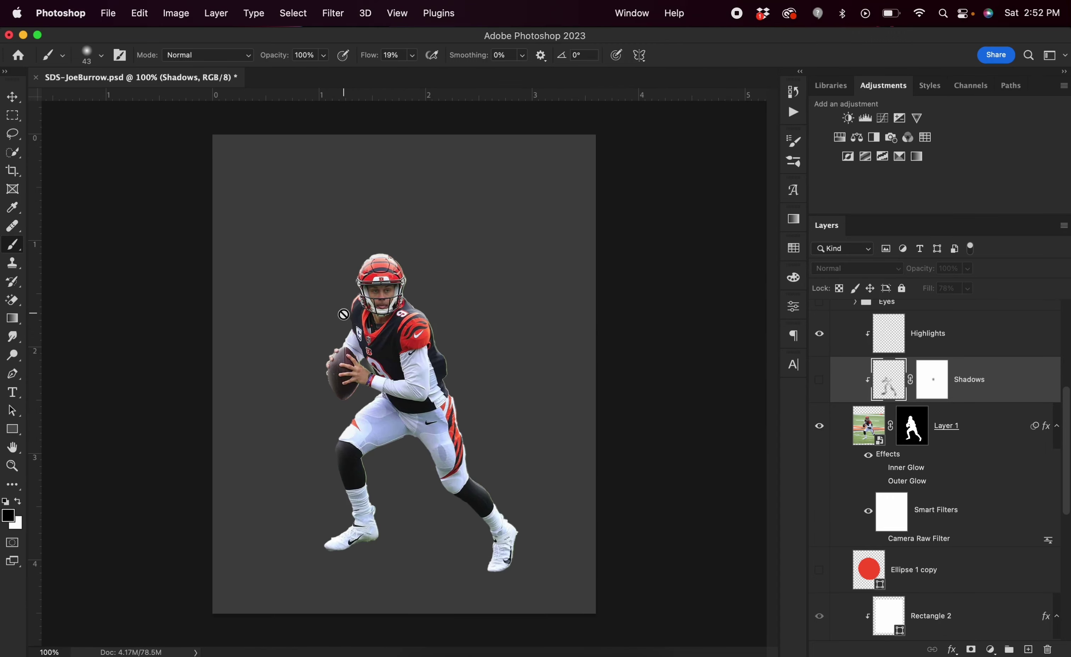
click(819, 380)
Step: Inspect the player at 200% with the Move tool, then select the Eyes group
click(12, 96)
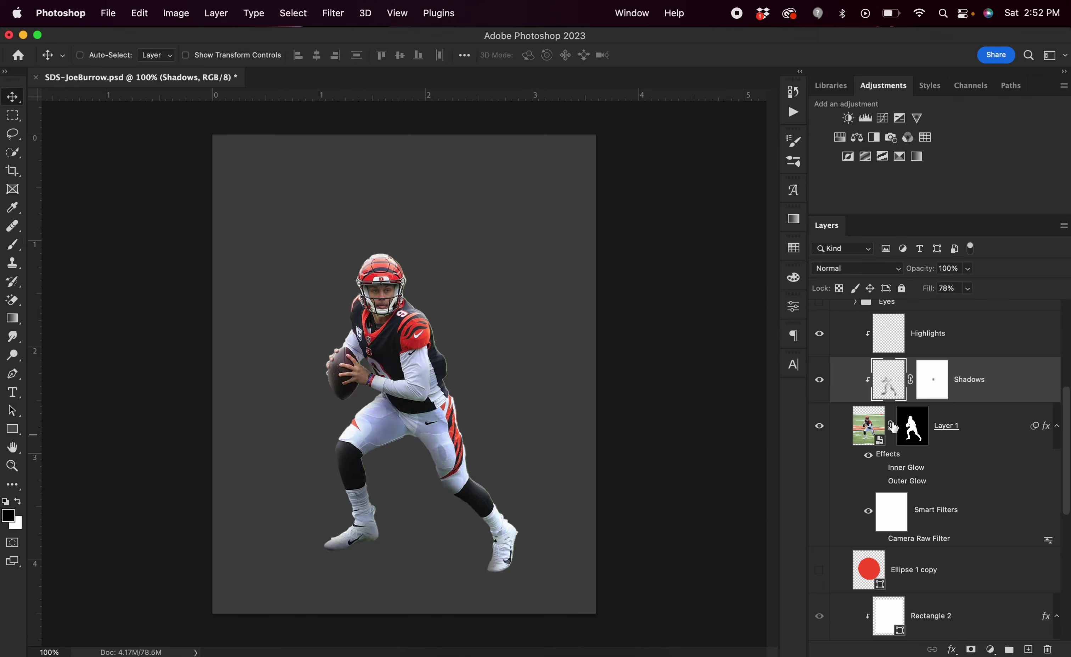
key(super+plus)
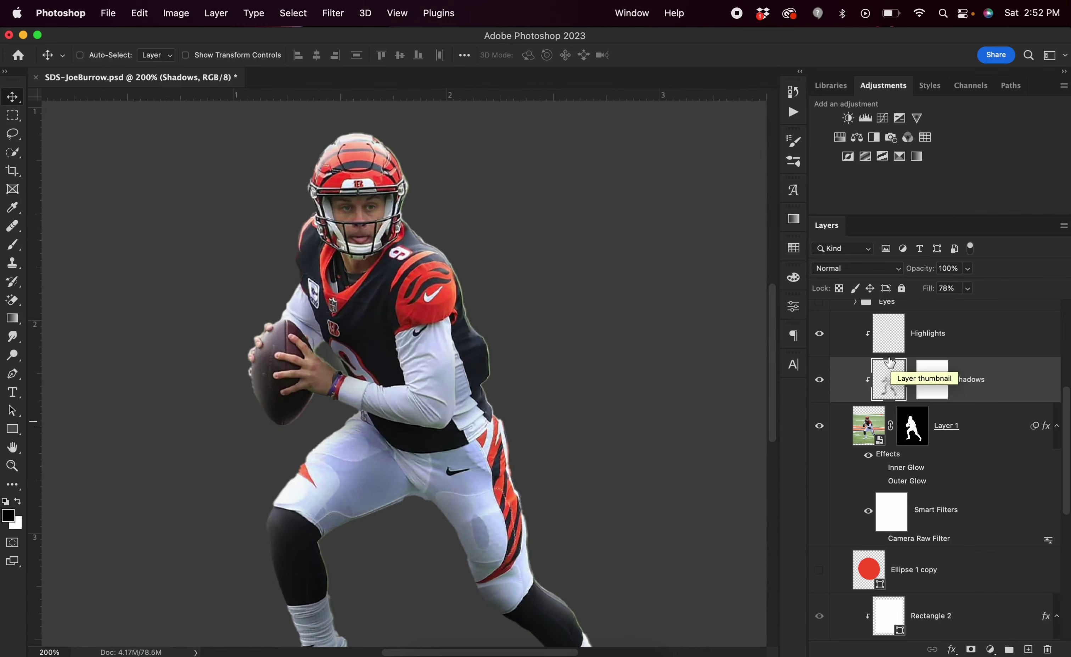
scroll(883, 367, up, 3)
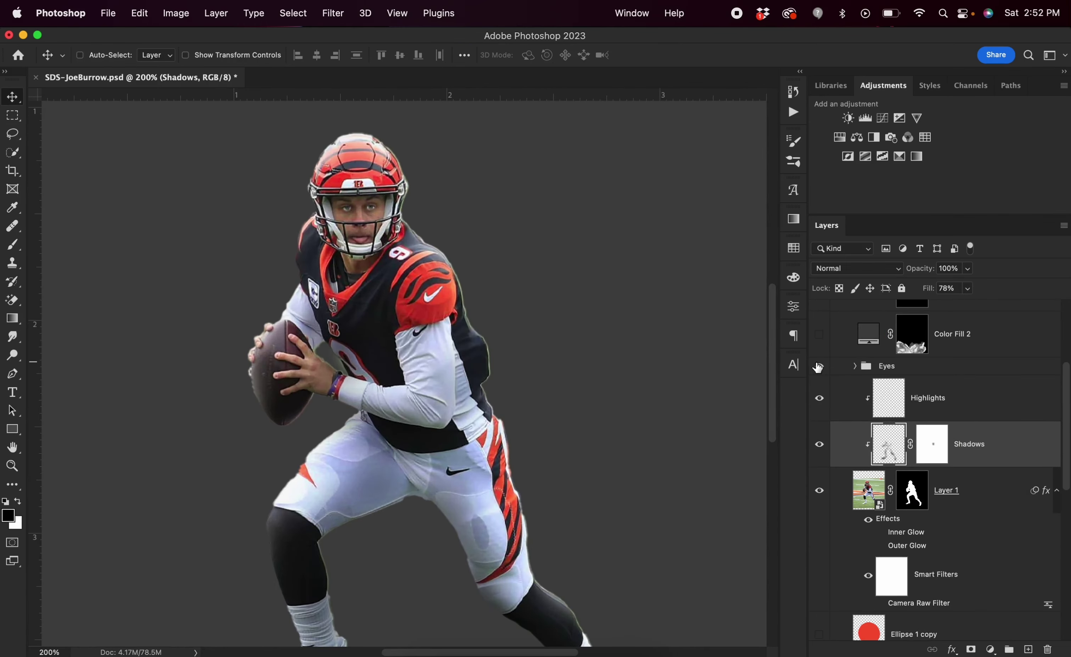
key(super+minus)
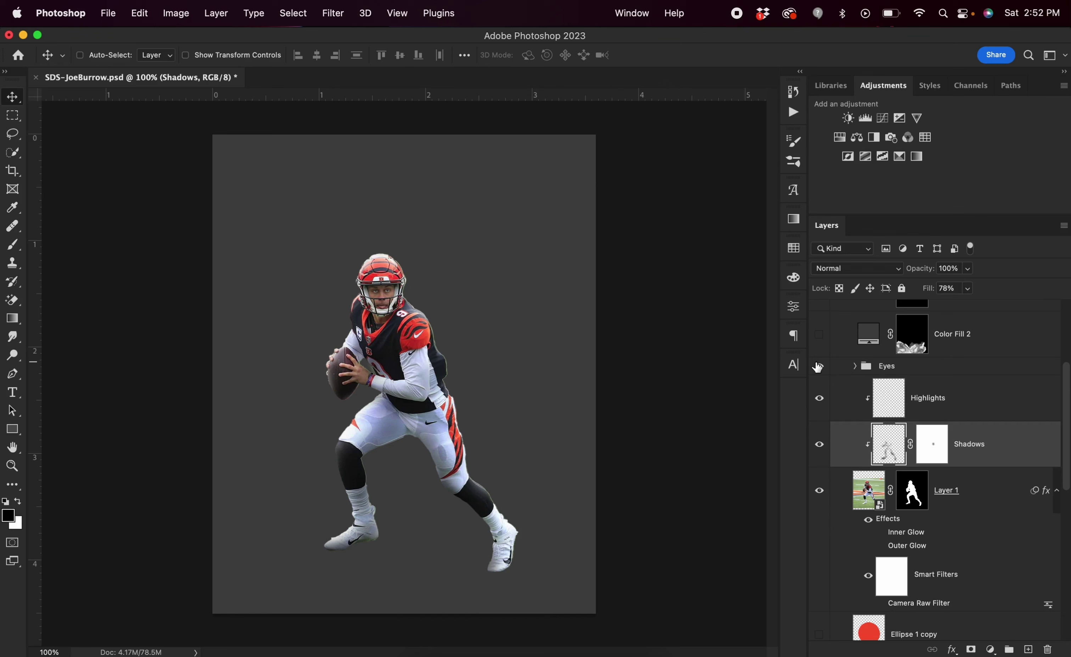
click(862, 368)
Step: Expand the Eyes group, zoom in on the eyes, and add a new empty layer
click(855, 367)
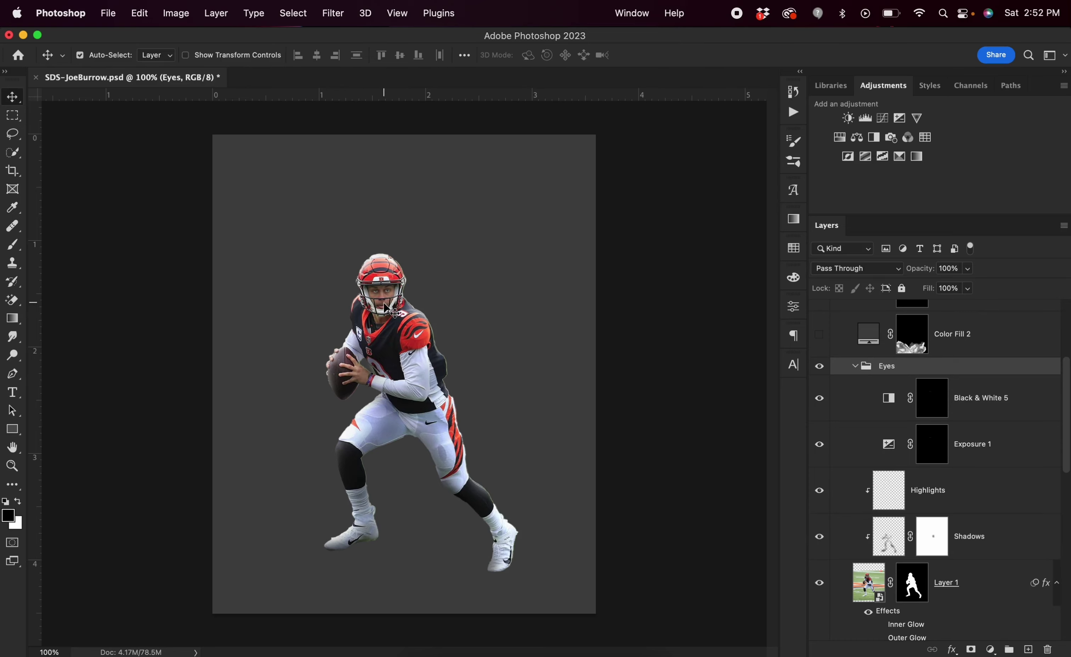
key(super+equal)
key(super+equal)
key(super+equal)
key(super+equal)
key(super+equal)
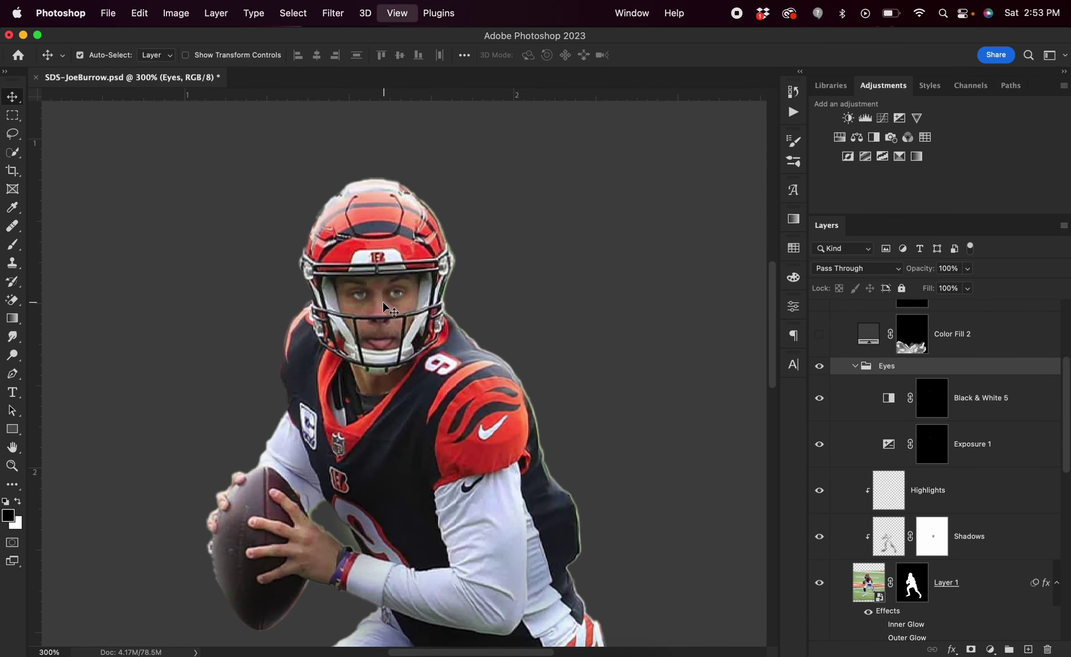
key(super+equal)
key(super+equal)
key(super+equal)
key(super+equal)
key(super+equal)
key(super+equal)
key(super+equal)
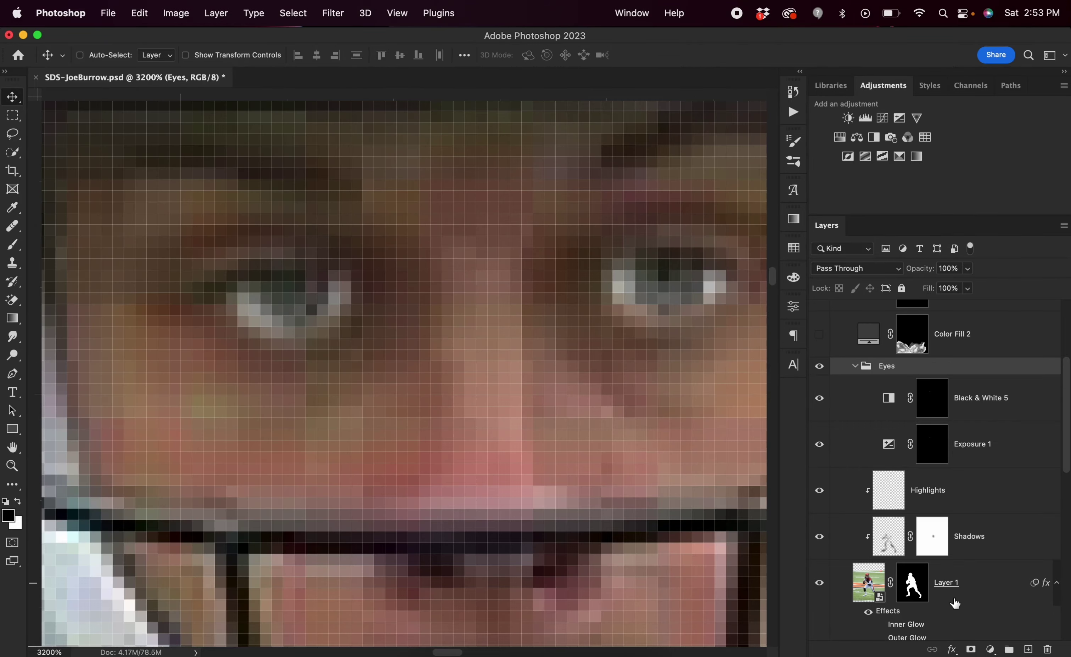
click(1002, 461)
key(super+shift+alt+n)
Step: Paint dark over both eyes' highlights with a 2 px brush at 100% flow
key(b)
click(95, 55)
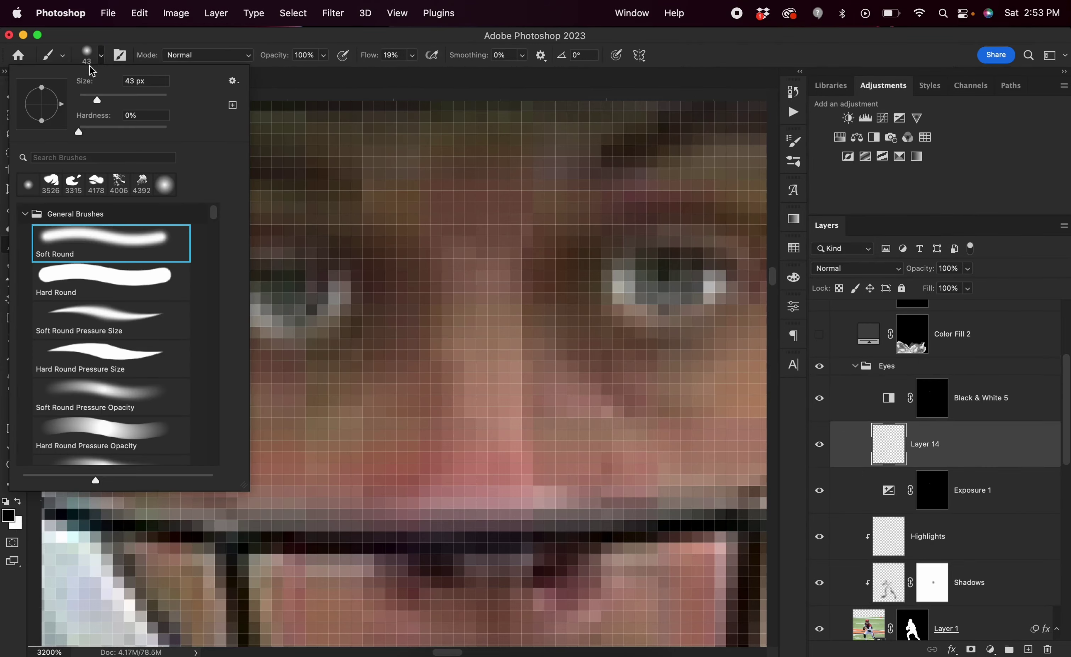
drag(84, 101, 80, 100)
text(2)
key(Return)
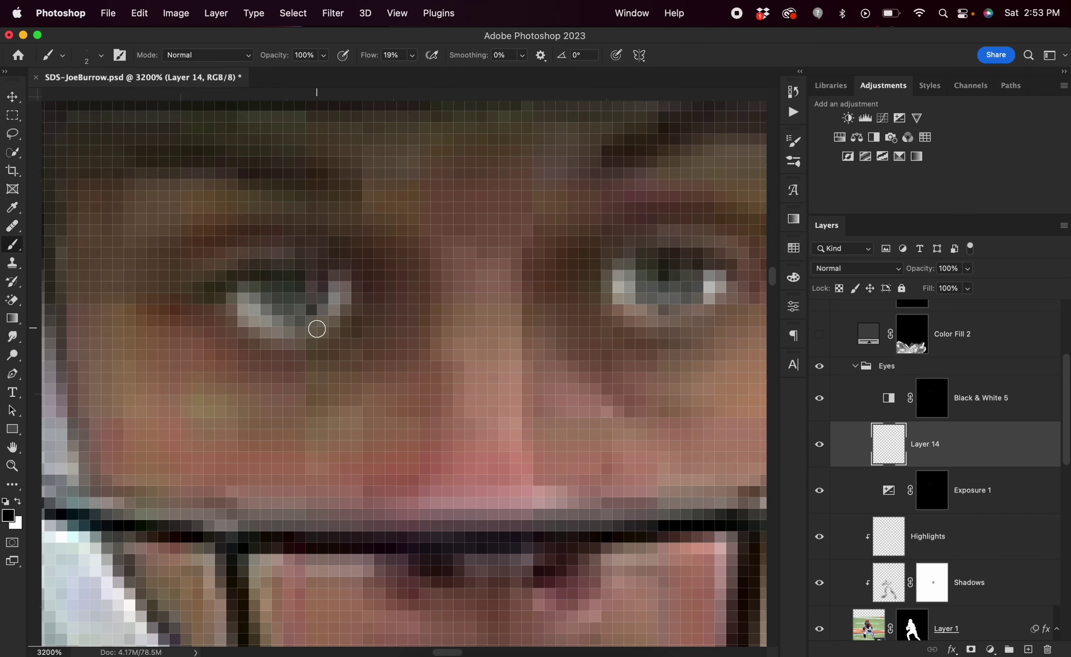
click(413, 55)
drag(431, 75, 566, 77)
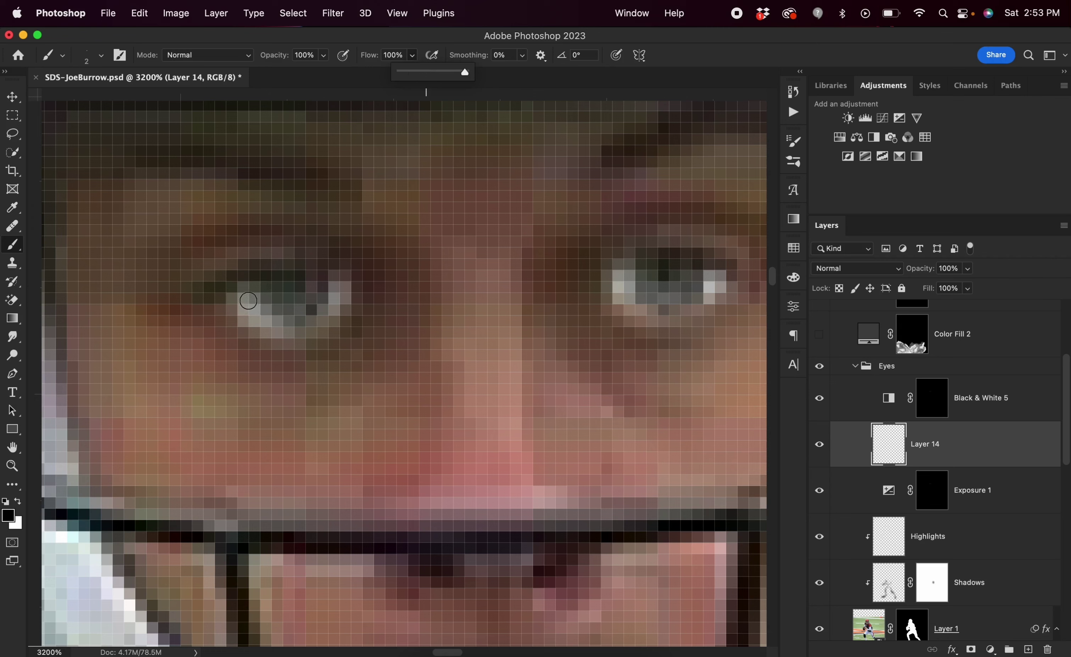
mouse_move(247, 300)
mouse_down()
mouse_move(275, 324)
mouse_move(333, 276)
mouse_up()
mouse_move(626, 299)
mouse_down()
mouse_move(618, 279)
mouse_move(622, 287)
mouse_up()
drag(700, 290, 714, 270)
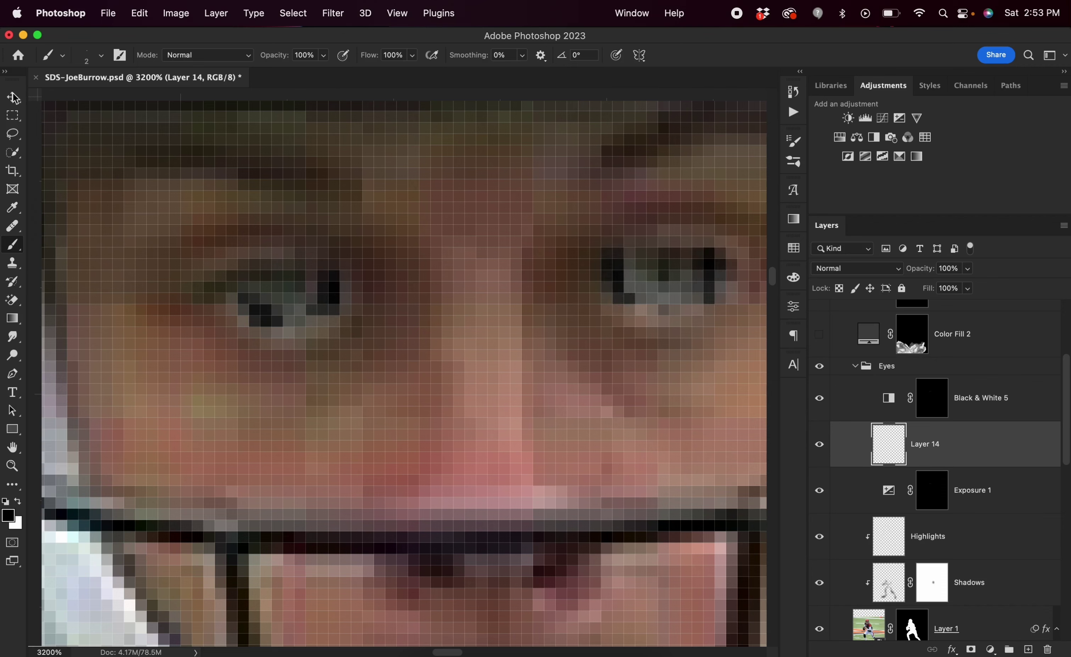
Step: Add an Exposure 2 adjustment at +2.35 to brighten the eyes and hide Layer 14
click(18, 102)
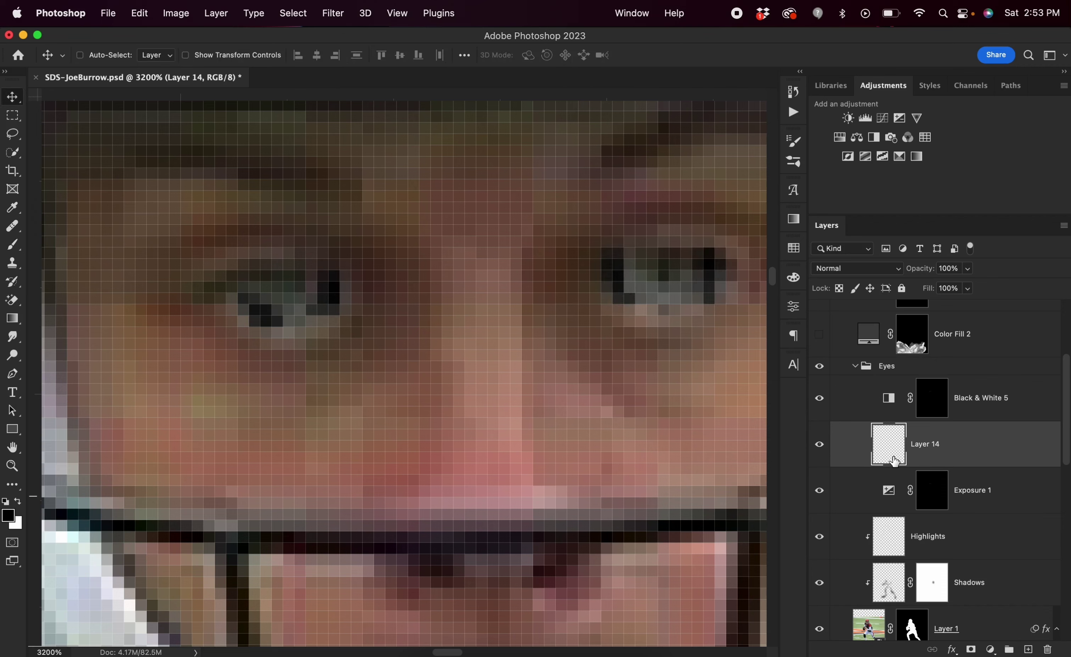
click(900, 118)
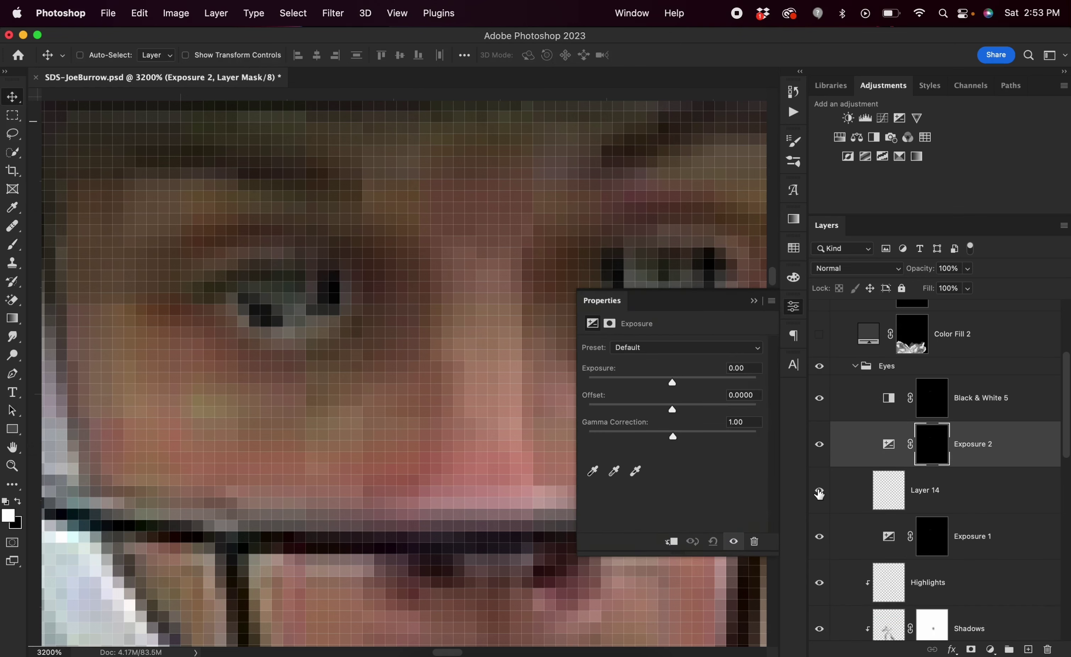
click(819, 493)
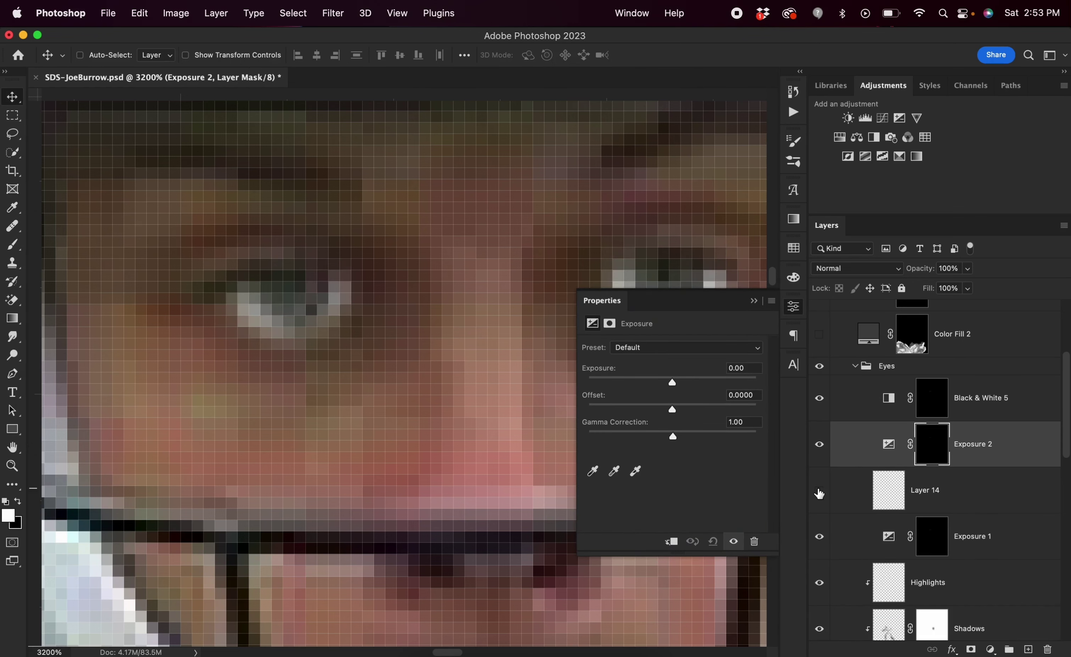
click(889, 444)
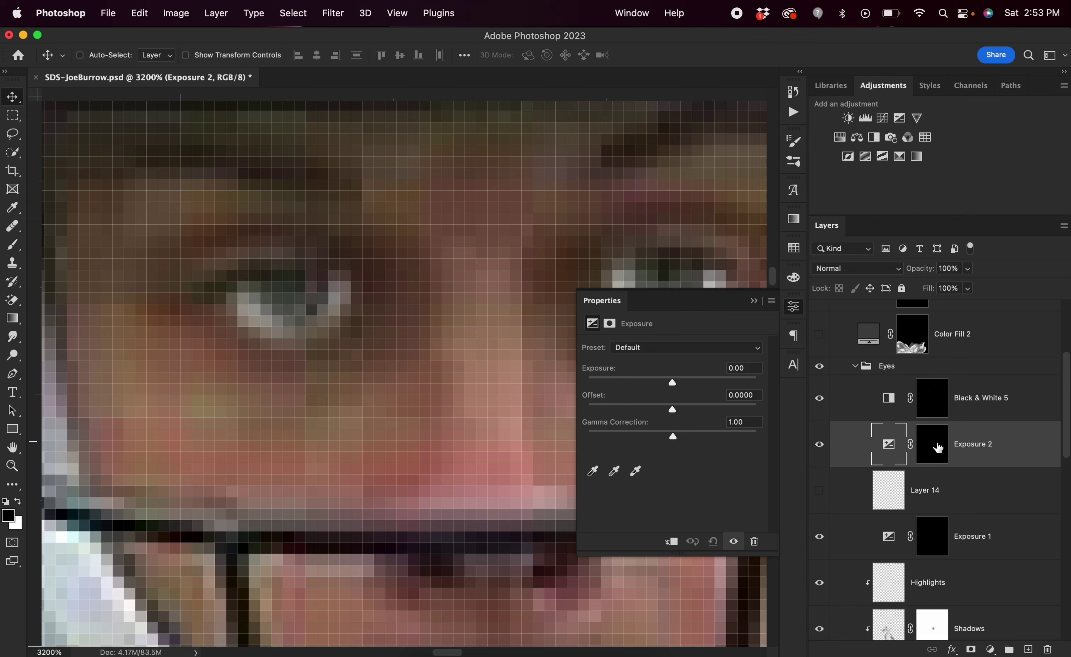
click(705, 382)
click(705, 380)
drag(691, 383, 702, 381)
click(755, 301)
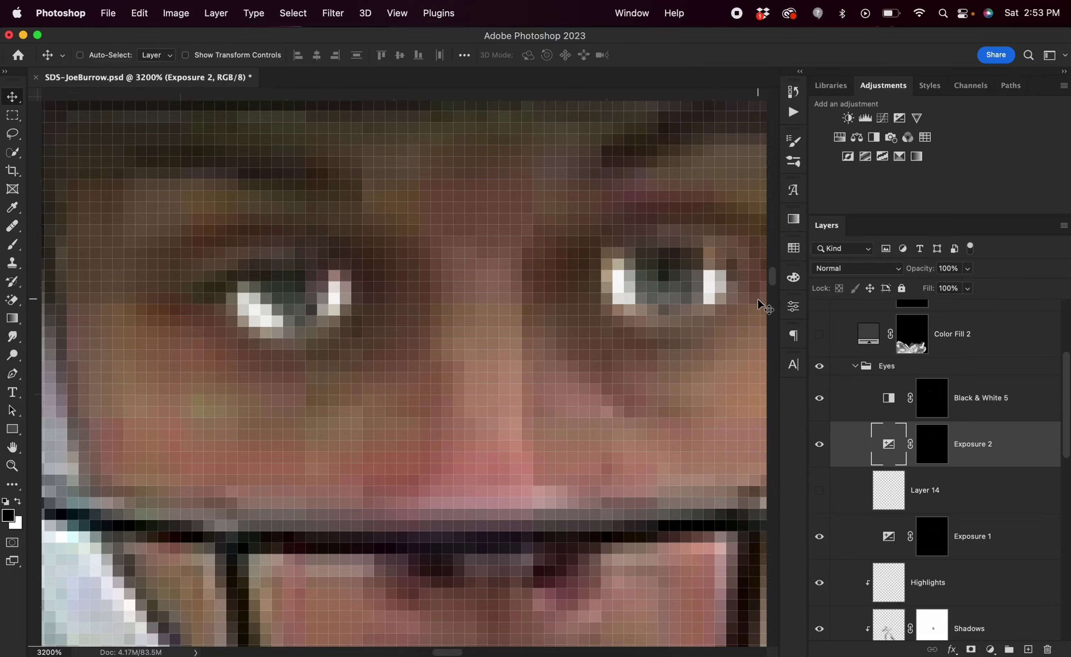
key(super+minus)
key(super+minus)
key(super+minus)
key(super+minus)
key(super+minus)
key(super+minus)
key(super+minus)
key(super+minus)
key(super+minus)
key(super+minus)
key(super+minus)
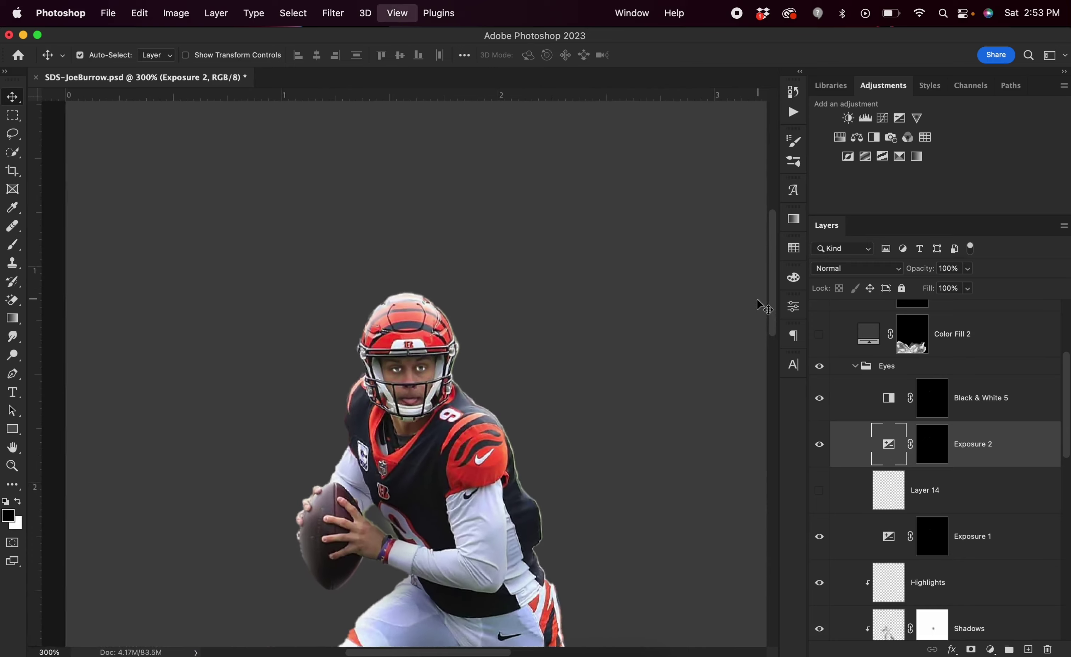
click(821, 446)
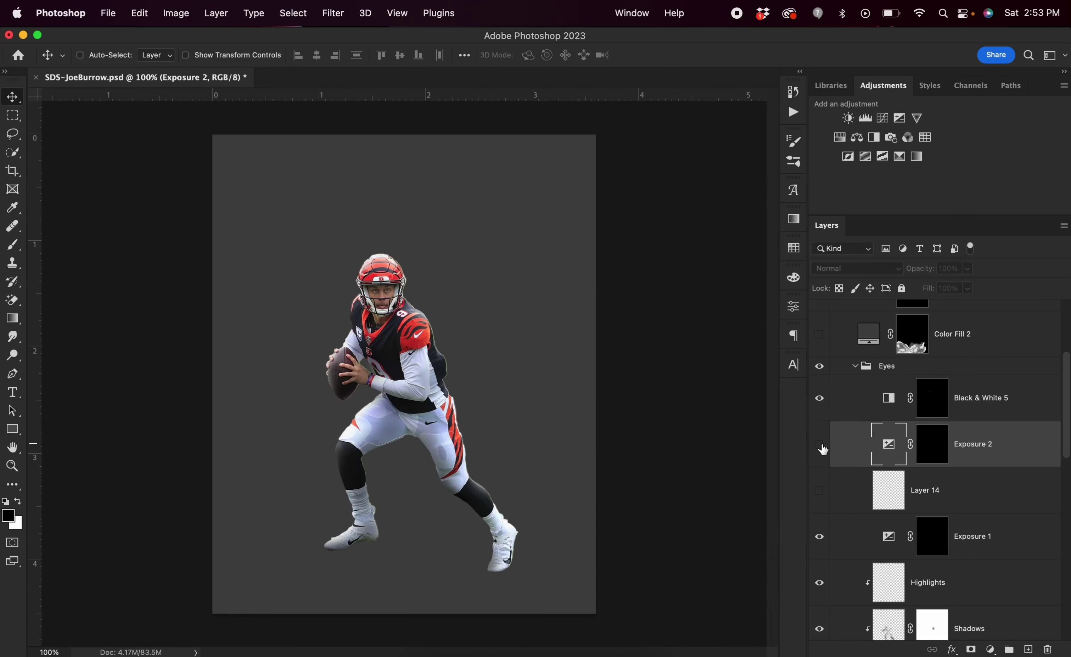
click(820, 445)
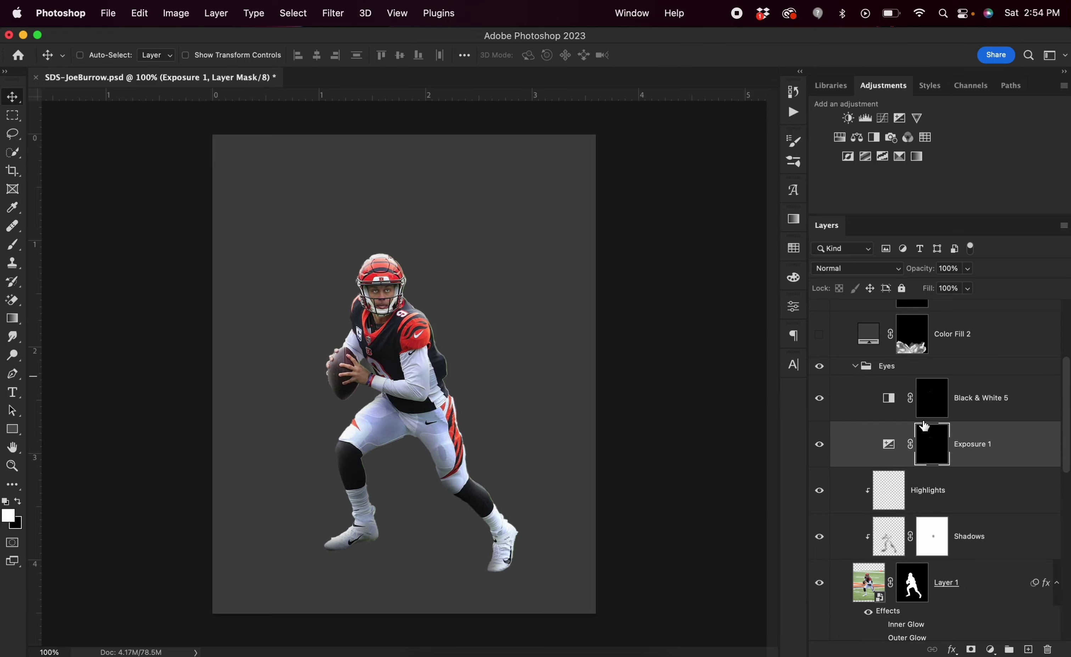
Step: Zoom in on the eyes, toggle Black & White 5 to compare, then zoom out
key(super)
key(super+equal)
key(super+equal)
key(super+equal)
key(super+equal)
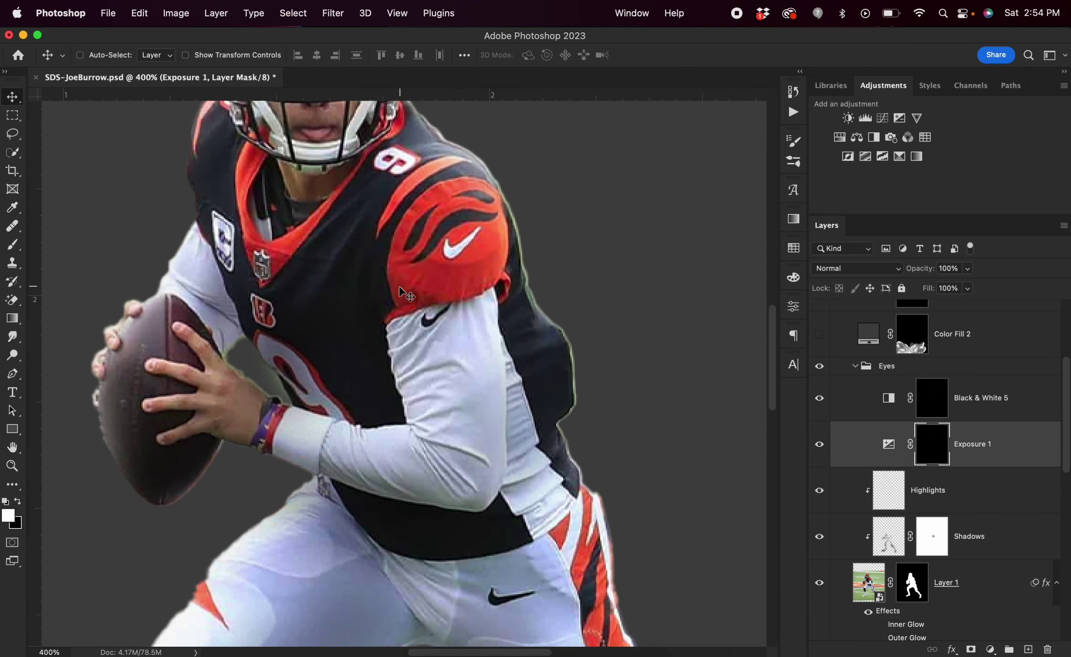
key(super+equal)
key(super+equal)
key(super+equal)
key(super+equal)
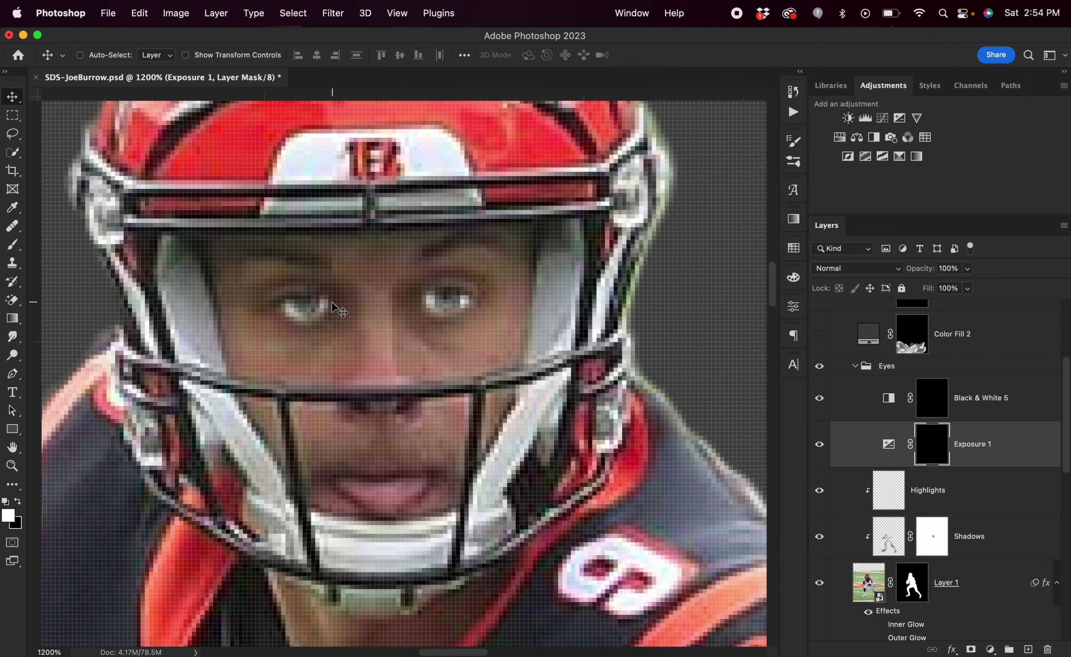
click(819, 398)
click(820, 402)
click(820, 402)
key(super+1)
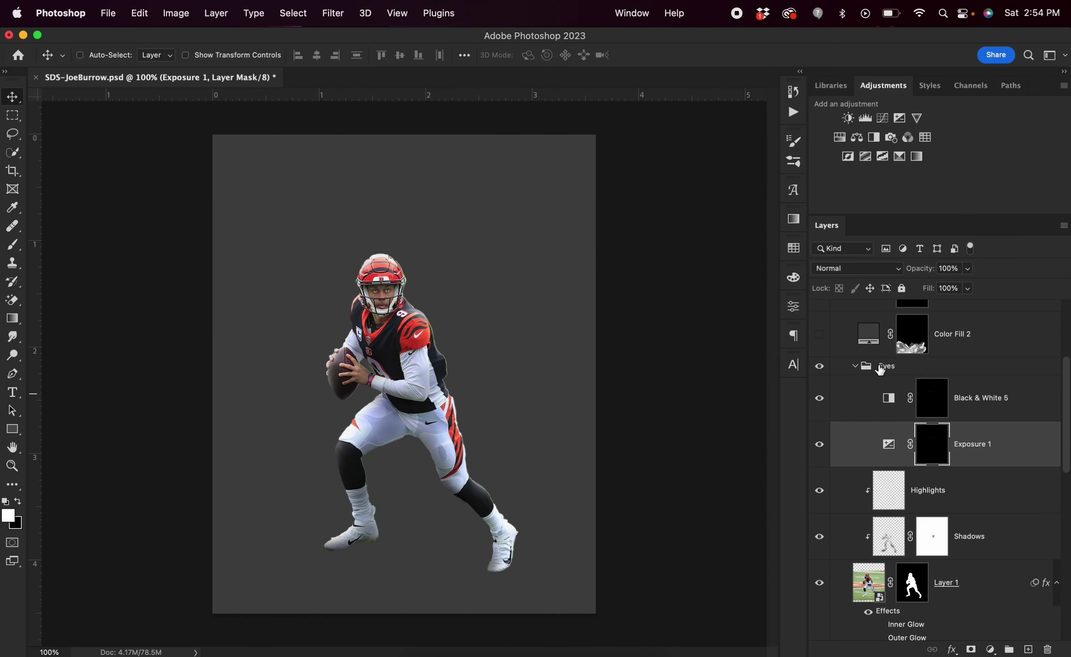
Step: Open Layer 1's Camera Raw filter, try Texture +13, then cancel and discard it
scroll(919, 458, down, 4)
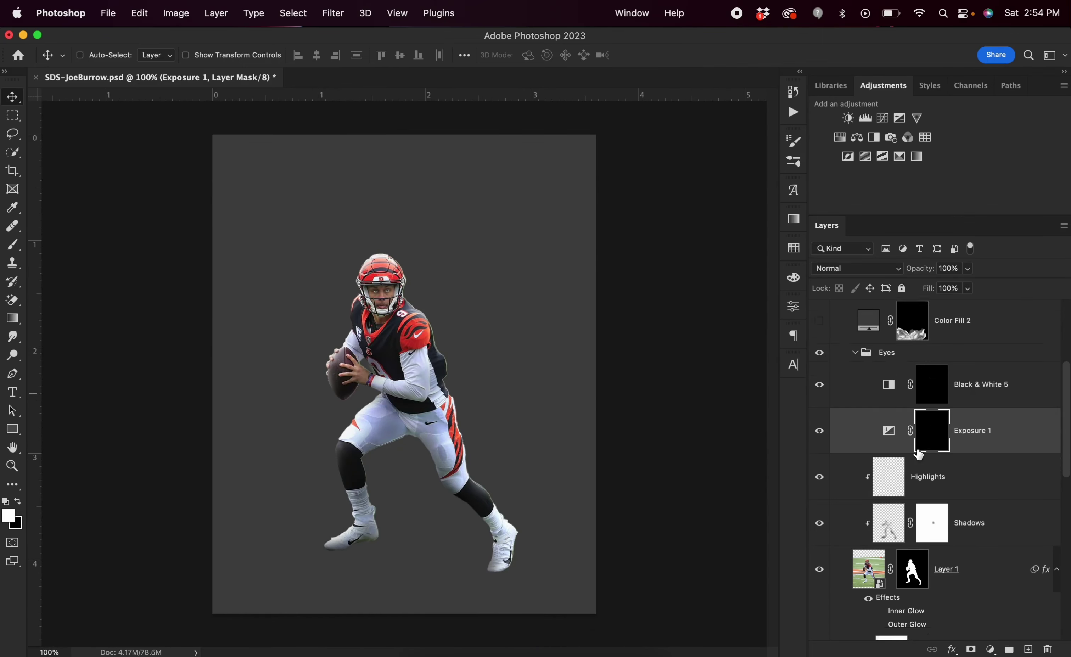
scroll(918, 536, down, 4)
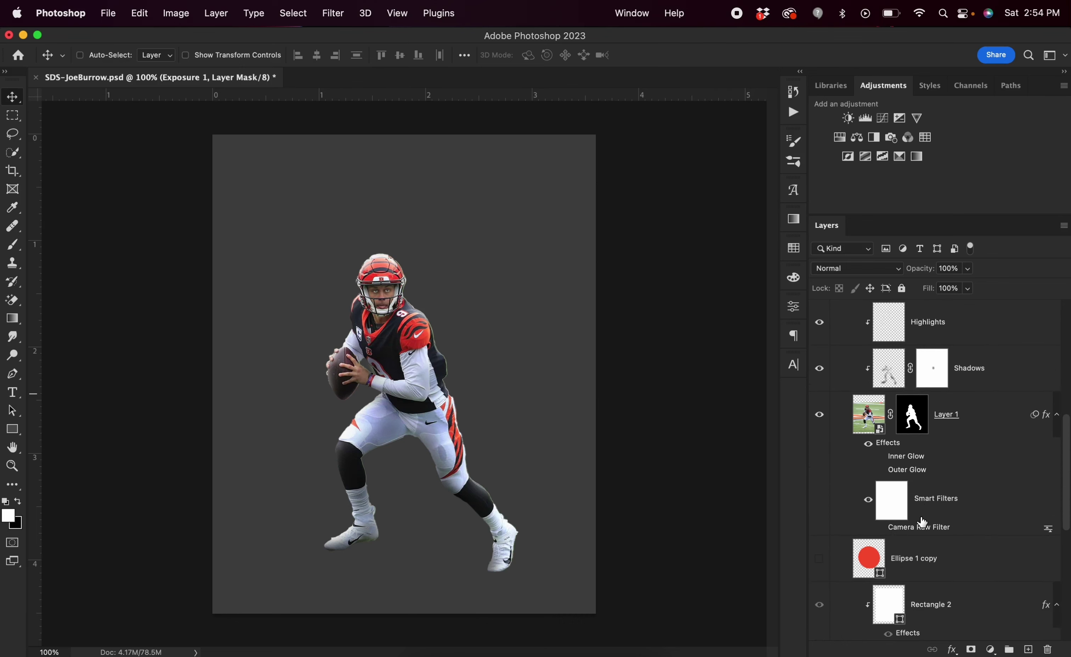
click(883, 531)
click(882, 528)
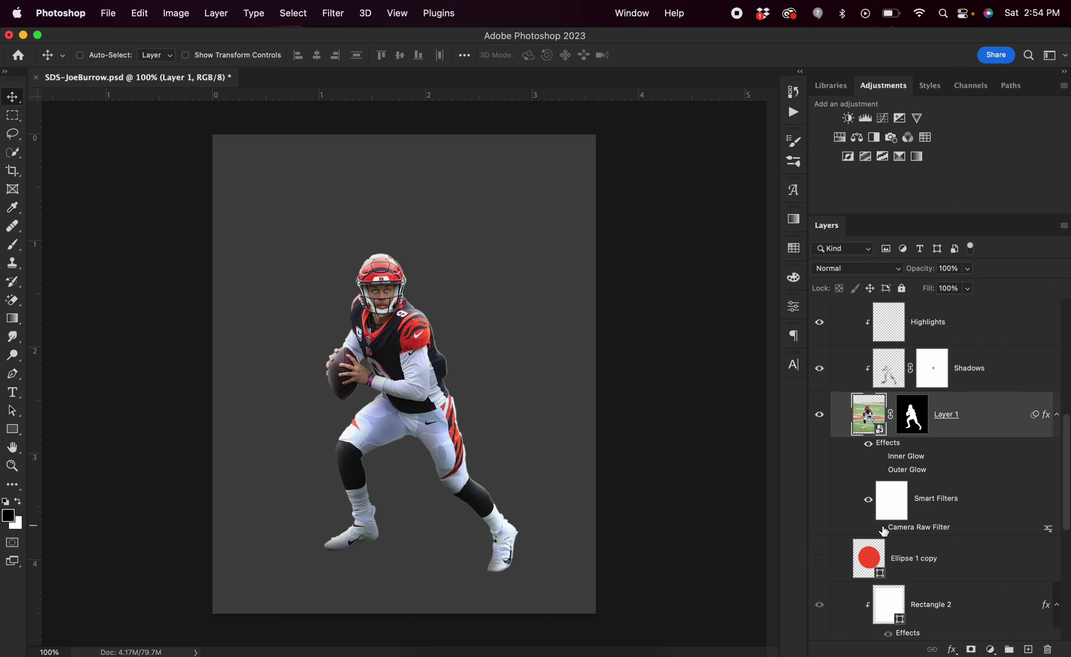
double_click(903, 526)
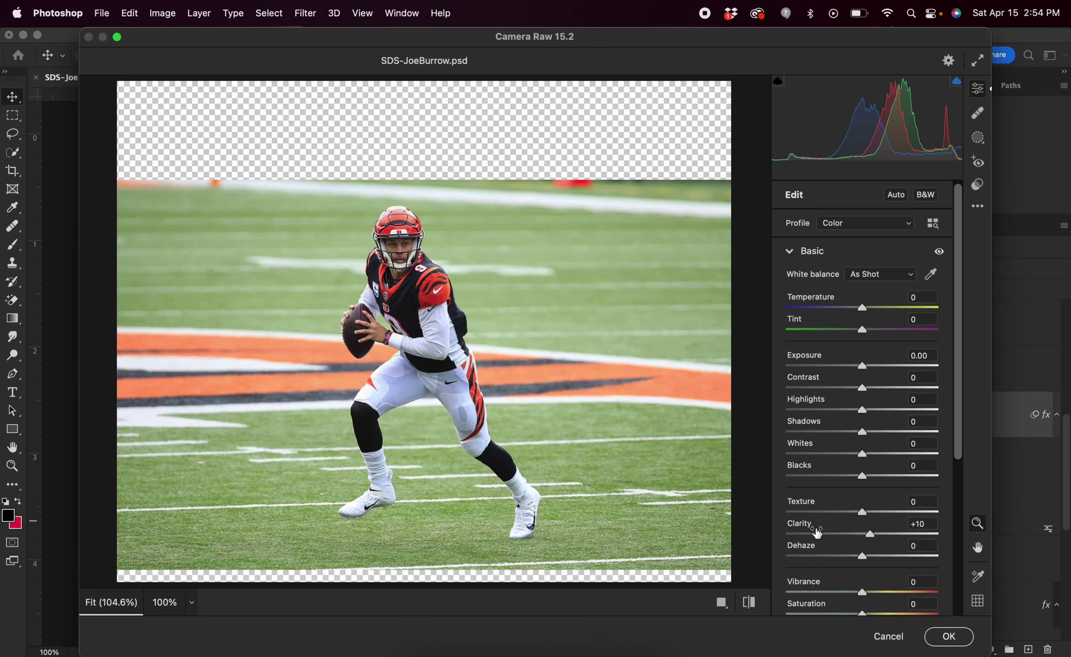
drag(863, 513, 873, 513)
scroll(907, 524, down, 1)
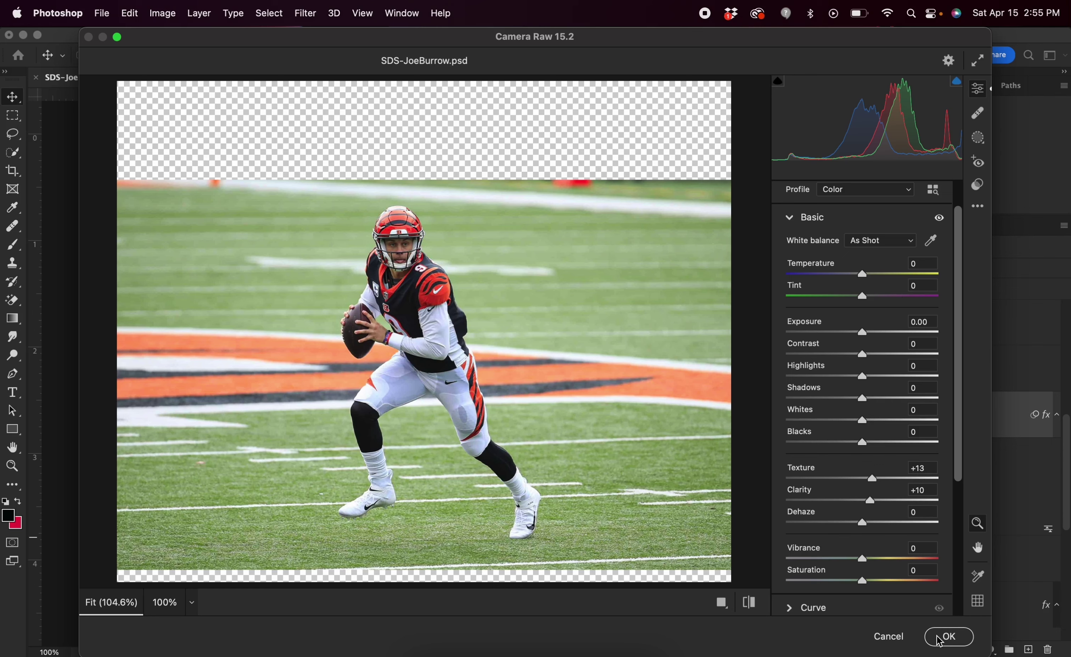
click(889, 636)
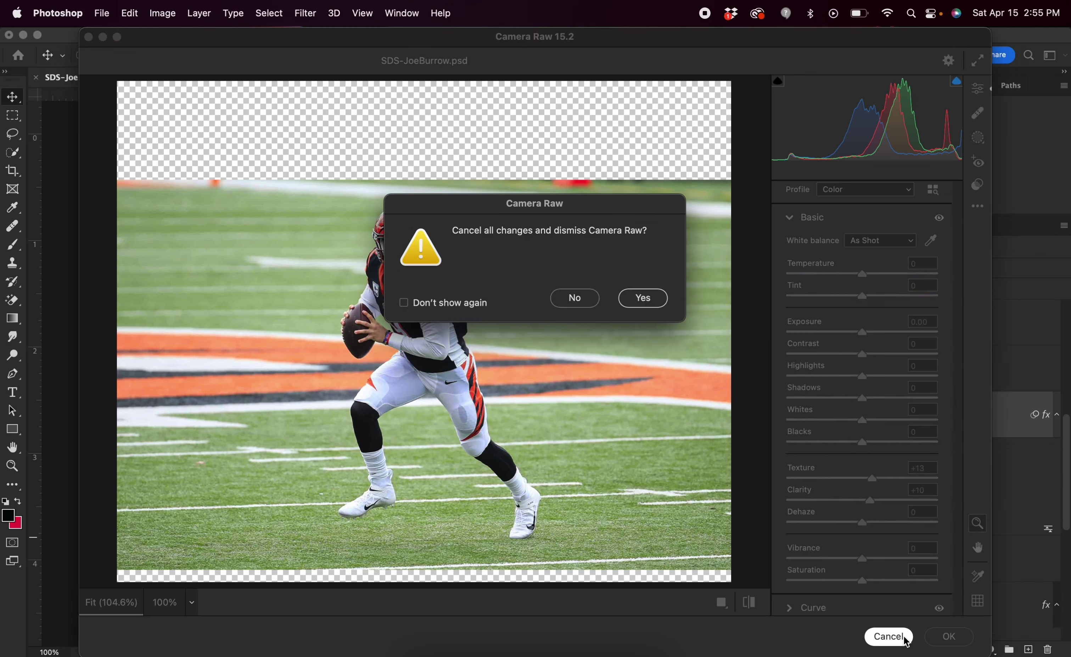
click(652, 305)
Step: Hide the Cutout group containing the player
text(Cutout)
key(Return)
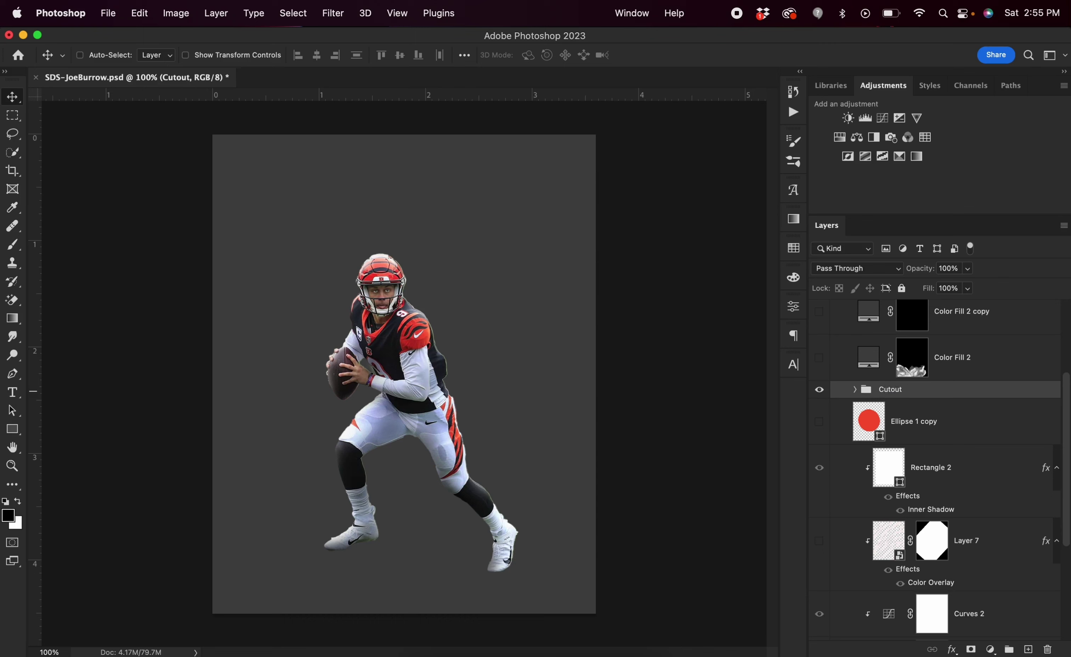
click(821, 390)
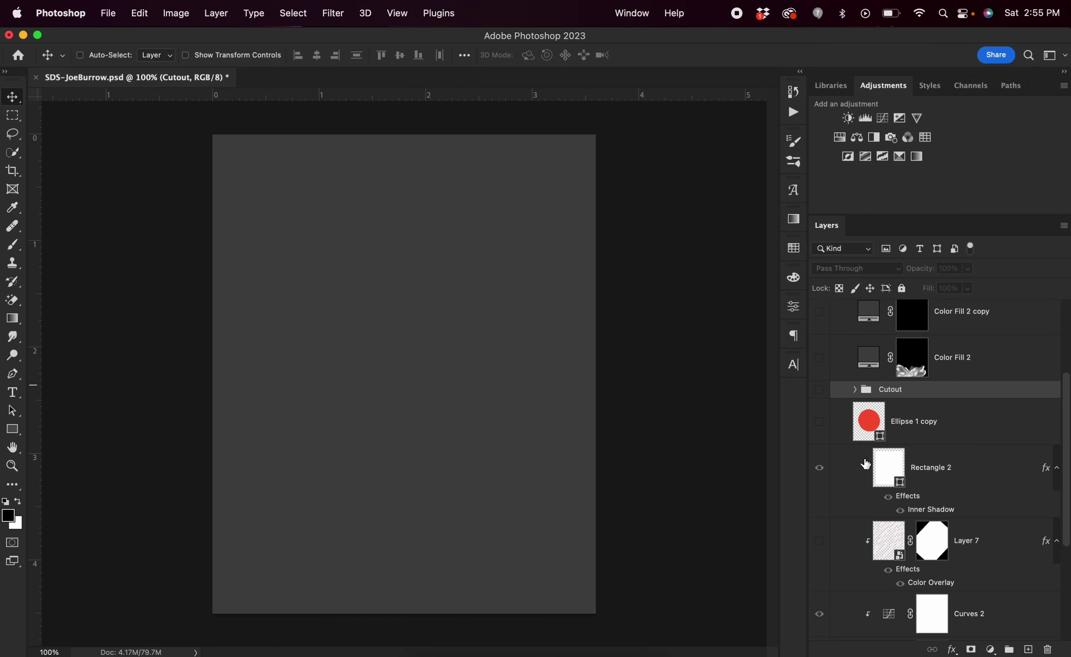
Step: Preview Layer 10's texture, then add a new empty layer above Color Fill 1
scroll(866, 464, down, 5)
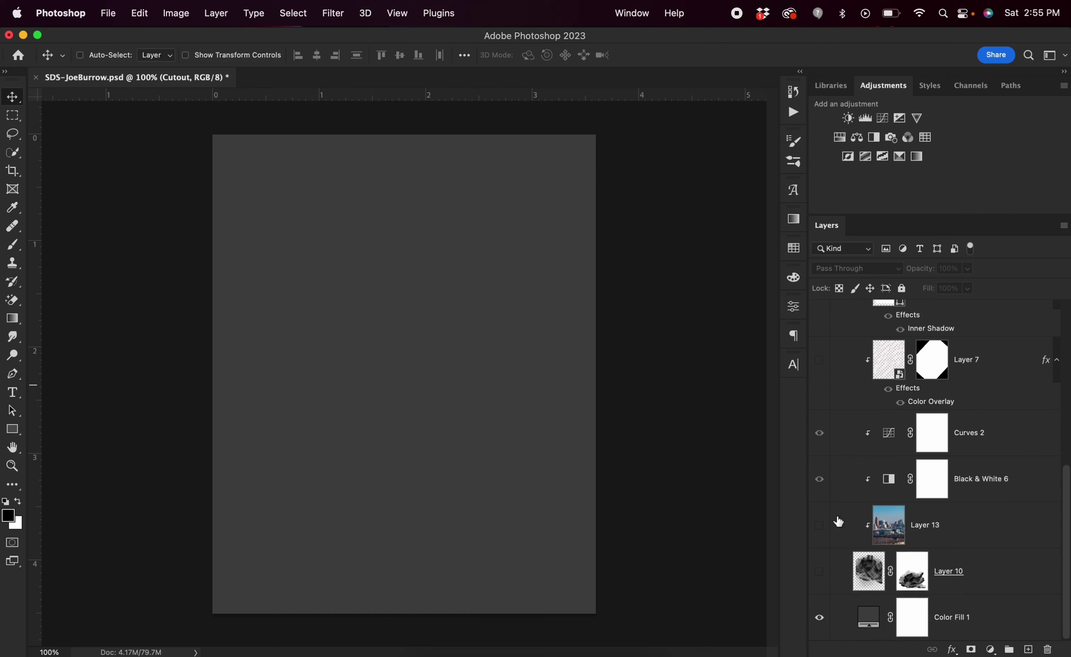
click(820, 571)
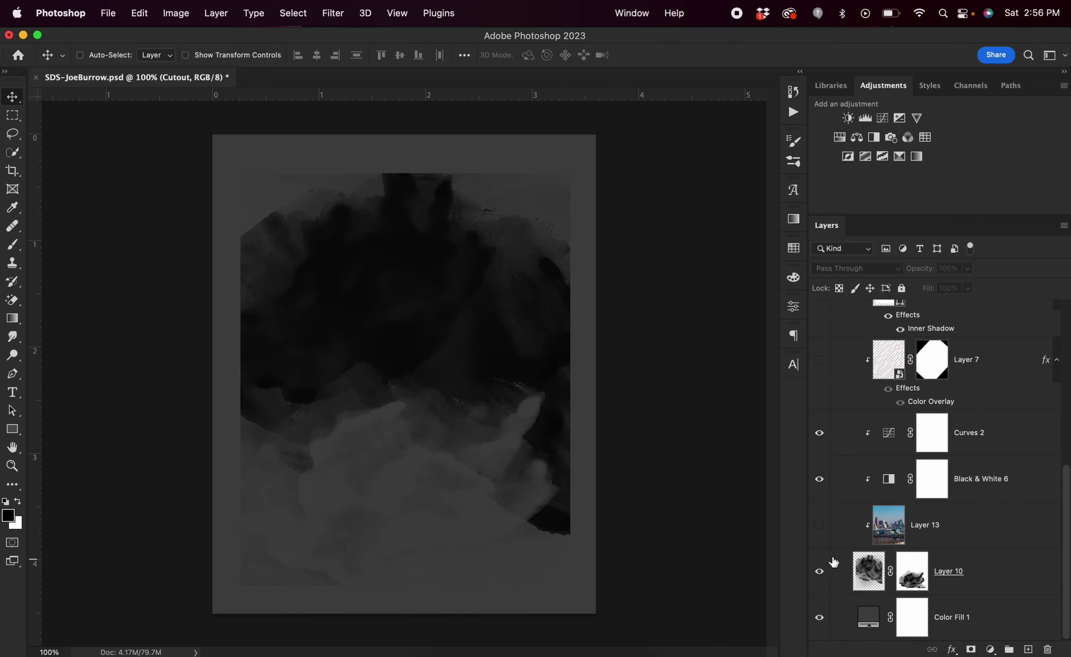
click(823, 577)
click(1008, 638)
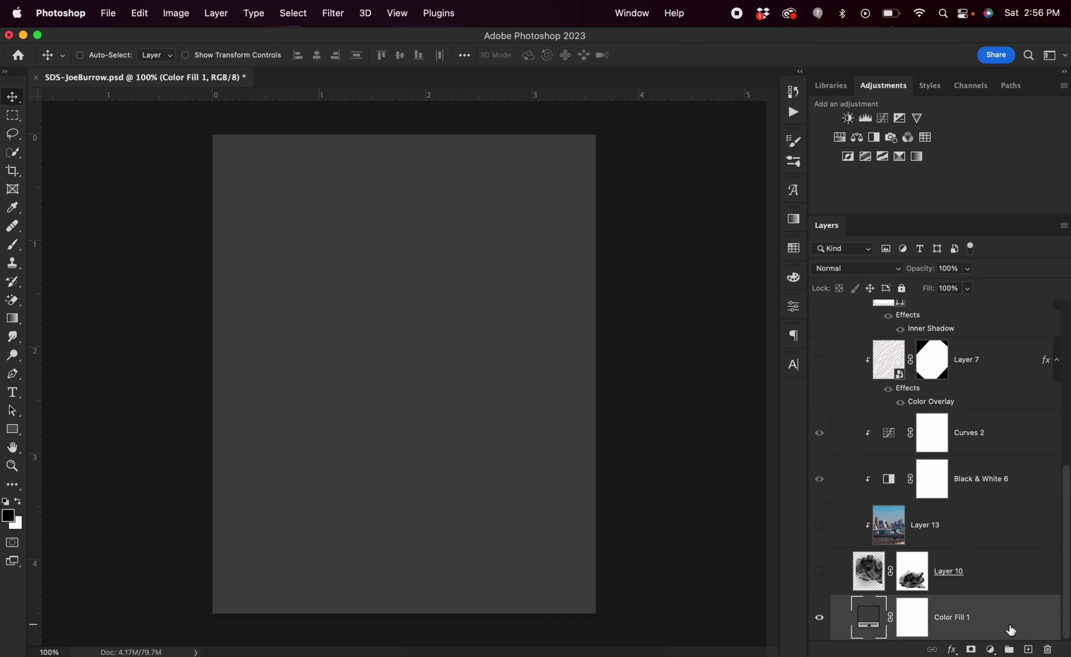
click(1028, 651)
Step: Pick the Watercolour FX 1 brush preset and undo a test stroke
key(b)
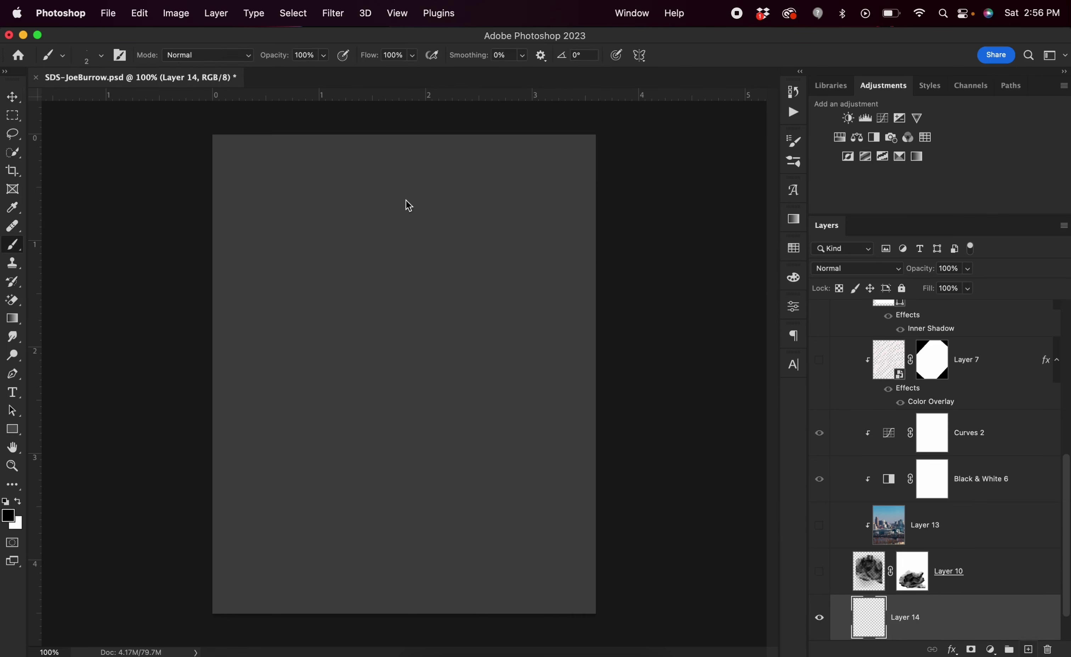
click(92, 57)
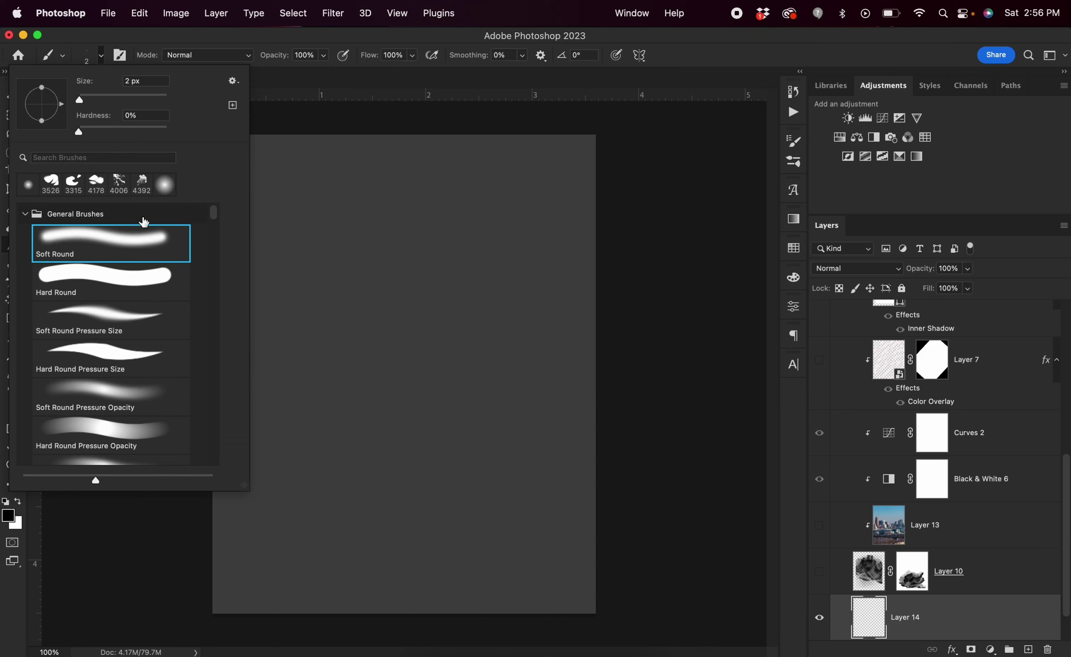
scroll(132, 352, down, 5)
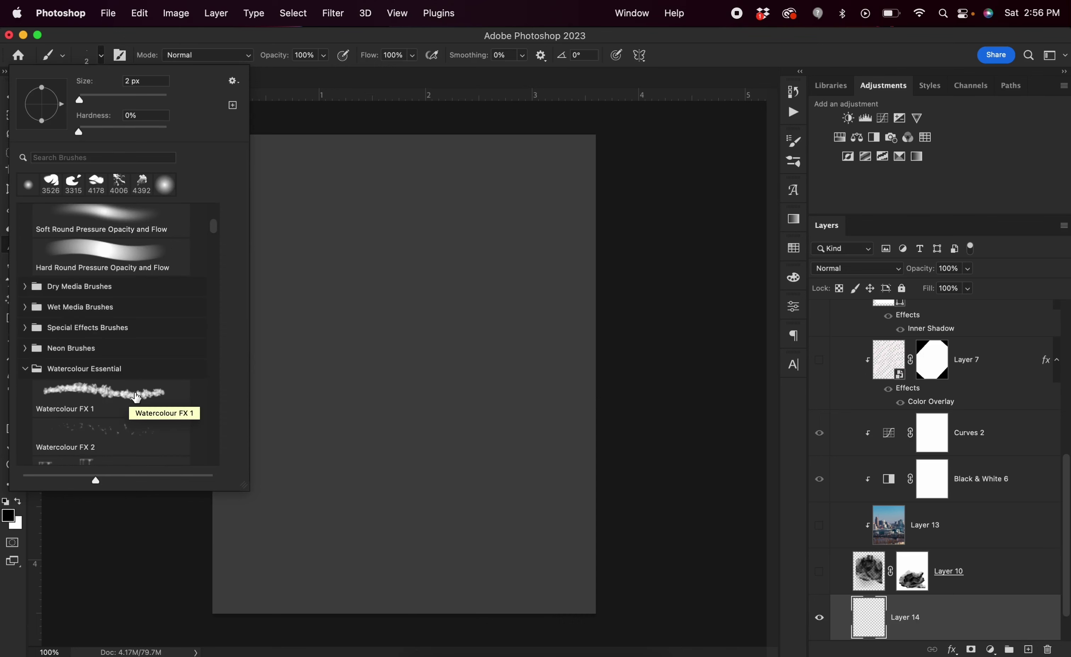
click(130, 399)
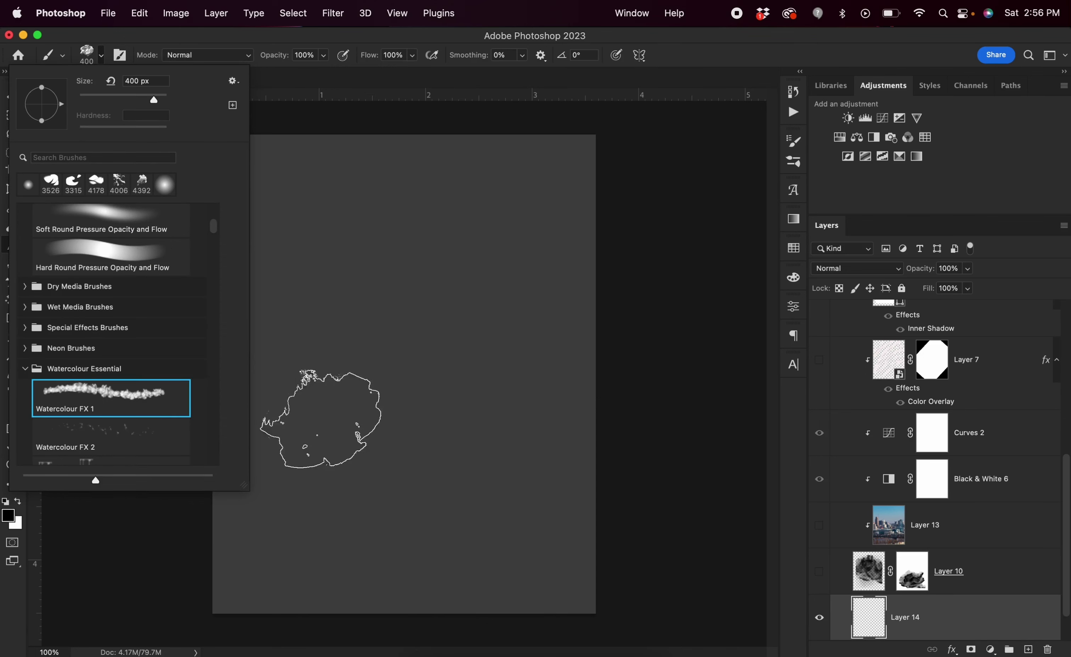
mouse_move(320, 409)
mouse_down()
mouse_move(349, 339)
mouse_move(318, 402)
mouse_move(287, 402)
mouse_move(254, 359)
mouse_move(379, 292)
mouse_up()
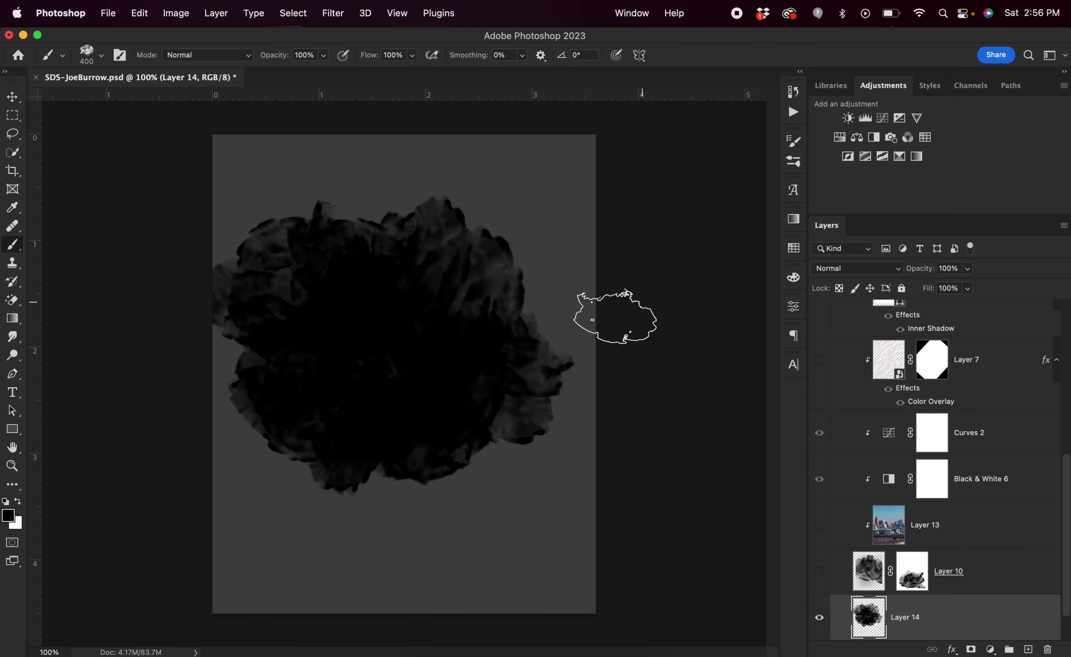
key(super+z)
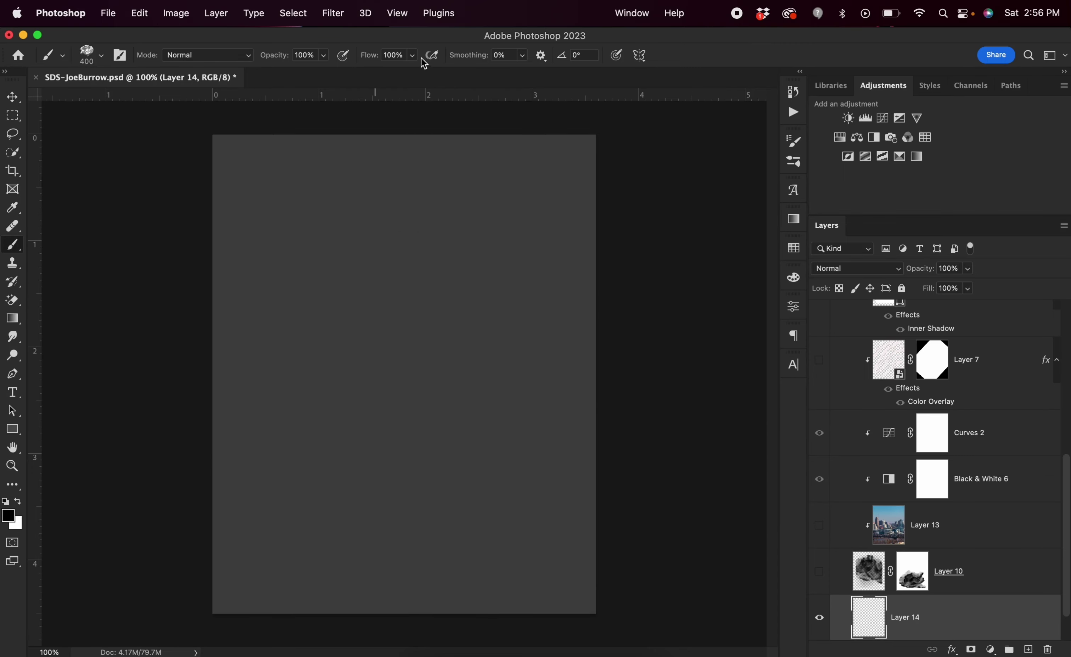
Step: Set the brush to 56% flow and 1400 px, then stamp dark watercolour blots across the canvas
click(413, 56)
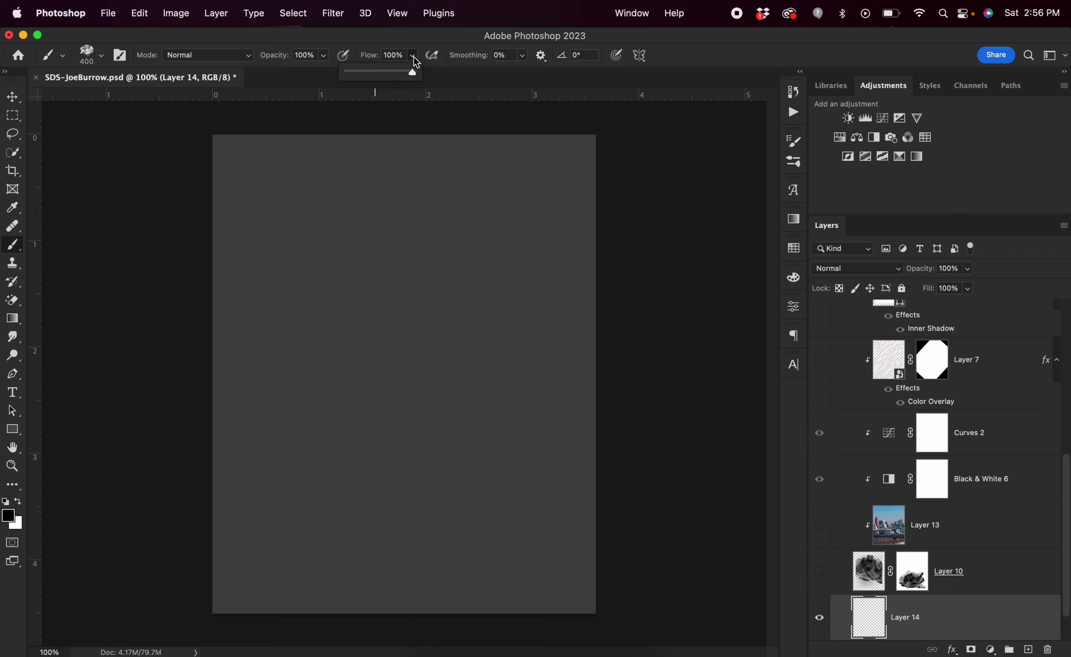
click(101, 56)
drag(160, 98, 164, 106)
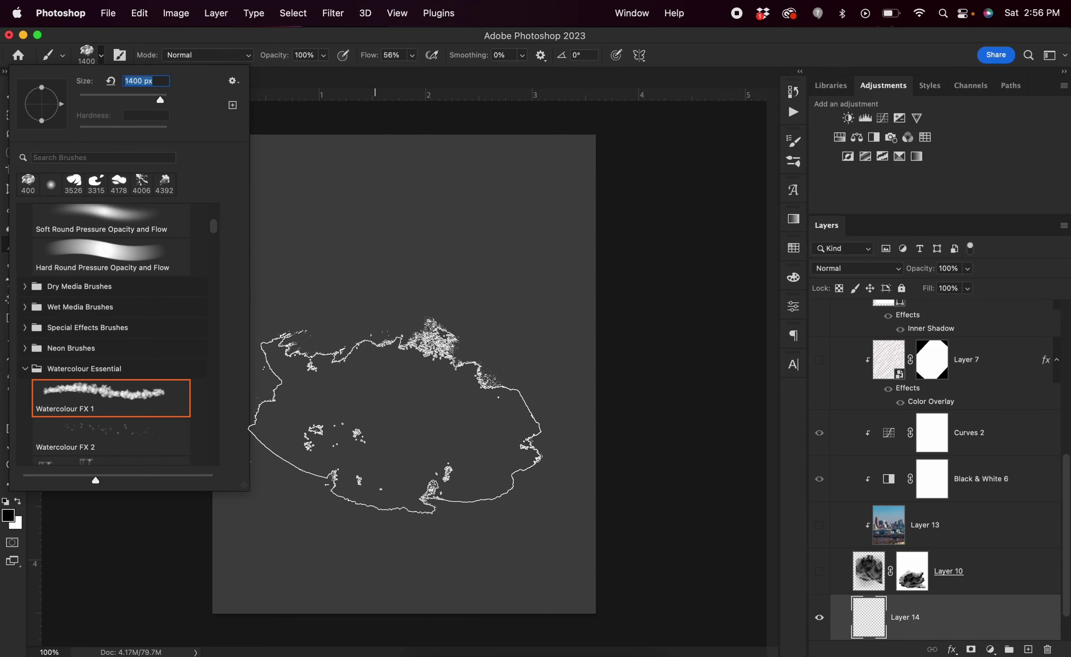
click(440, 365)
click(311, 334)
click(323, 348)
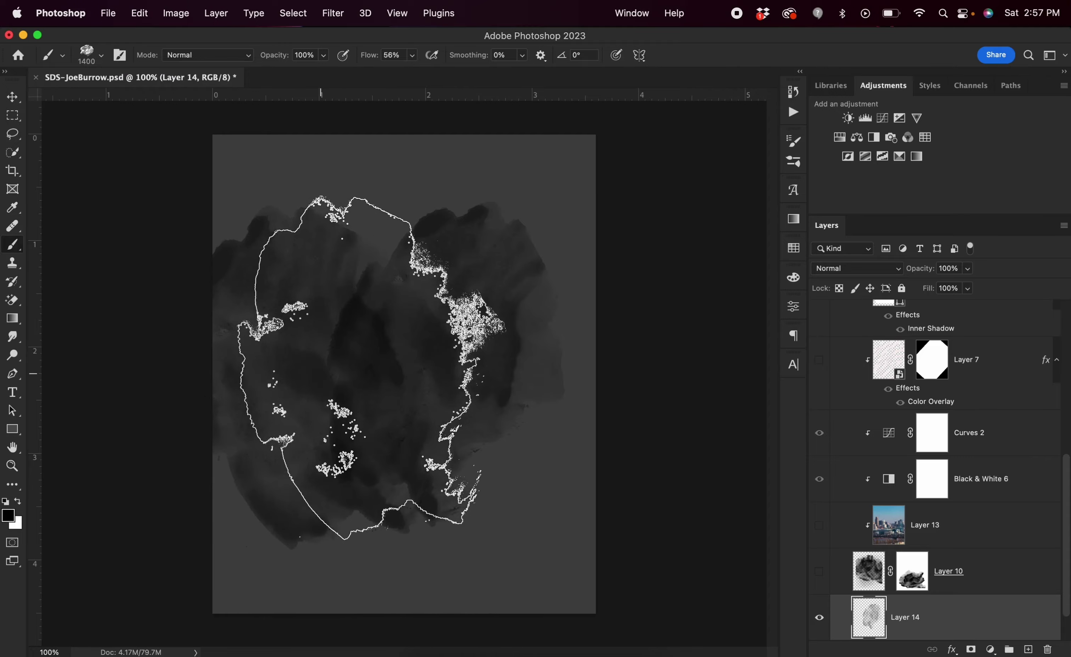
click(431, 371)
click(404, 444)
click(396, 396)
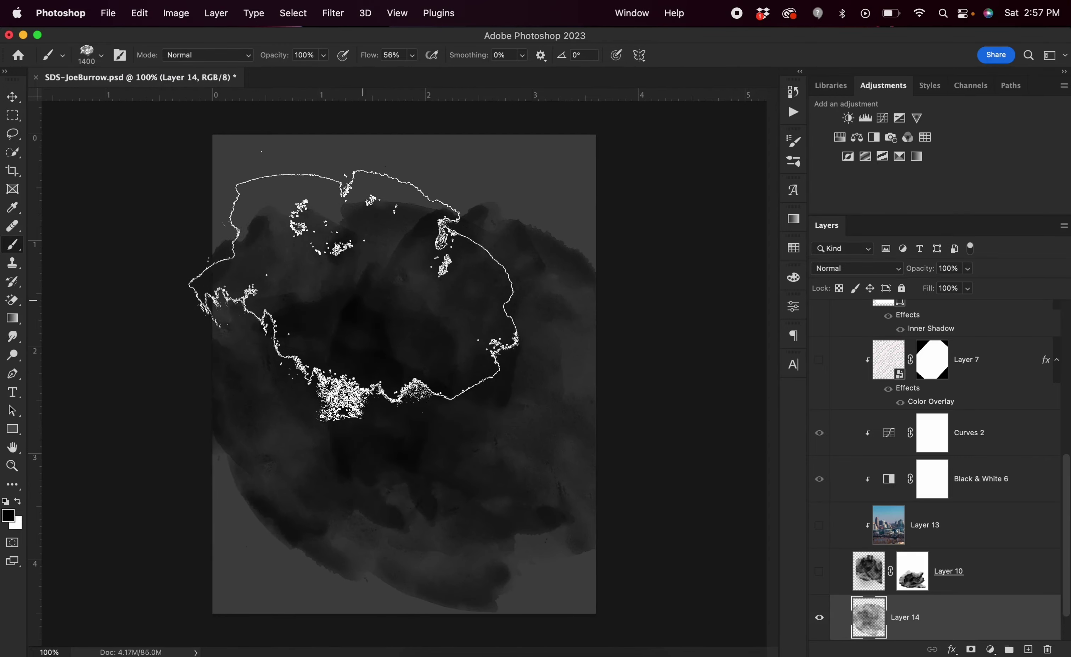
click(379, 273)
click(462, 269)
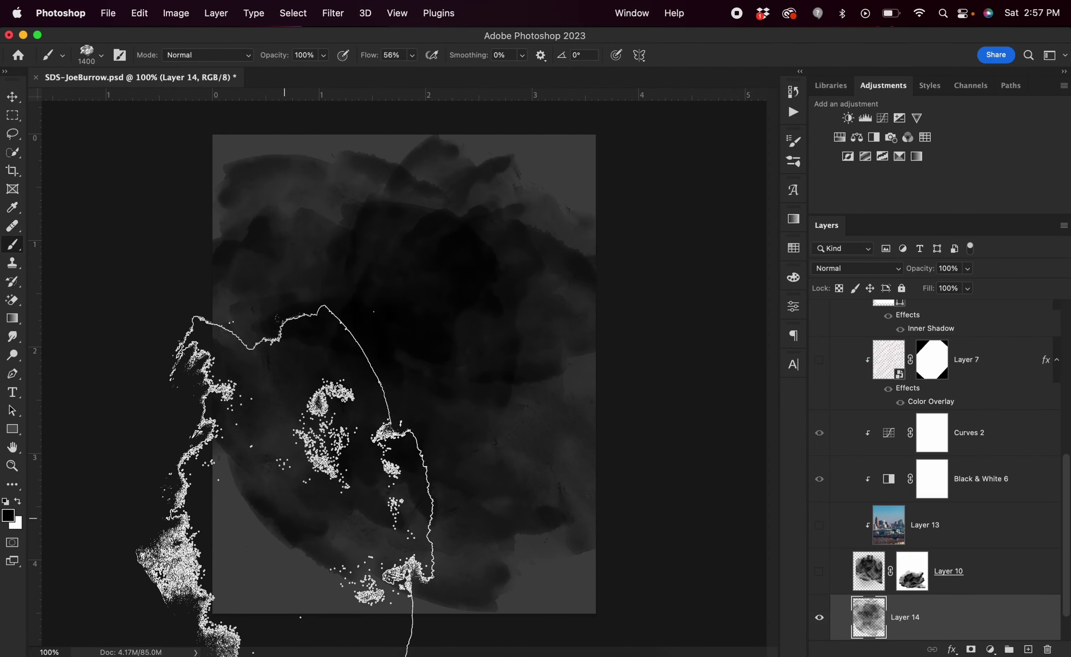
click(12, 96)
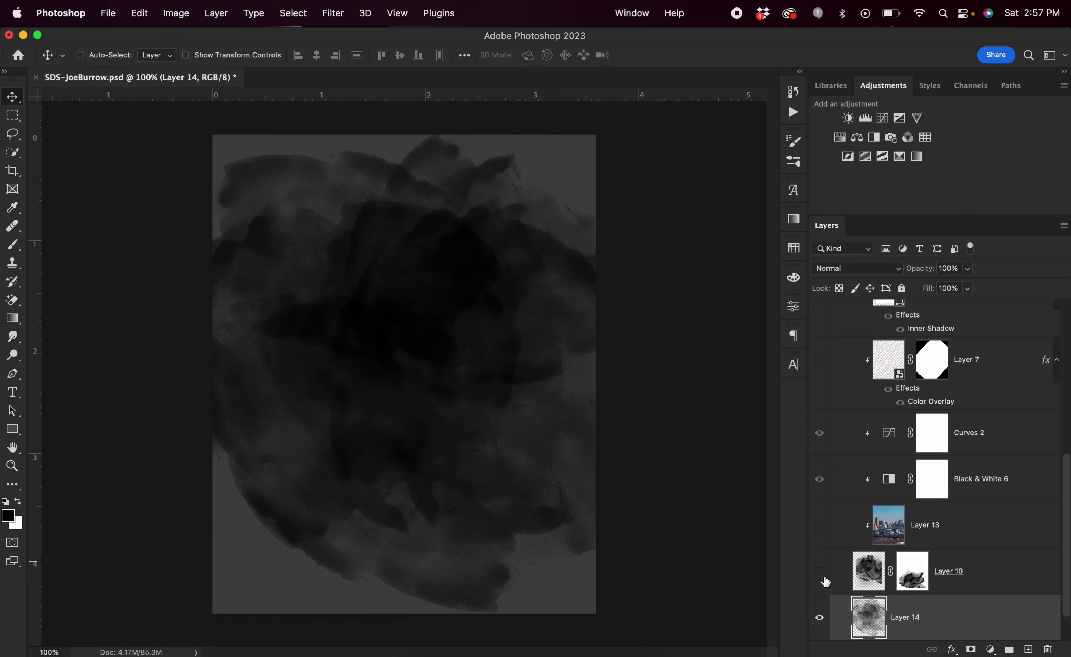
Step: Scale Layer 14 down to 80% with Free Transform
key(super+t)
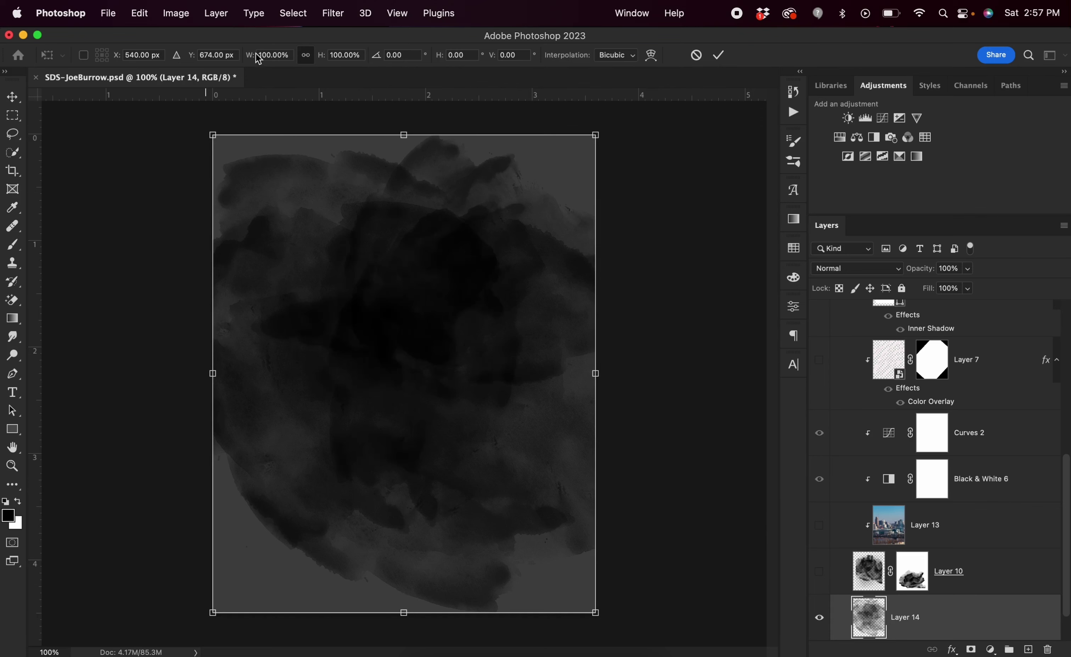
drag(258, 60, 232, 60)
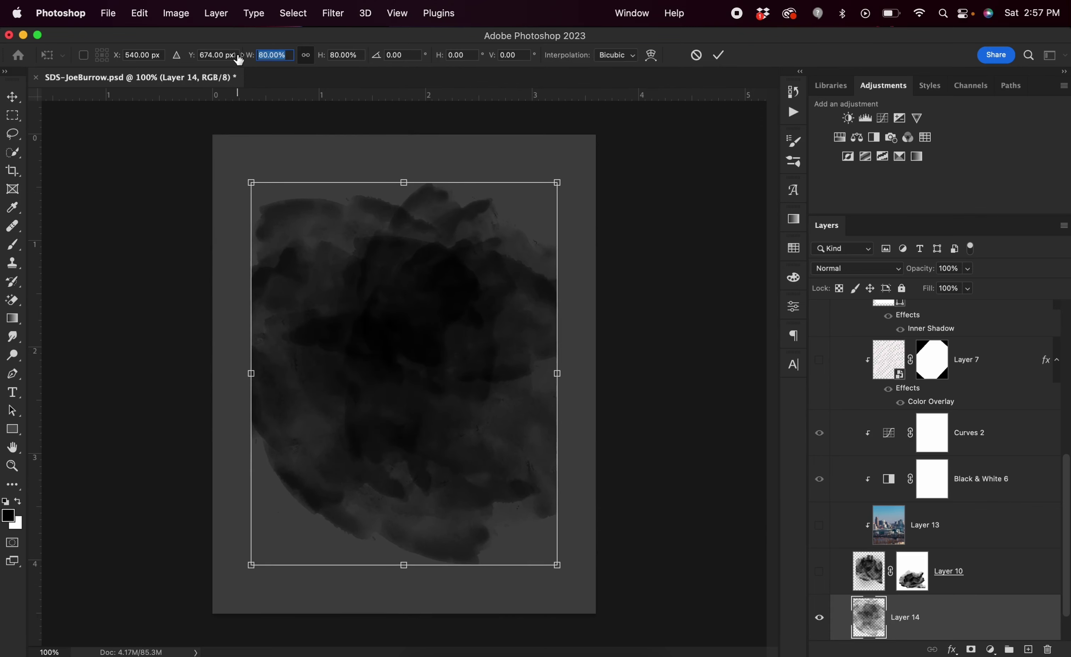
click(720, 57)
Step: Hide Layer 14, show Layer 10's smoky texture, and inspect its mask
click(820, 618)
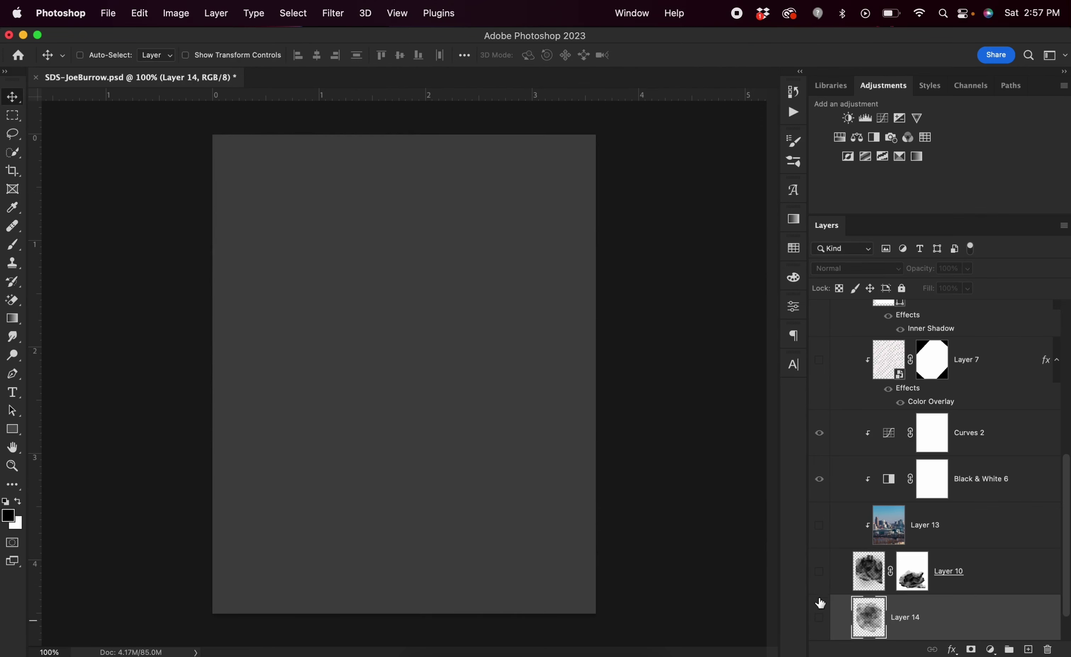
click(819, 572)
click(818, 573)
click(818, 573)
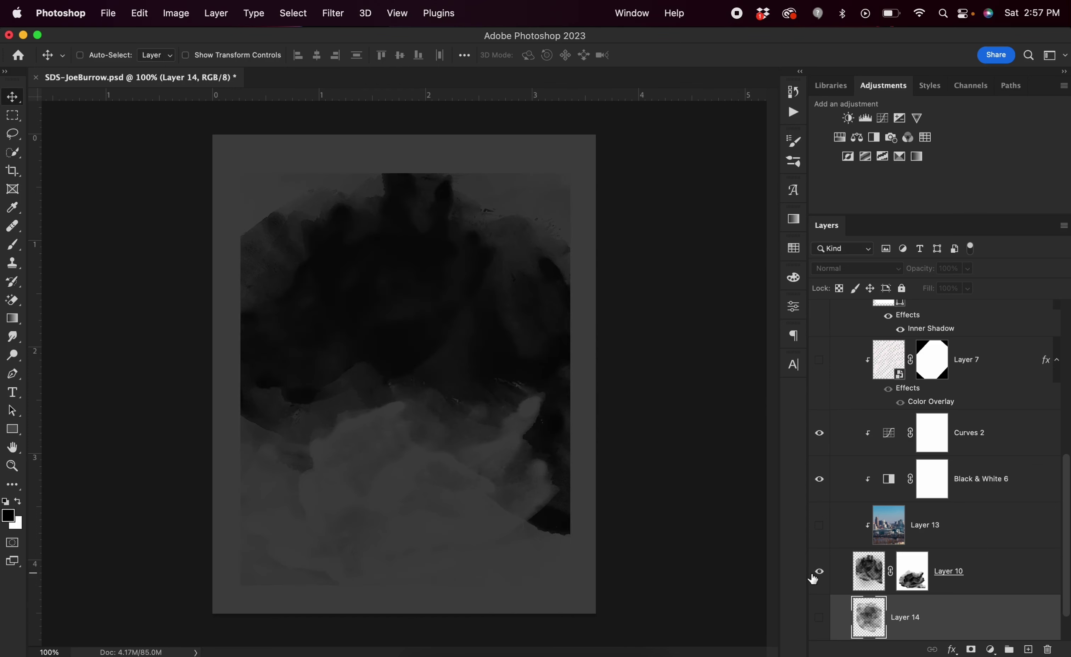
click(913, 571)
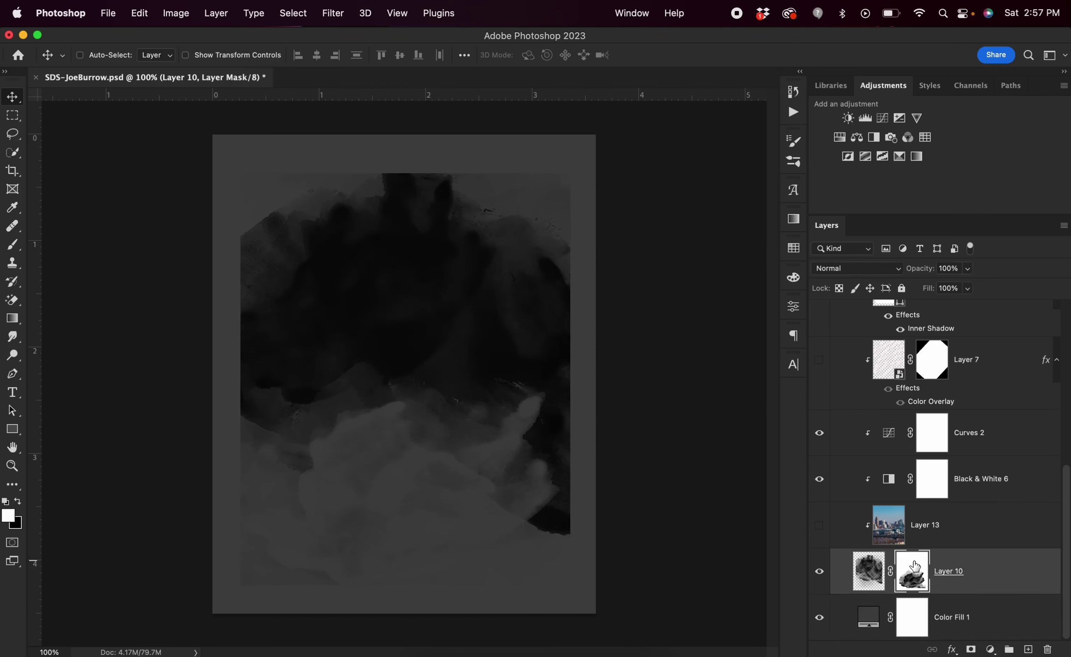
alt+click(911, 580)
click(875, 580)
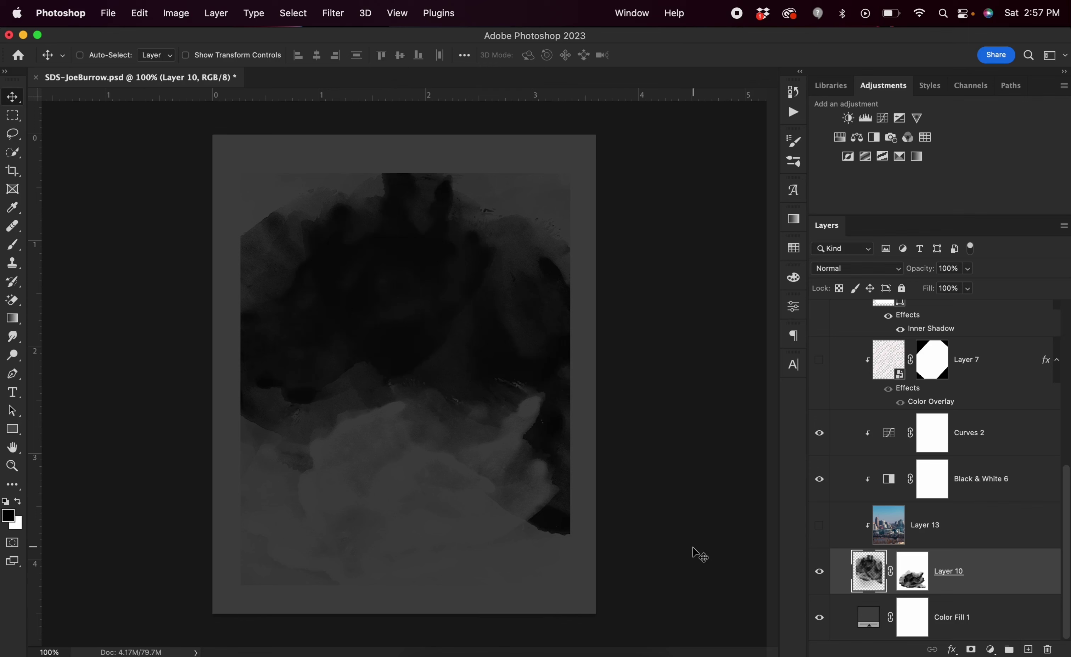
Step: Hide Curves 2 and Black & White 6, then show and select skyline Layer 13
click(819, 432)
click(820, 479)
click(820, 526)
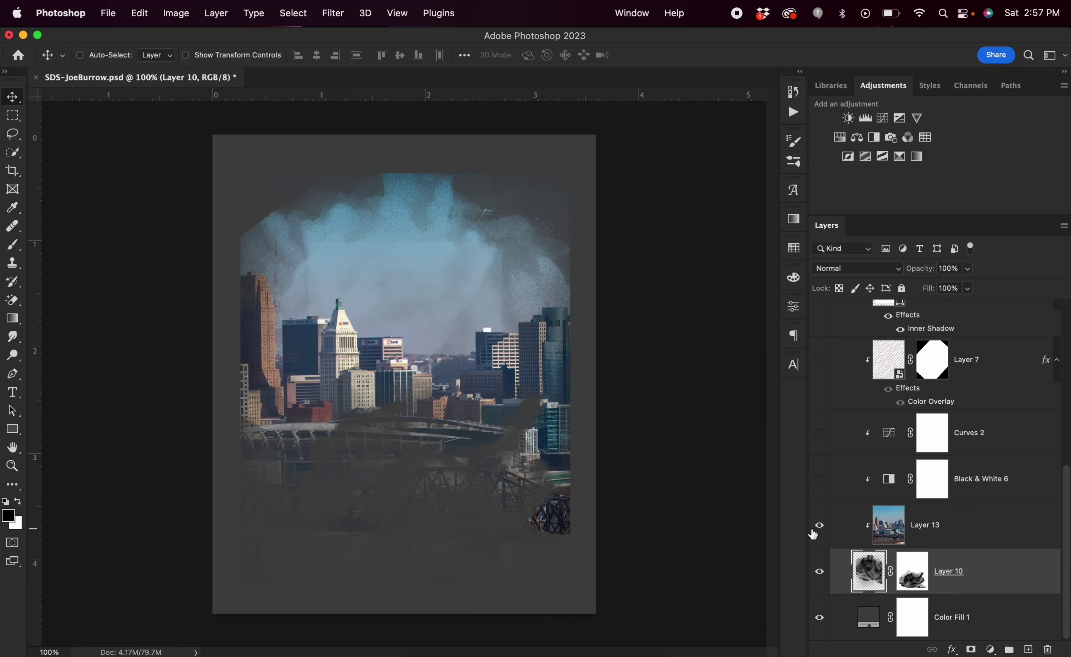
click(949, 528)
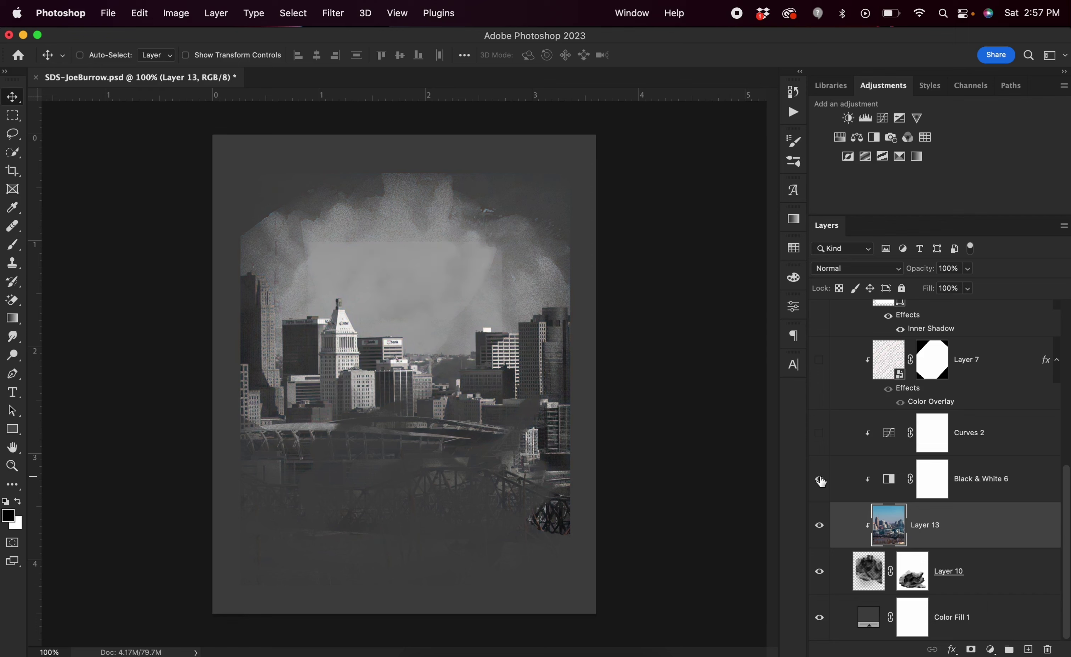
Step: Turn Curves 2 back on, comparing it, and show Layer 7's red stripes
click(821, 433)
click(821, 433)
click(821, 434)
scroll(825, 436, up, 2)
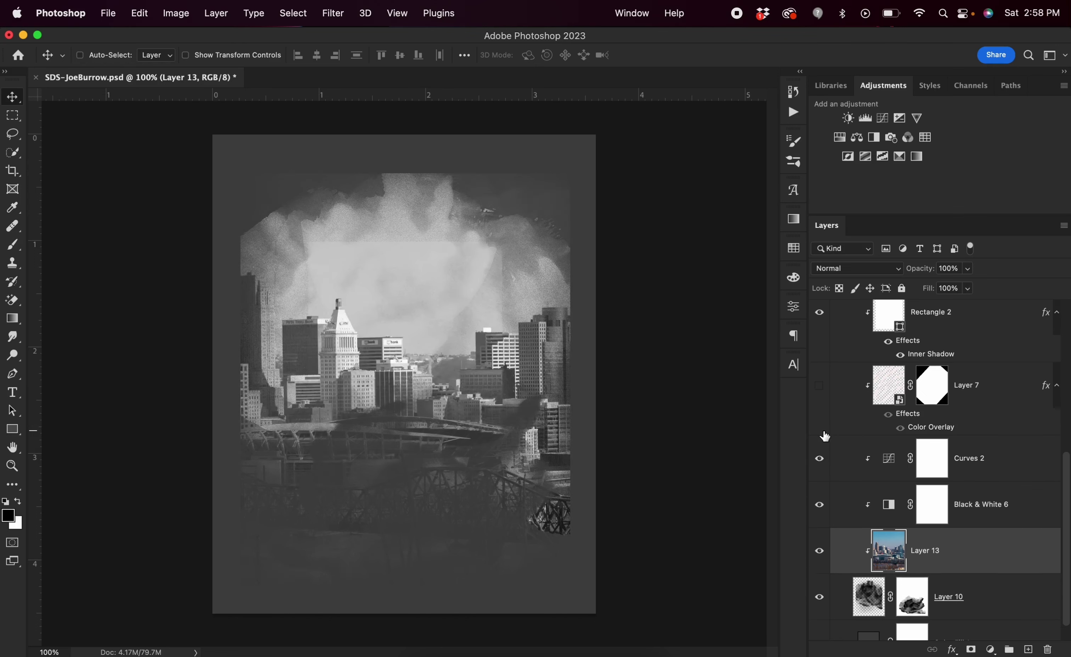
scroll(825, 436, up, 3)
click(823, 433)
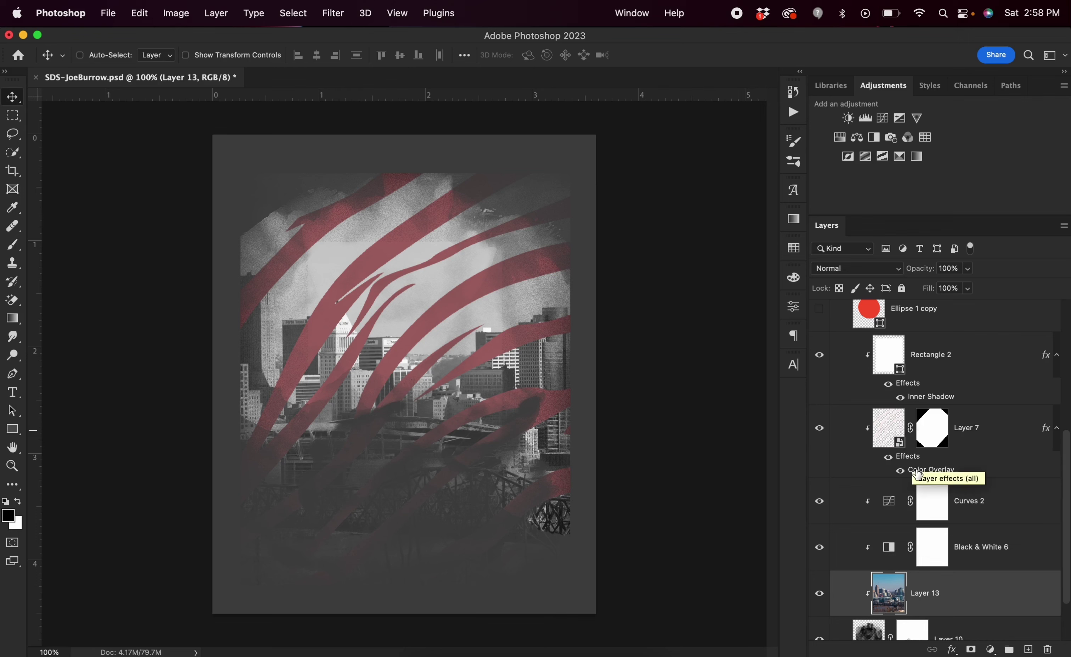
Step: Turn on the Color Overlay inside Layer 7's smart object so the zebra stripes show red
double_click(901, 442)
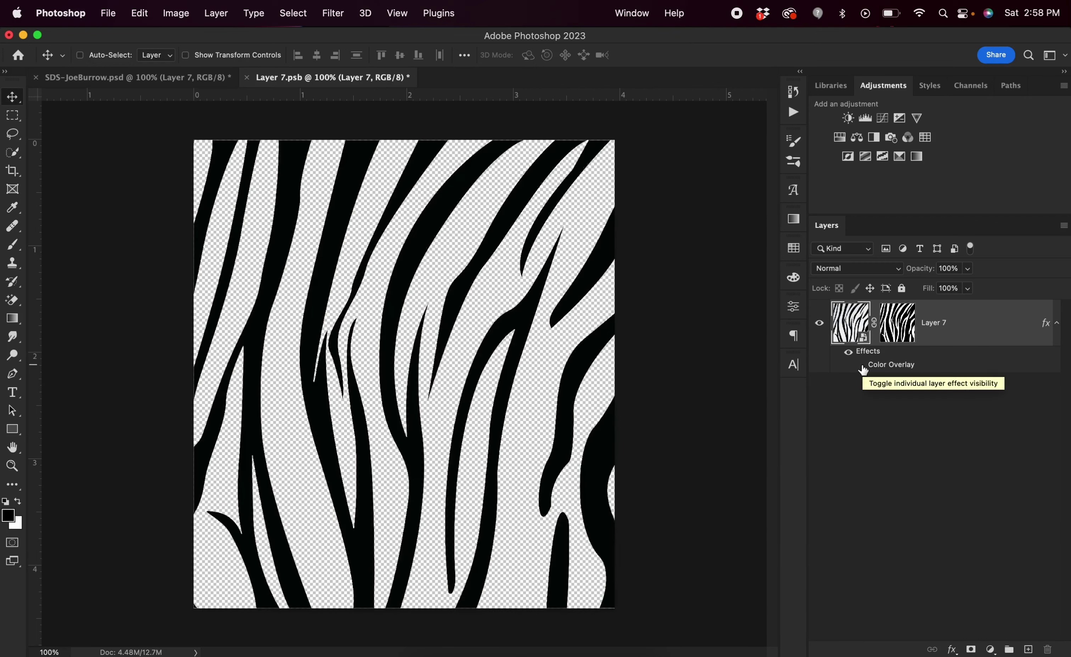
click(861, 366)
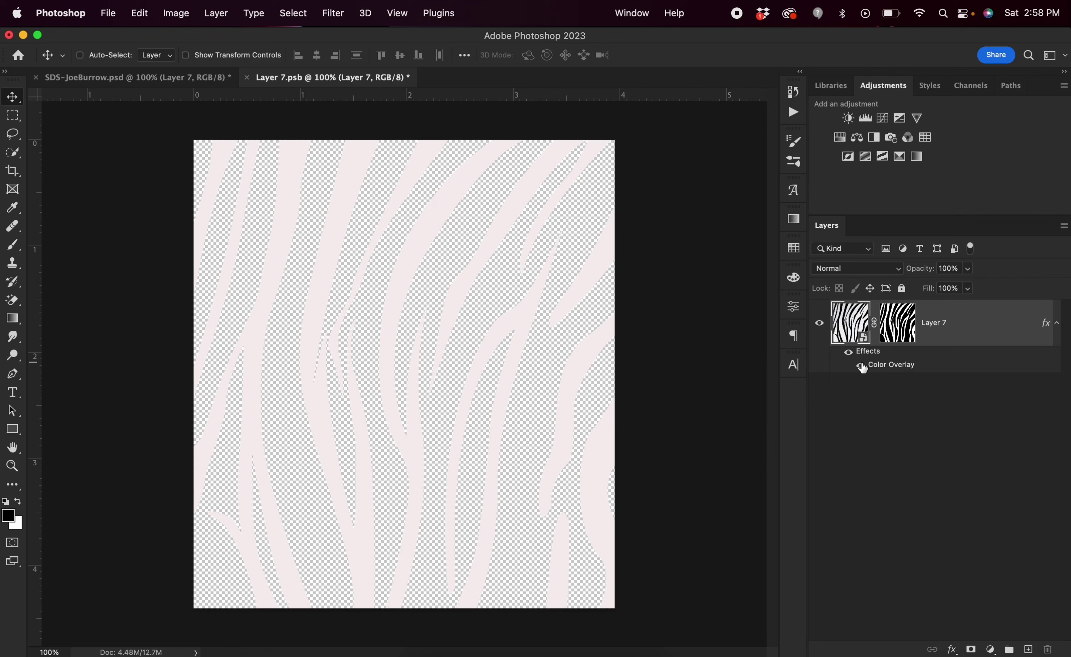
click(247, 78)
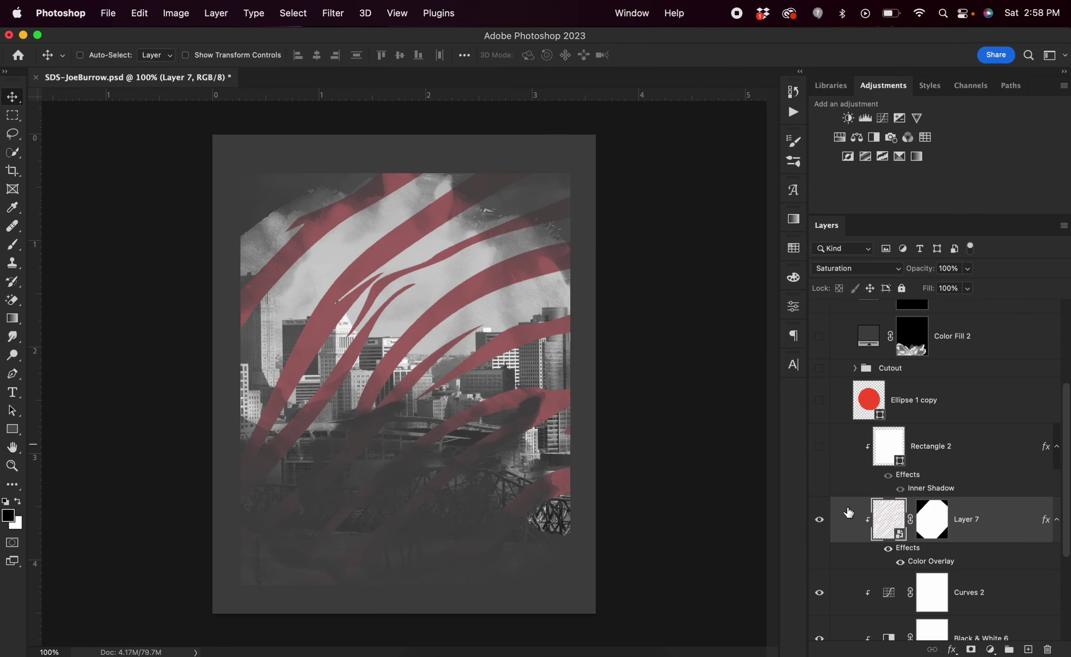
Step: Show the Rectangle 2 inner-shadow layer, compare it on and off, and select it
click(819, 447)
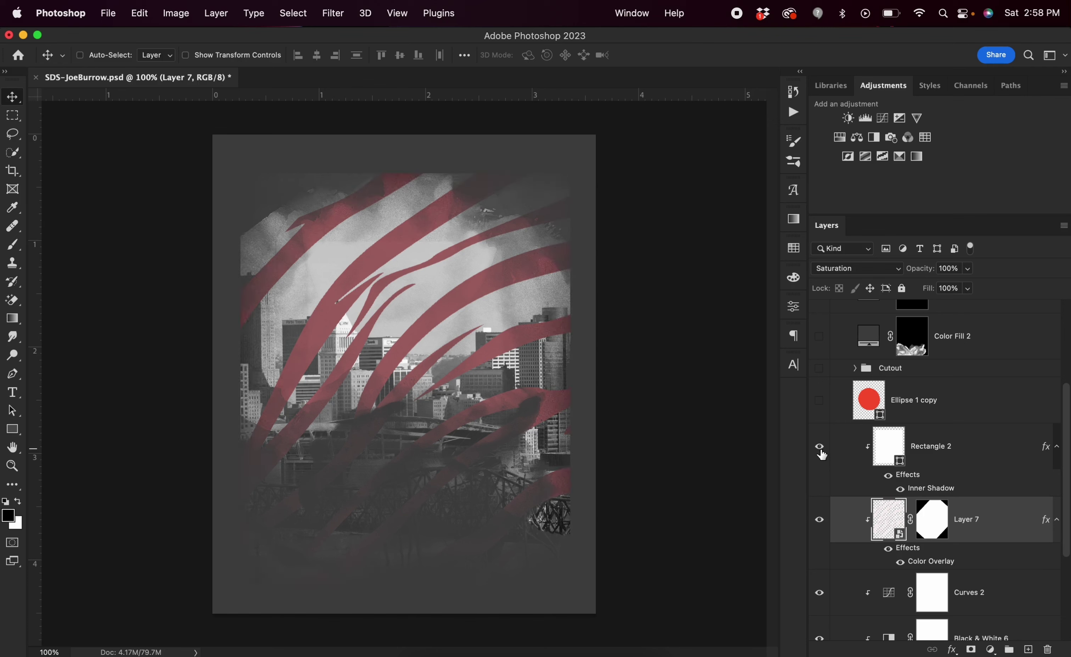
click(822, 452)
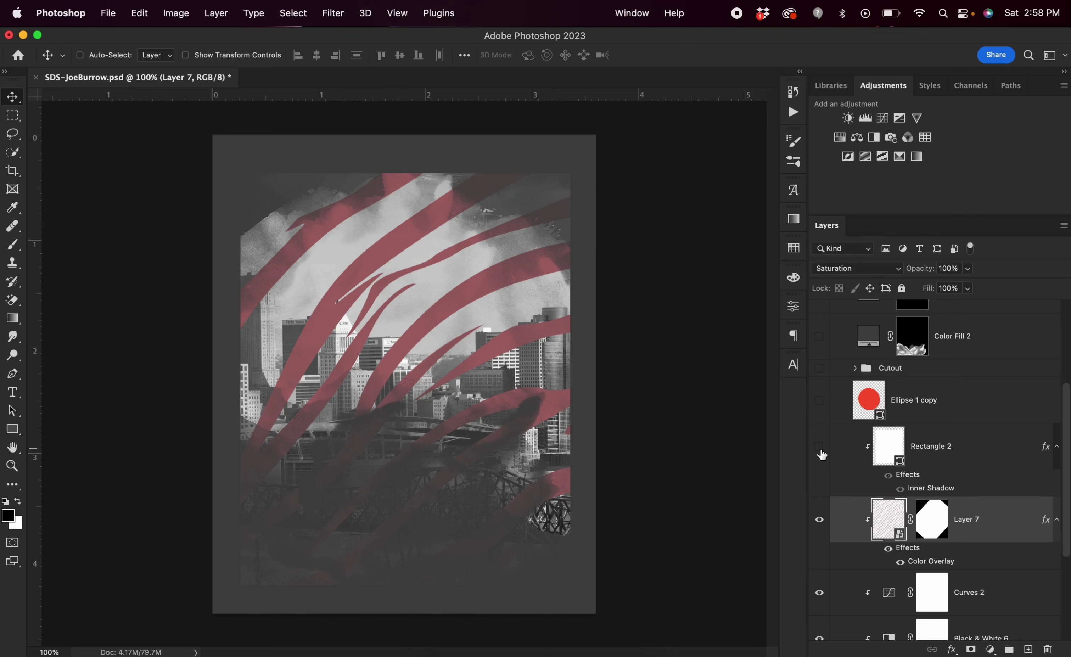
click(822, 452)
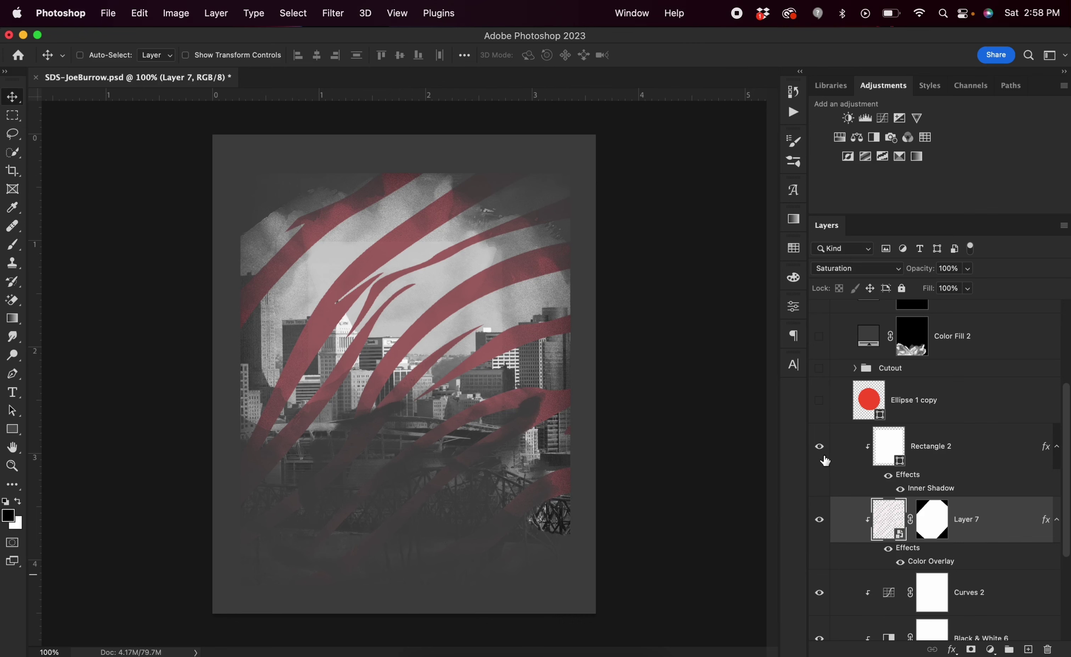
click(923, 493)
Step: Cancel Rectangle 2's Inner Shadow settings unchanged and preview its fill at 100%
double_click(923, 493)
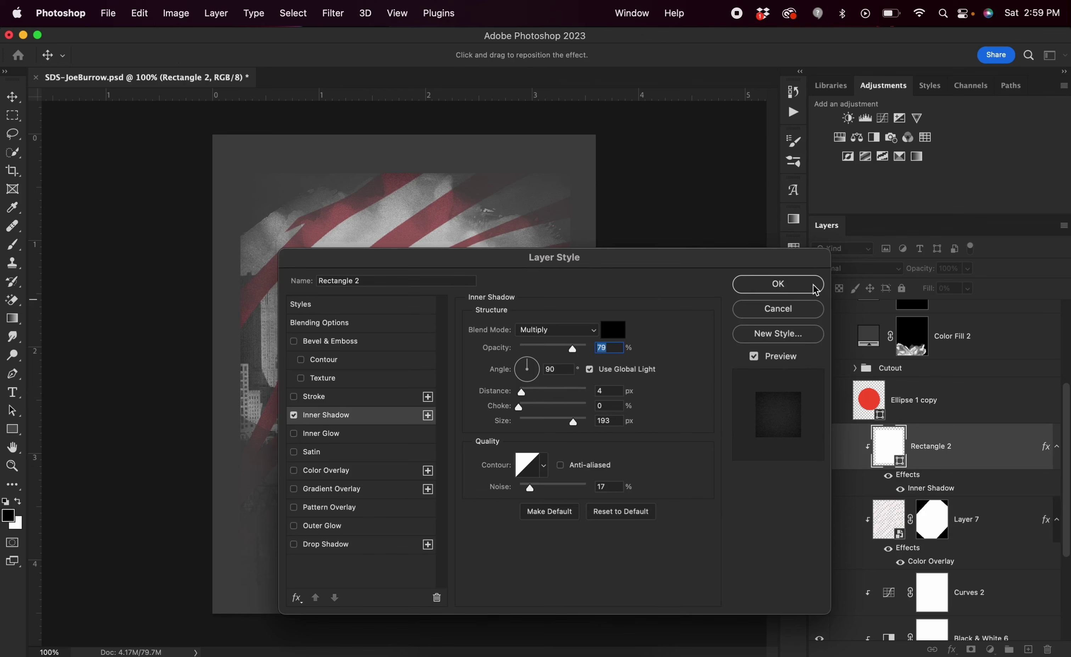
click(792, 310)
click(971, 291)
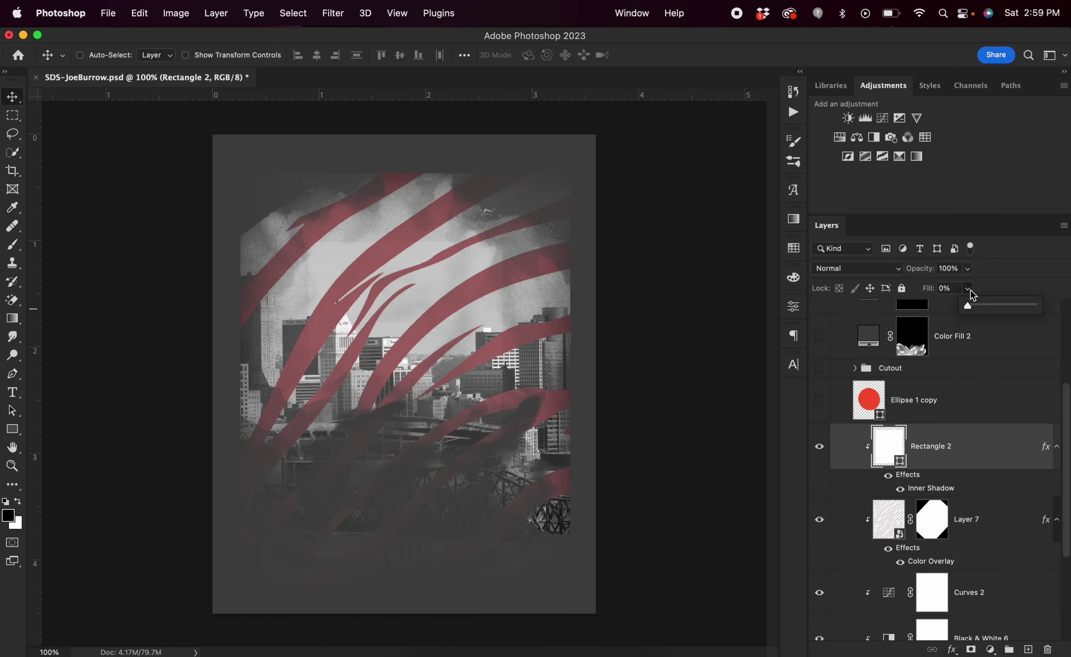
drag(969, 306, 1038, 306)
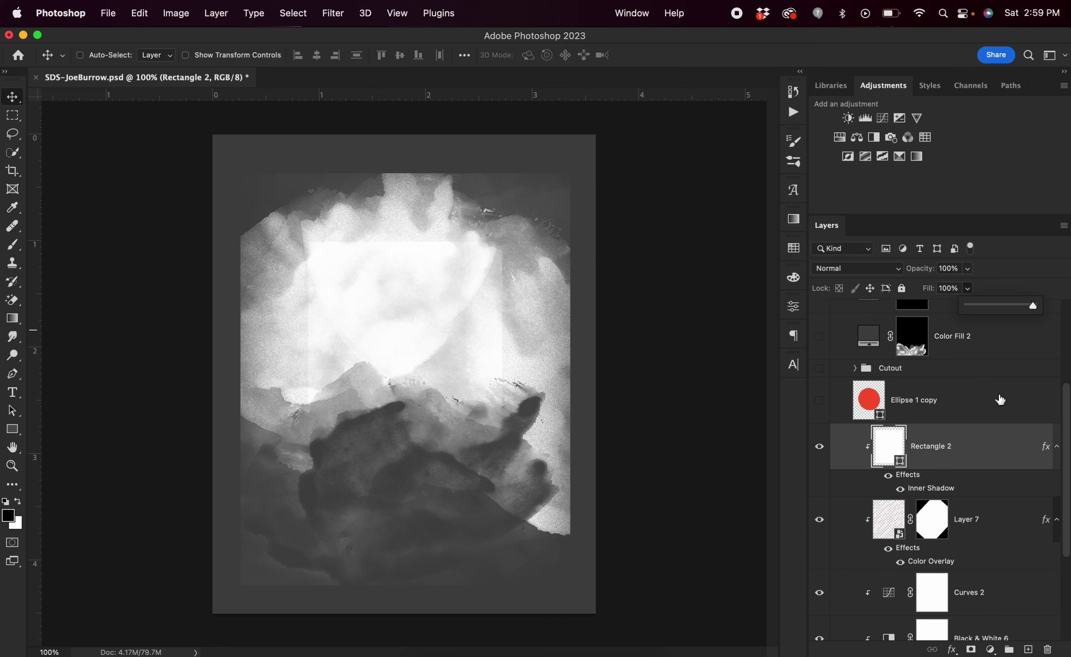
Step: Return Rectangle 2's fill to 0% and show the red Ellipse 1 copy circle
drag(1025, 305, 939, 326)
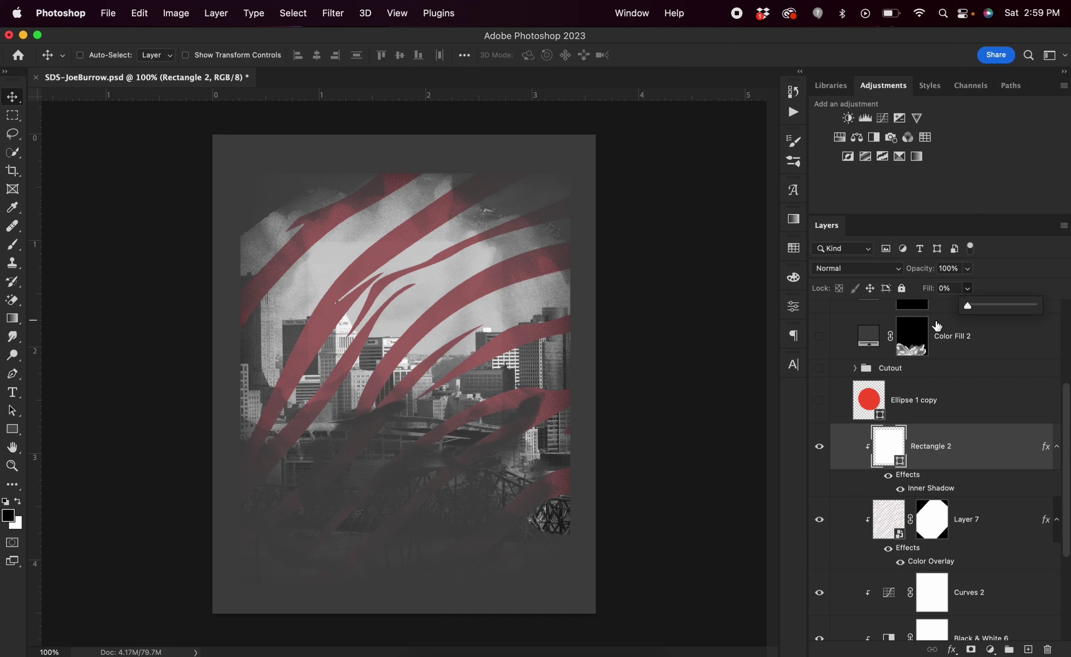
click(821, 402)
click(821, 401)
Step: Show the player cutout and all four Color Fill 2 shadow layers (copy, copy 2, copy 3)
click(821, 369)
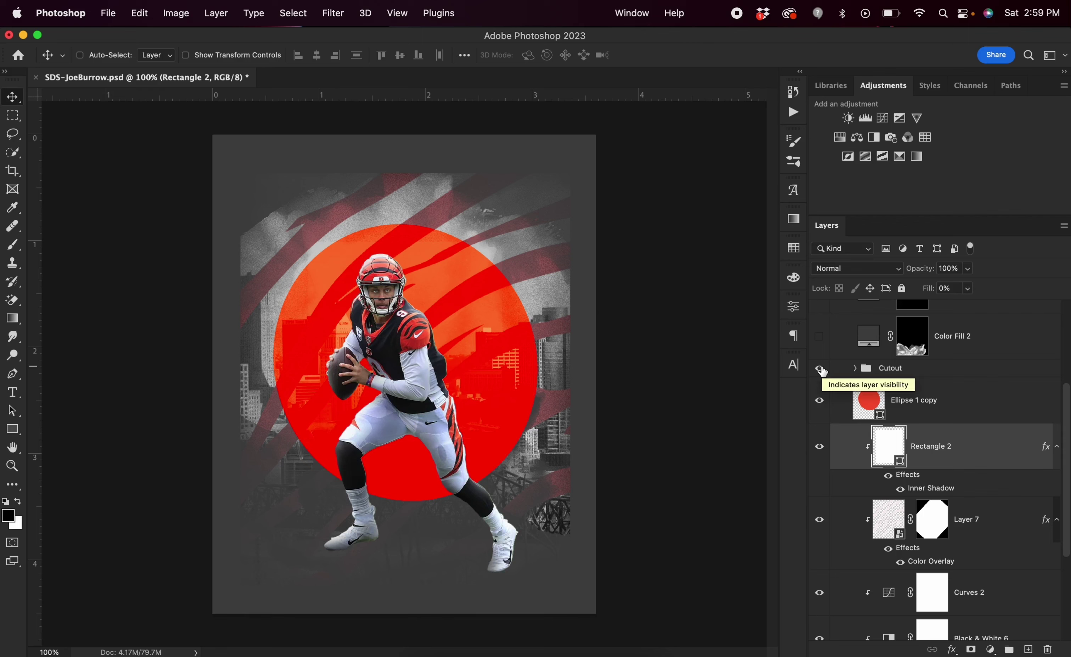
scroll(886, 402, down, 4)
scroll(887, 401, up, 5)
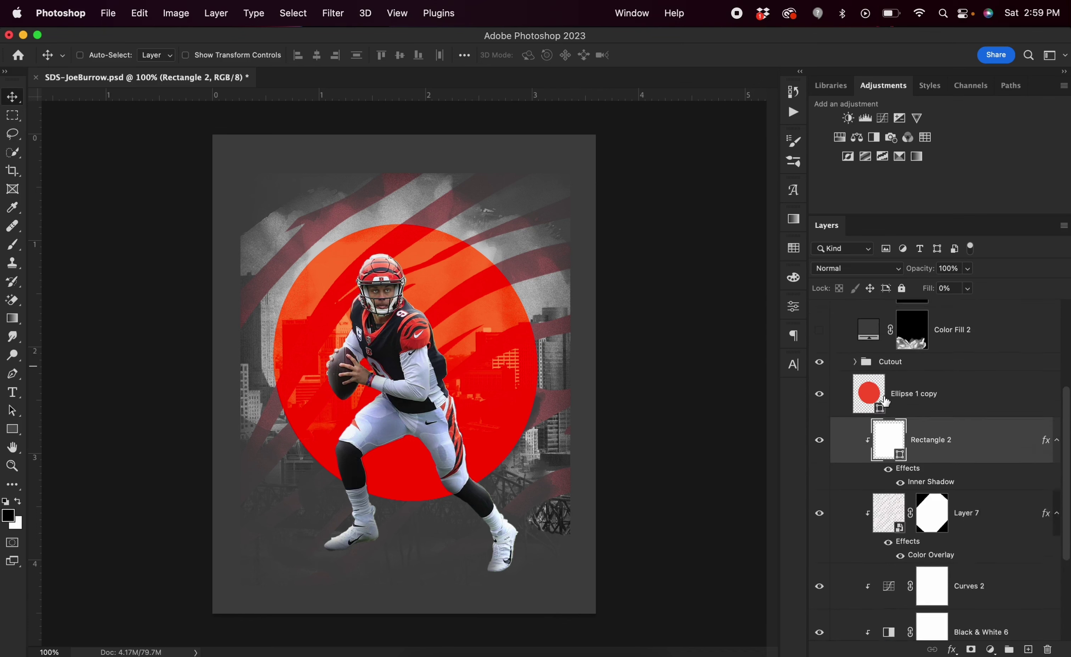
scroll(886, 401, up, 1)
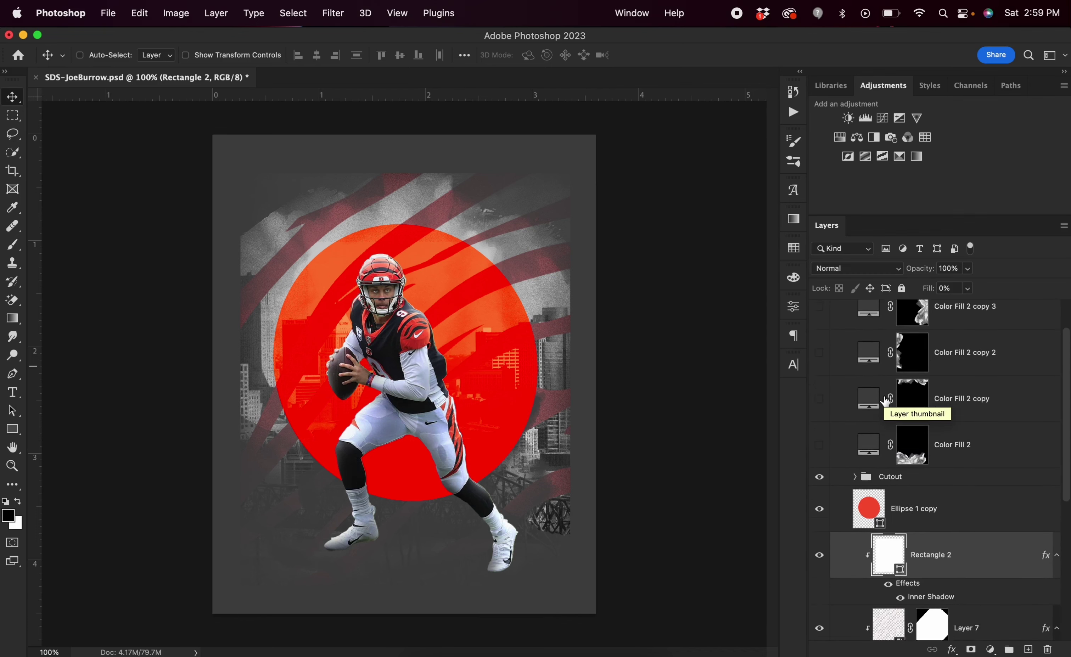
scroll(826, 480, up, 2)
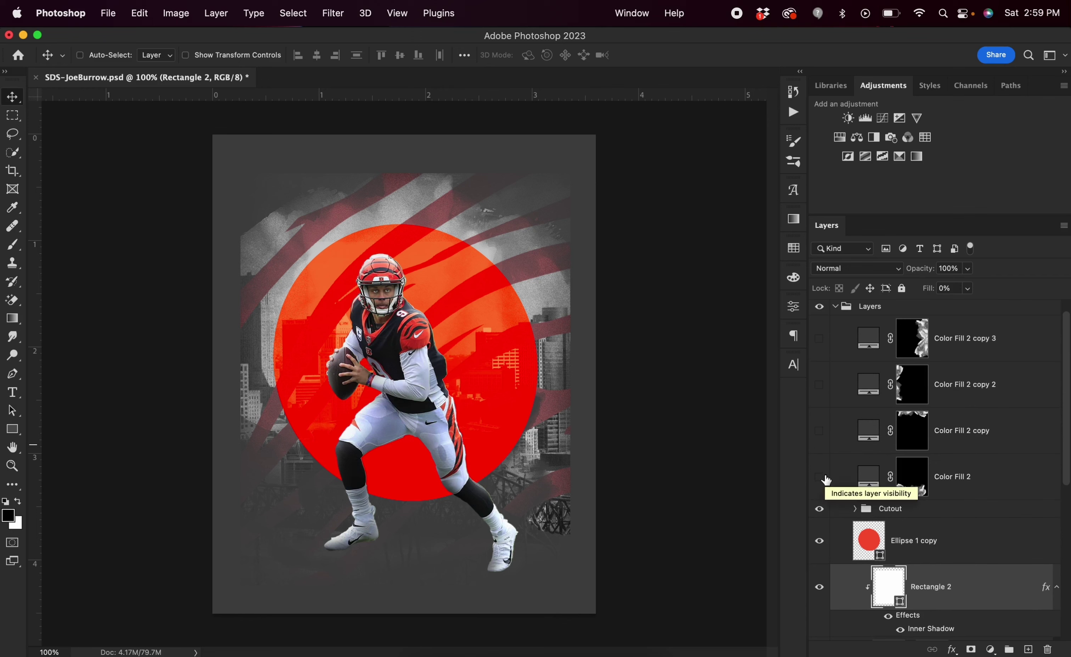
click(821, 478)
click(820, 431)
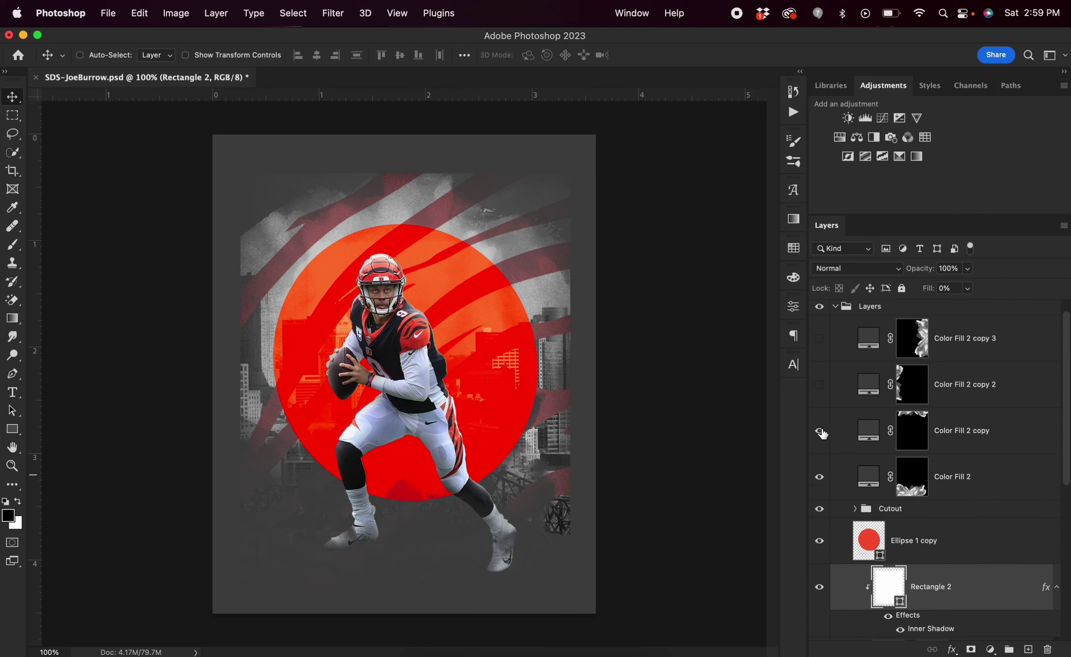
click(819, 385)
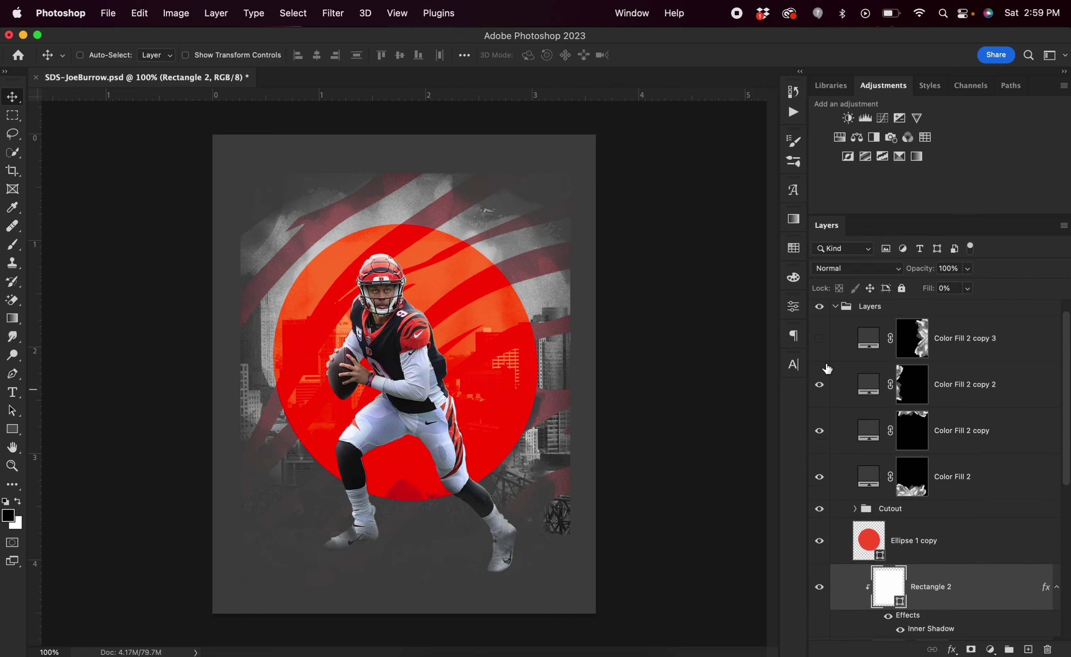
click(820, 339)
Step: Collapse the Layers group, check its visibility, and Alt-drag it into a Layers copy
click(838, 321)
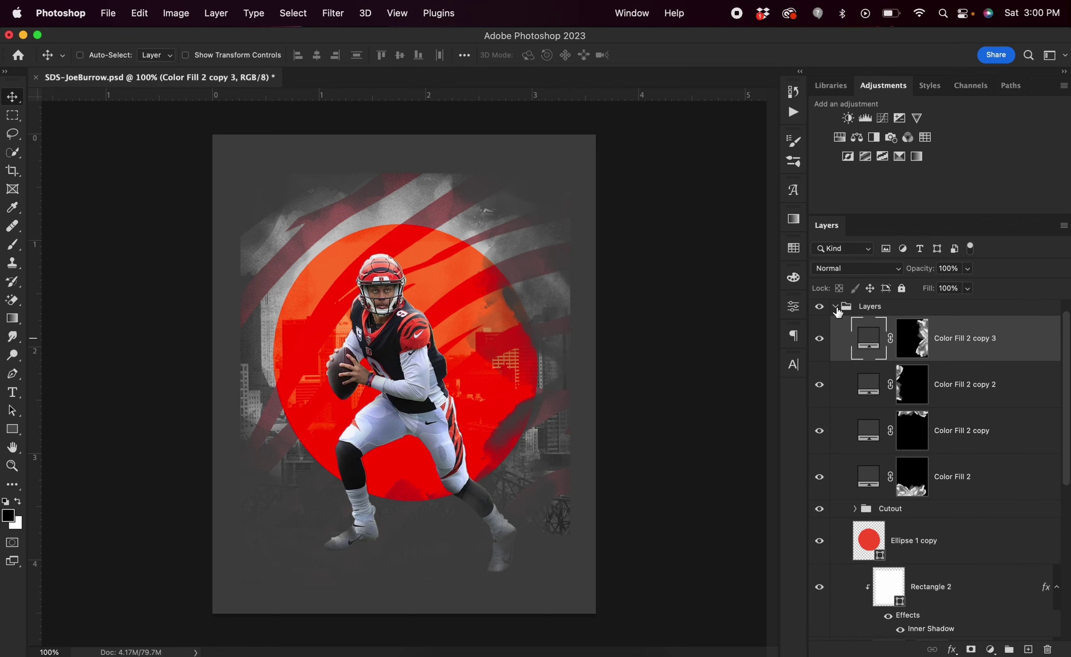
click(837, 309)
click(821, 327)
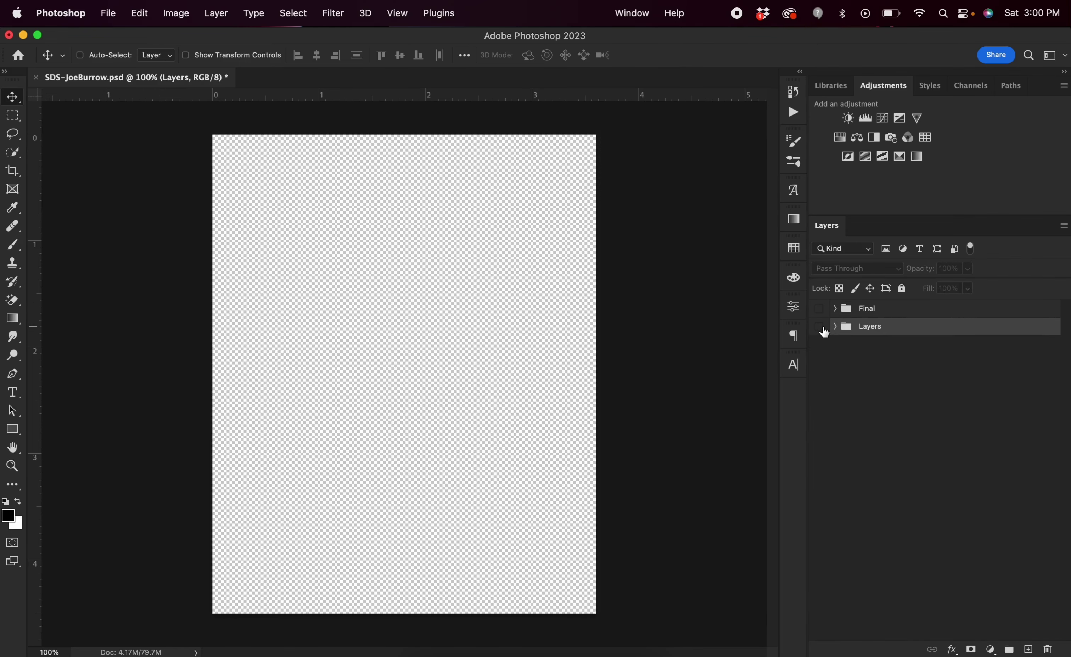
click(820, 327)
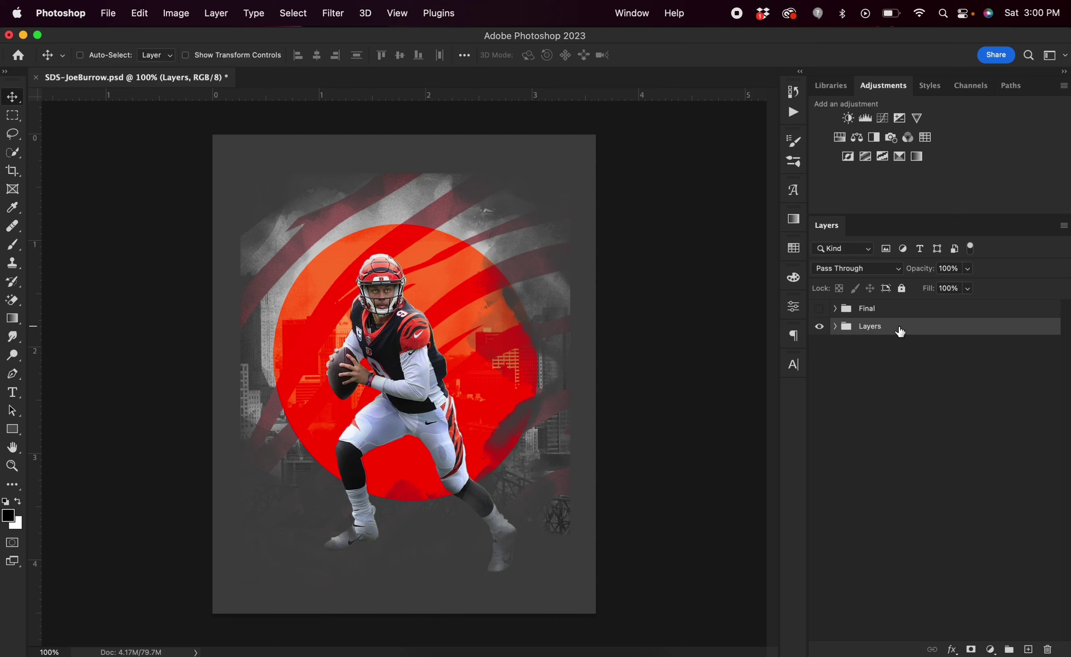
alt+drag(900, 331, 901, 323)
Step: Convert Layers copy to a smart object and merge all visible artwork into new Layer 14
right_click(914, 330)
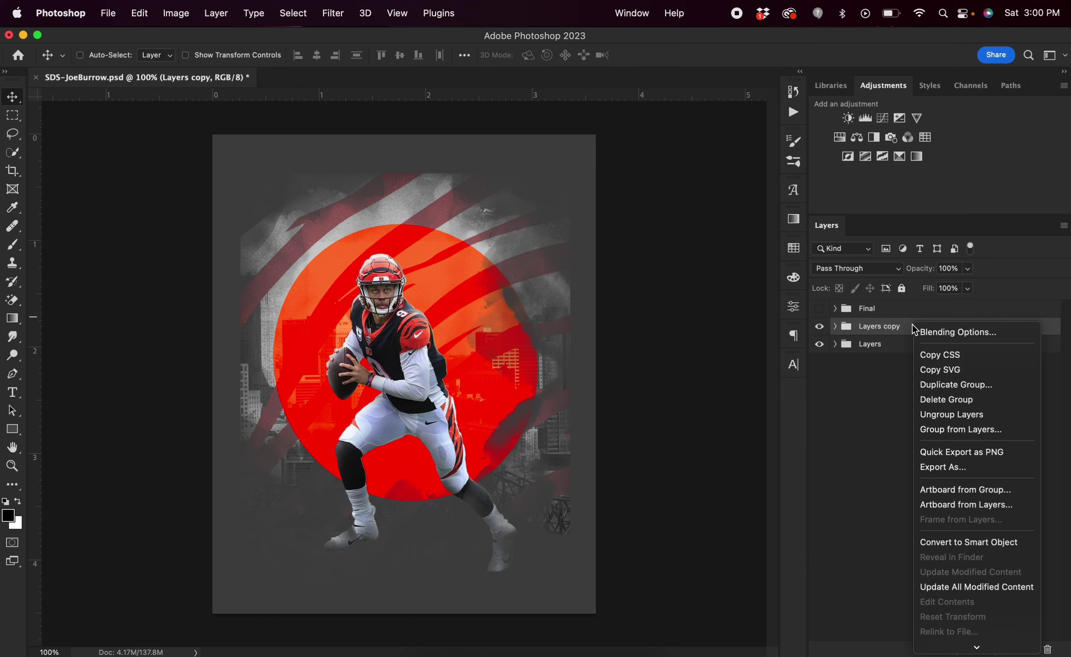
click(961, 542)
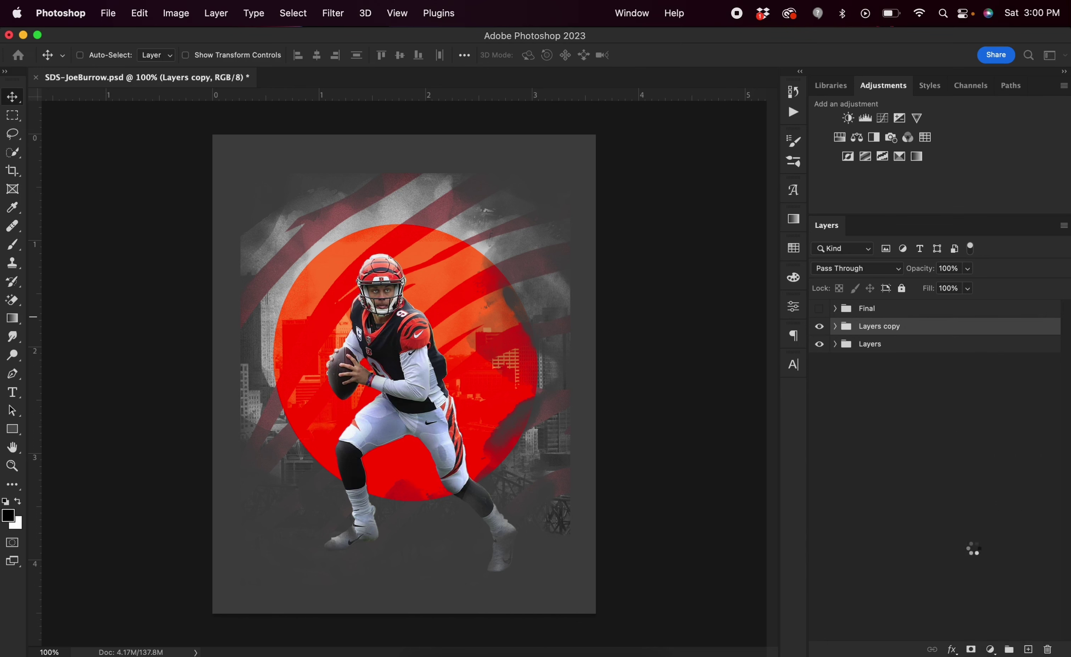
key(super+a)
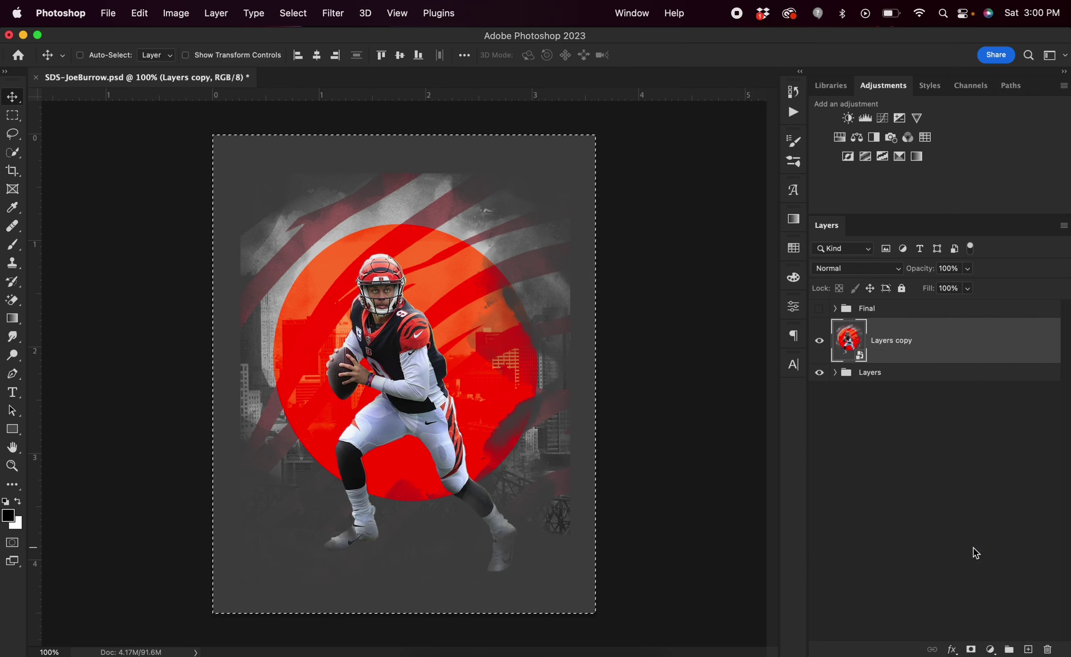
key(super+shift+c)
key(super+v)
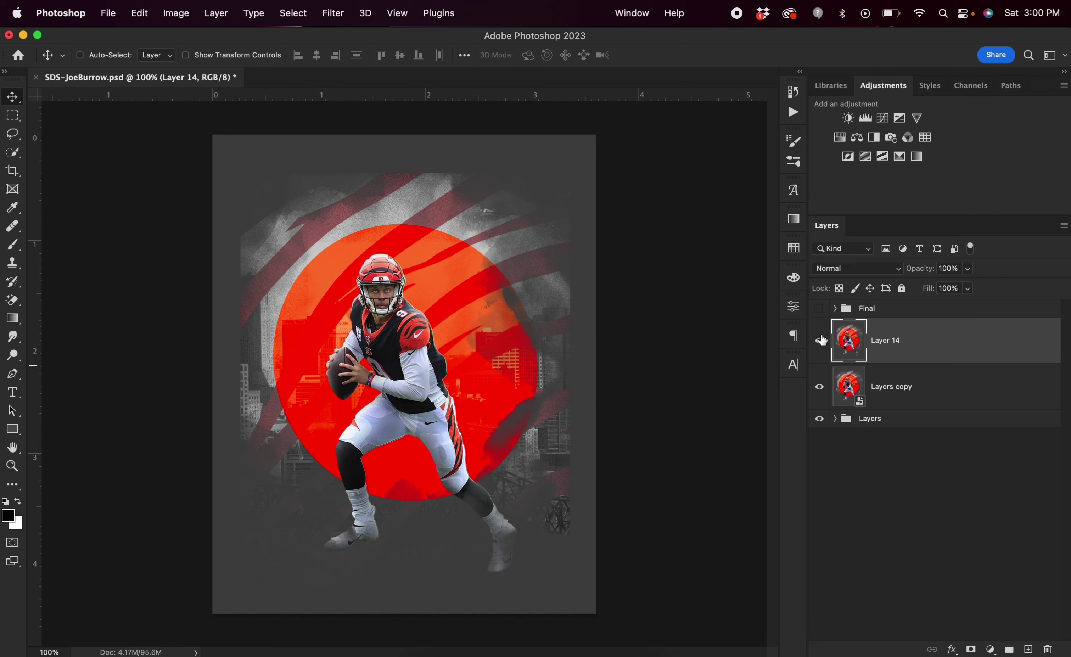
Step: Shift the Layers copy artwork right and down, leaving Layers copy hidden and Layer 14 shown
click(820, 341)
click(904, 394)
drag(506, 368, 882, 387)
click(819, 387)
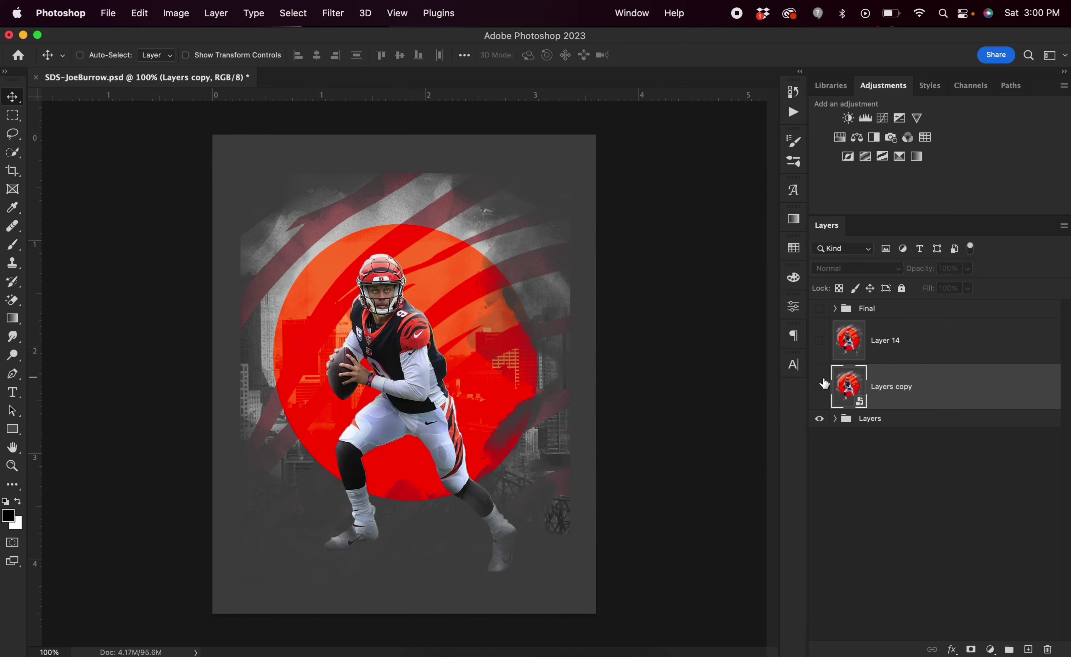
click(819, 341)
Step: Convert Layer 14 into a smart object
click(958, 345)
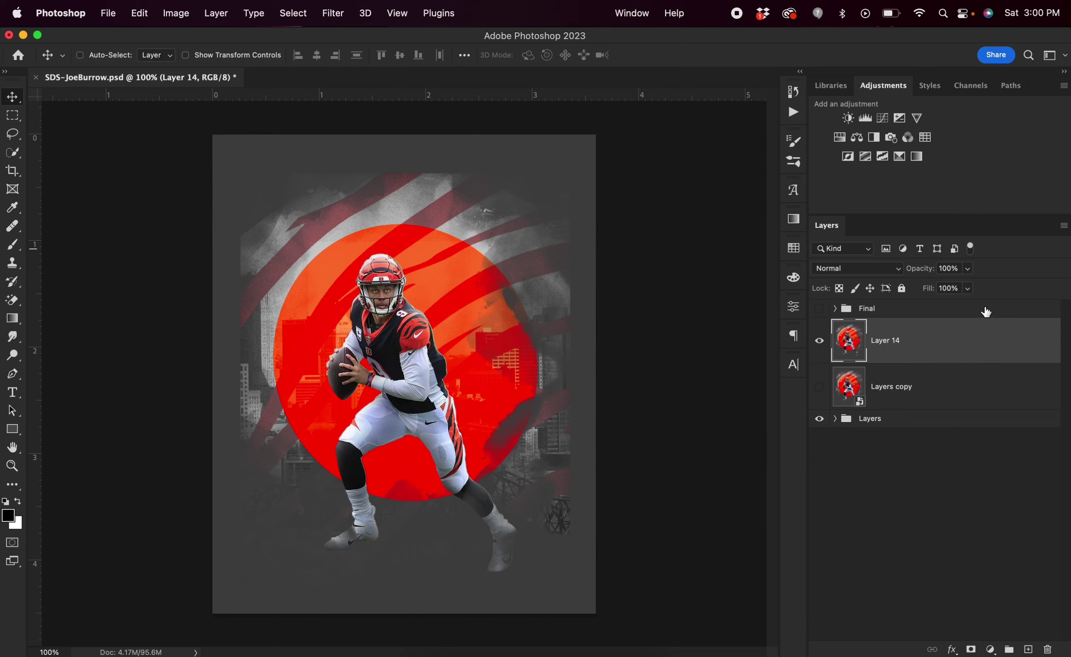
right_click(953, 355)
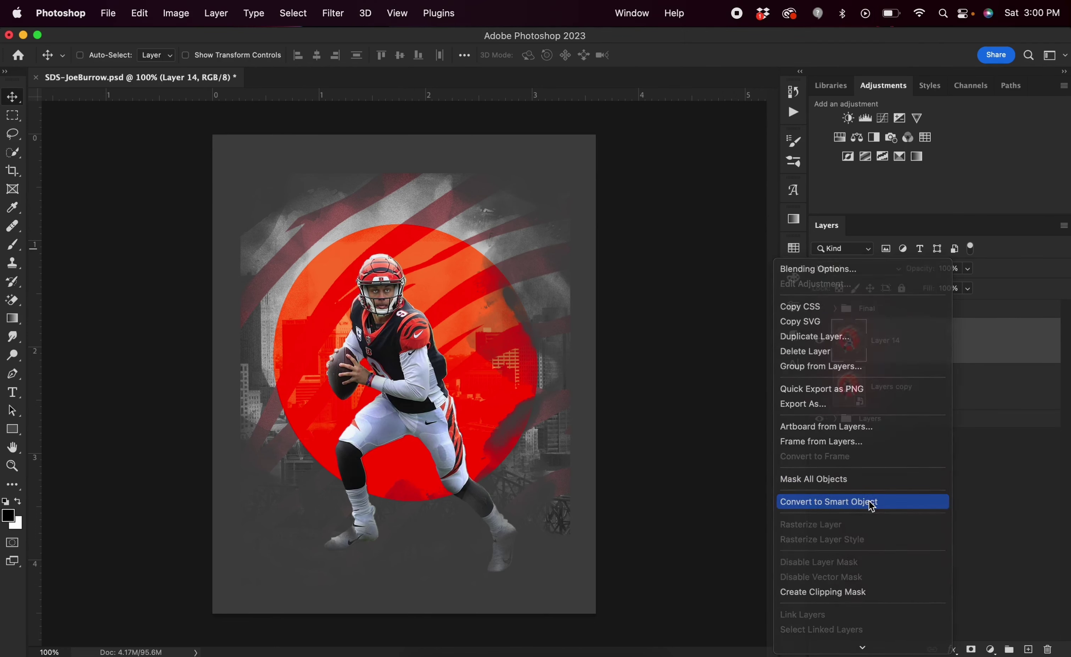
click(873, 502)
Step: Briefly preview the Final group and check Layer 14's layer style without changes
click(819, 308)
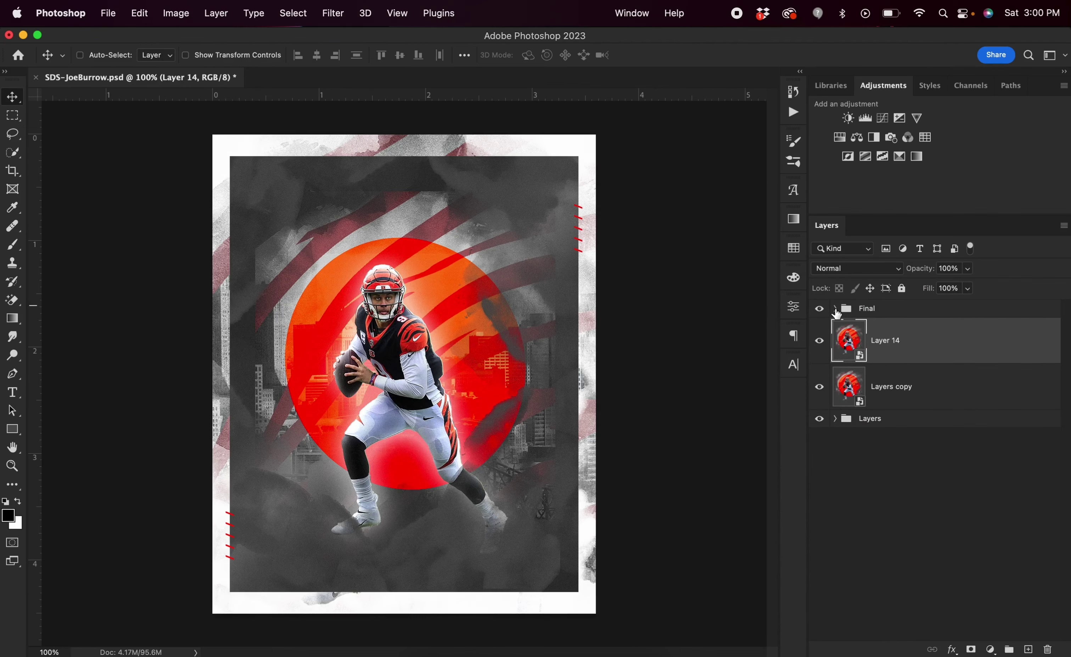
click(835, 309)
click(835, 308)
click(819, 309)
double_click(916, 341)
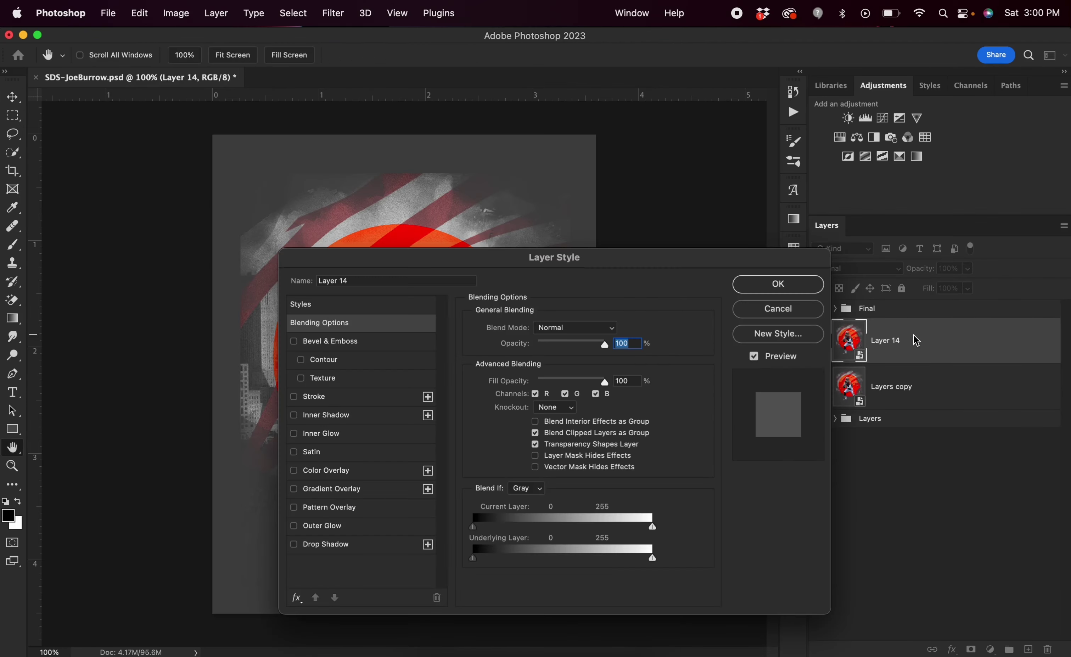
click(760, 311)
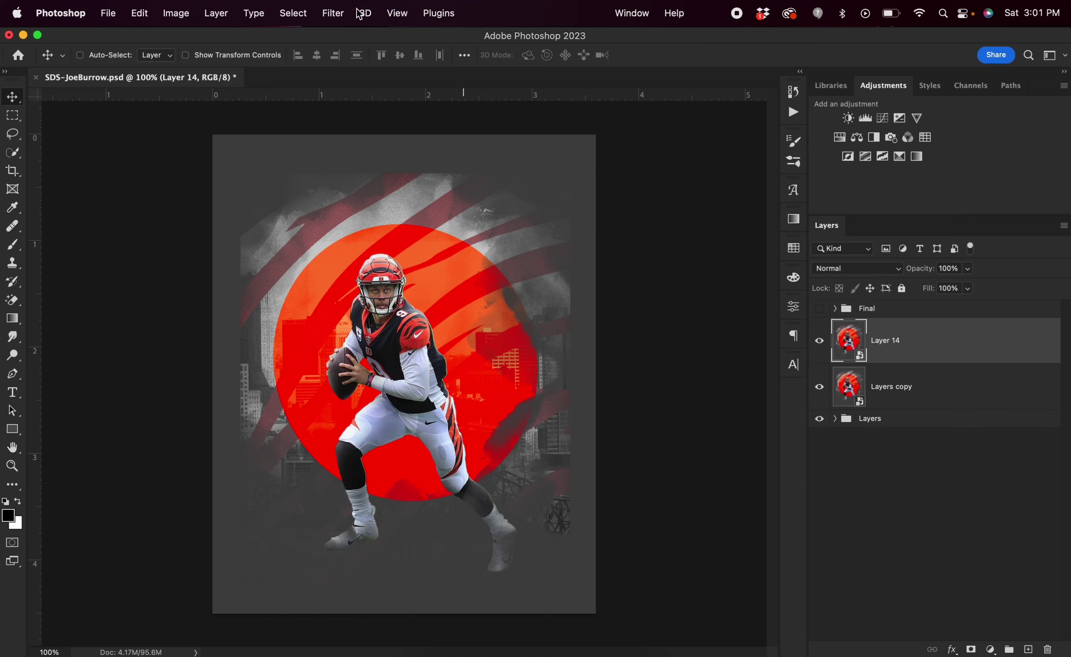
Step: Open Camera Raw Filter on Layer 14, raise Clarity to +24, and reveal the grain settings
click(333, 13)
mouse_move(393, 218)
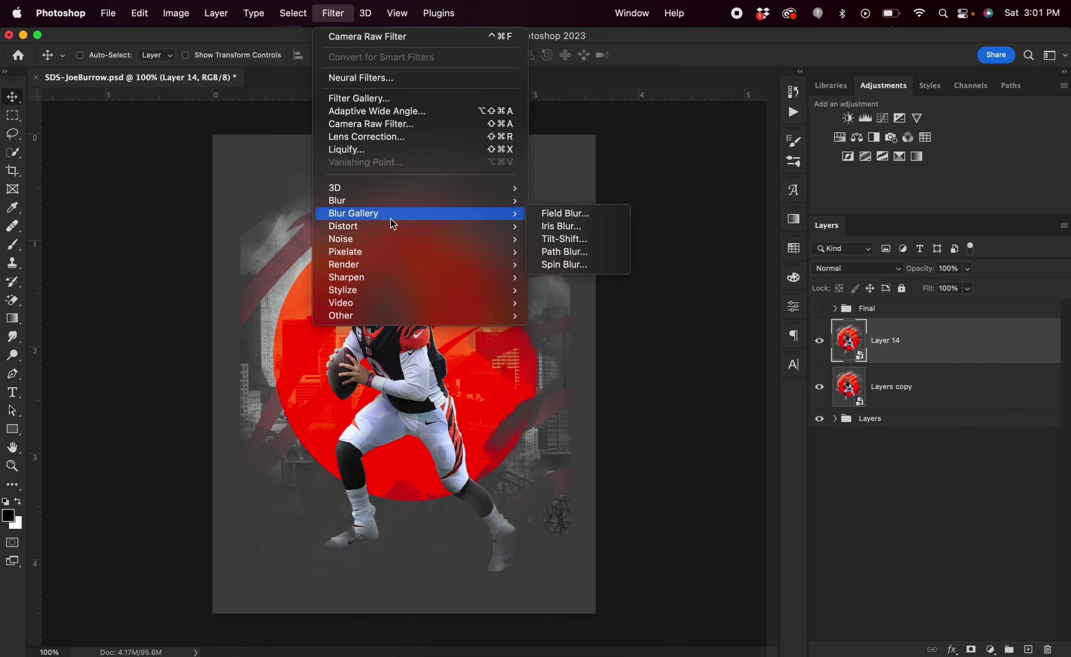
mouse_move(389, 256)
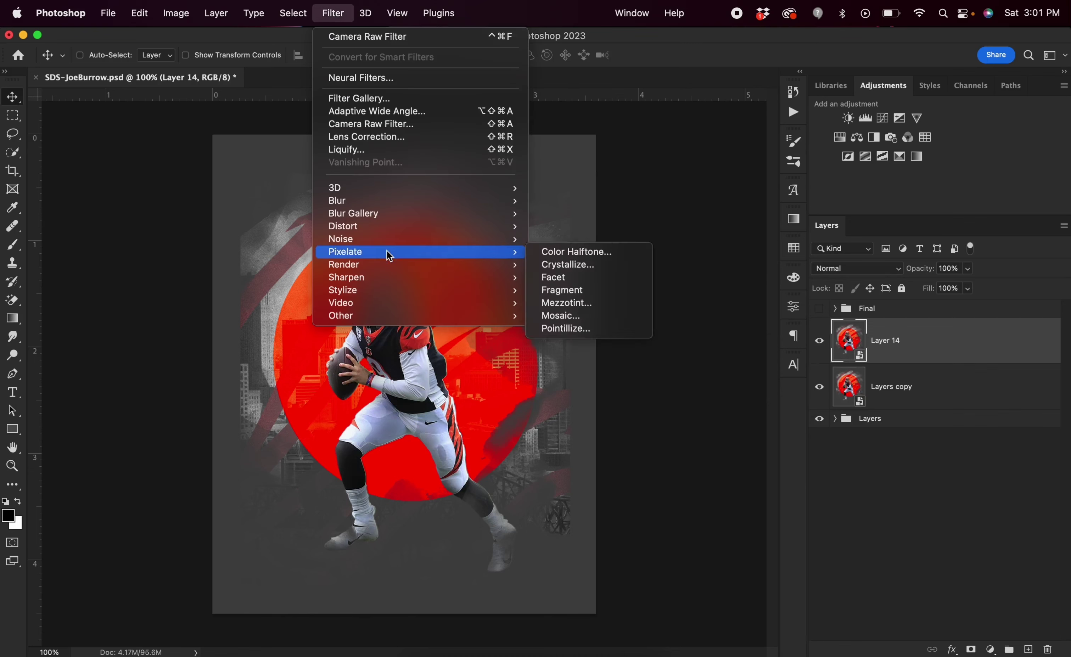
click(387, 126)
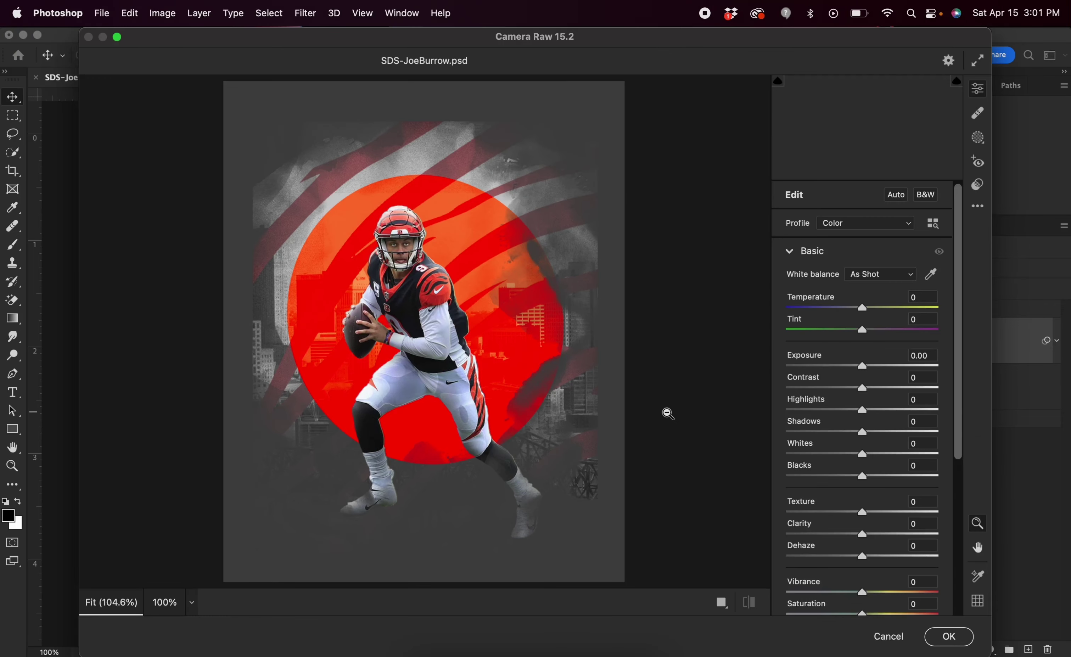
click(882, 535)
scroll(813, 557, down, 10)
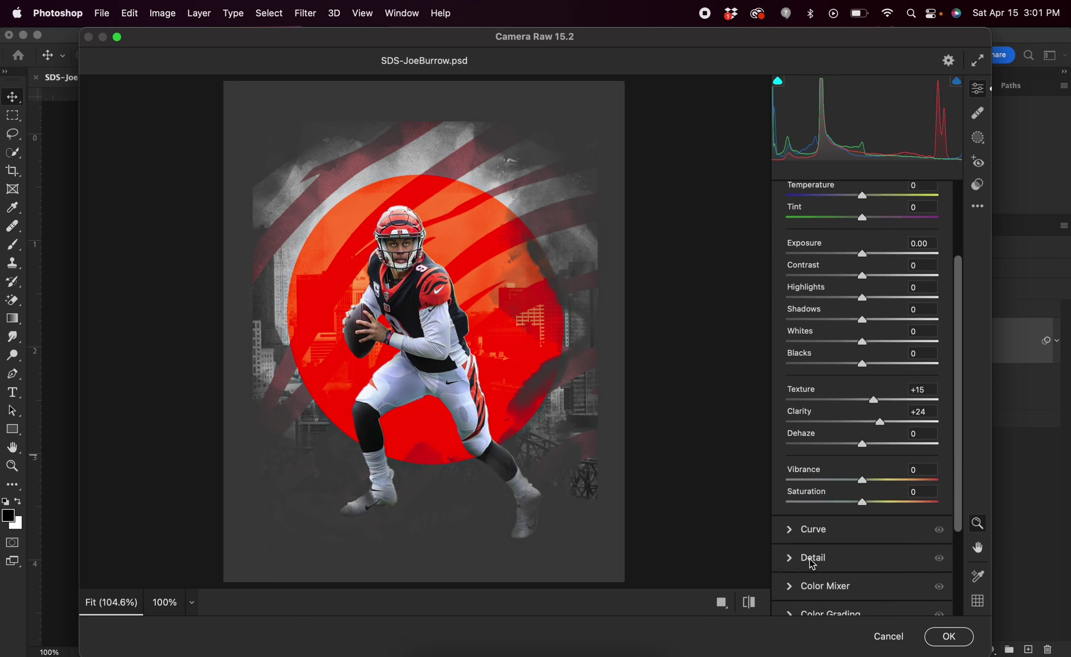
click(814, 471)
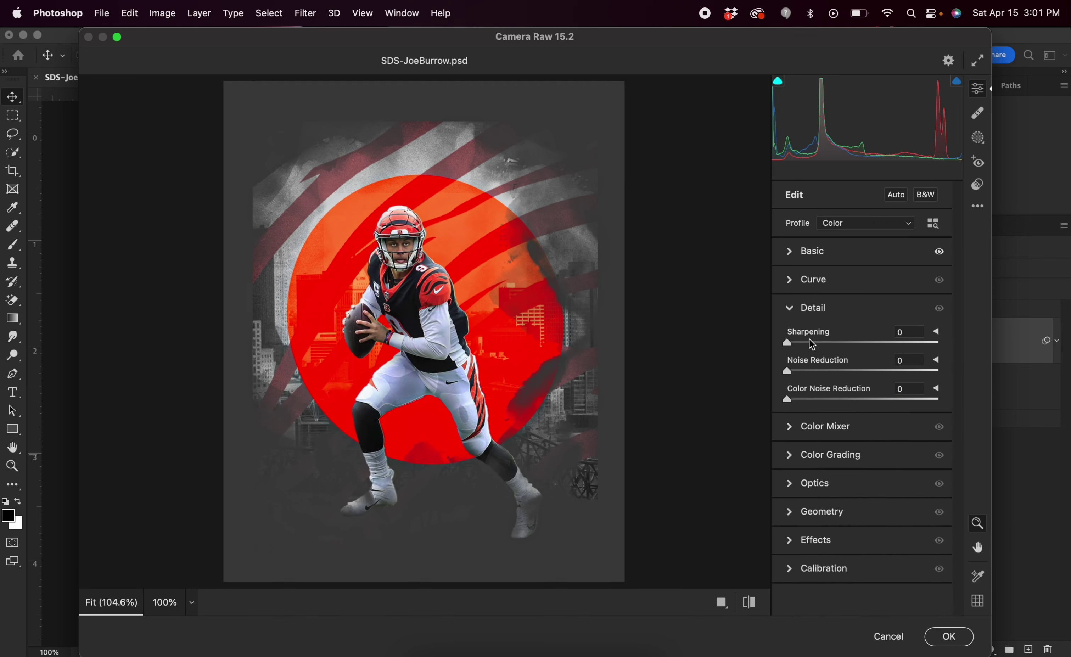
click(803, 314)
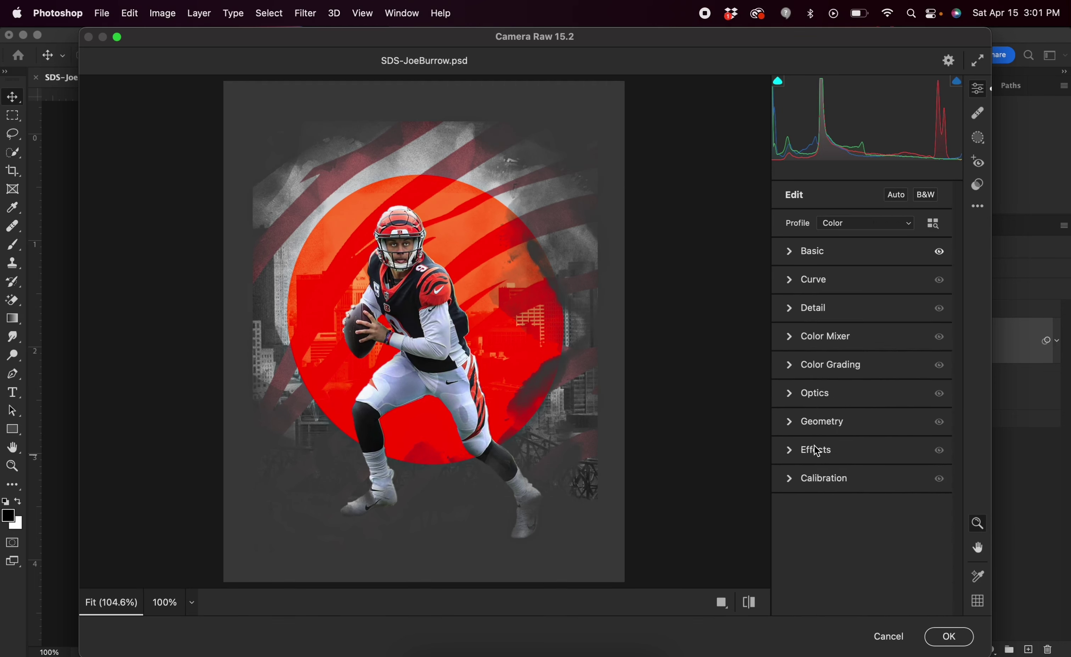
click(811, 451)
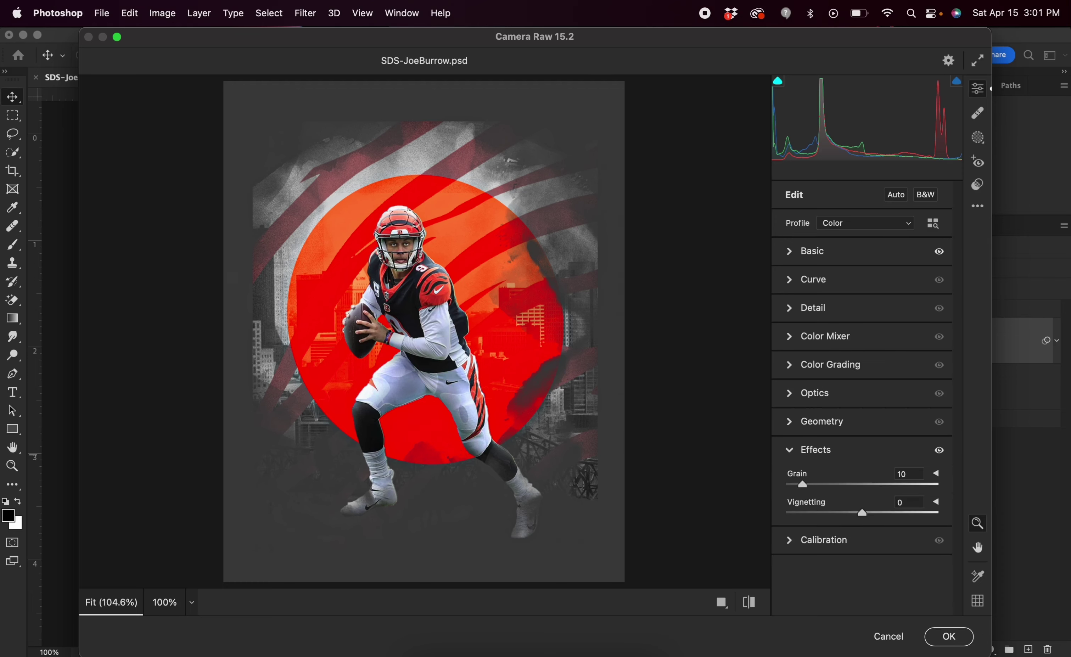
Step: Inspect the grain at 200%, set Sharpening to 34, and apply the Camera Raw filter
drag(470, 204, 515, 232)
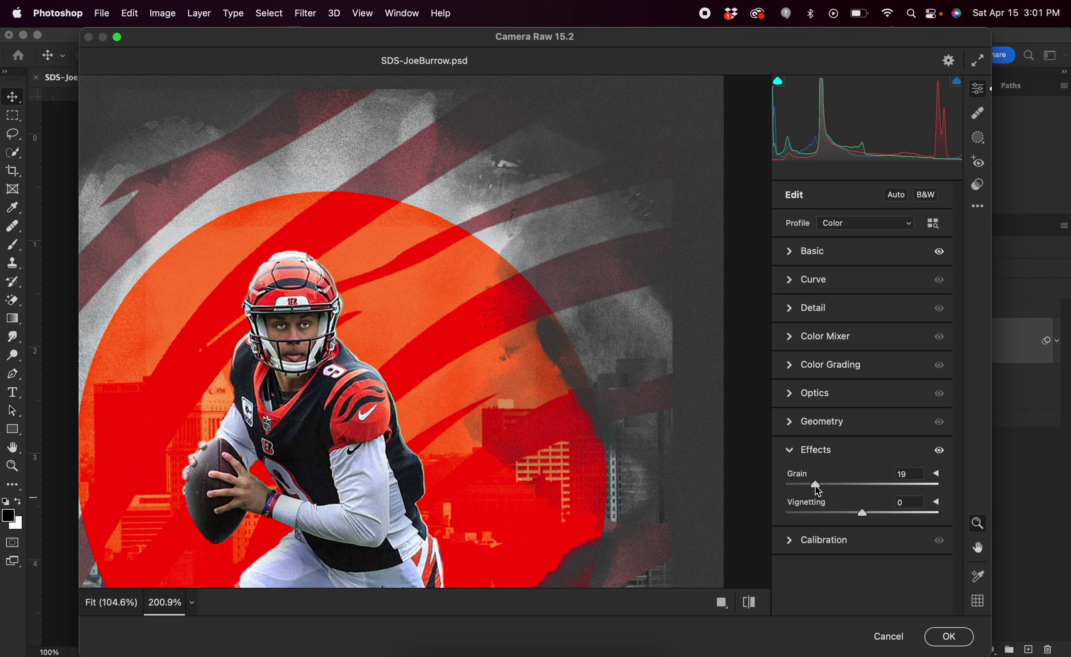
click(794, 309)
drag(811, 343, 825, 343)
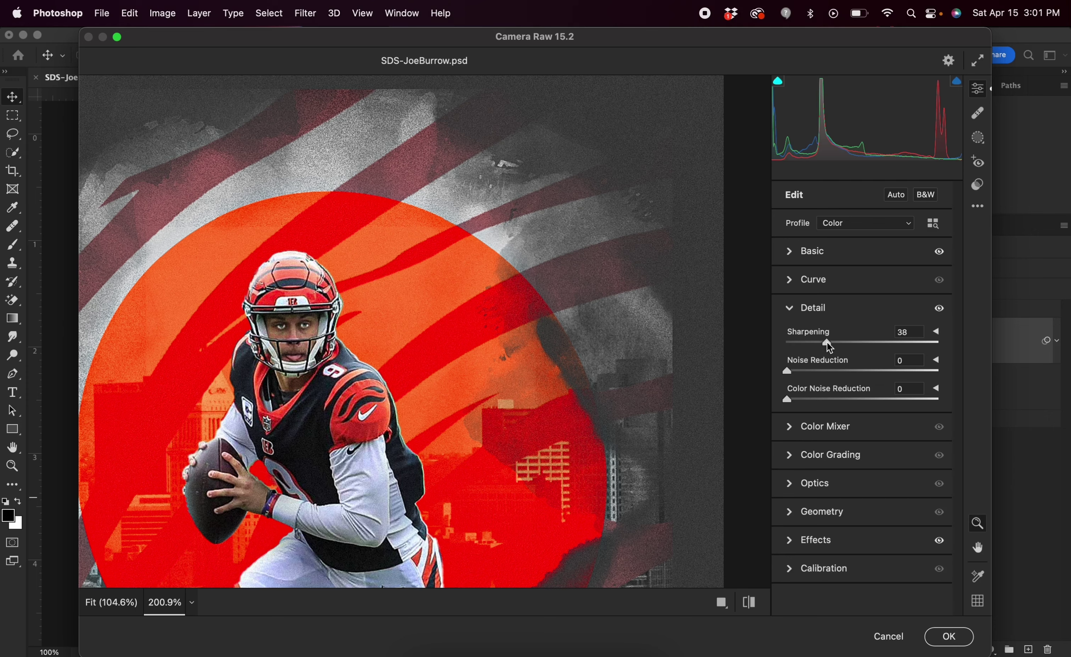
key(super+0)
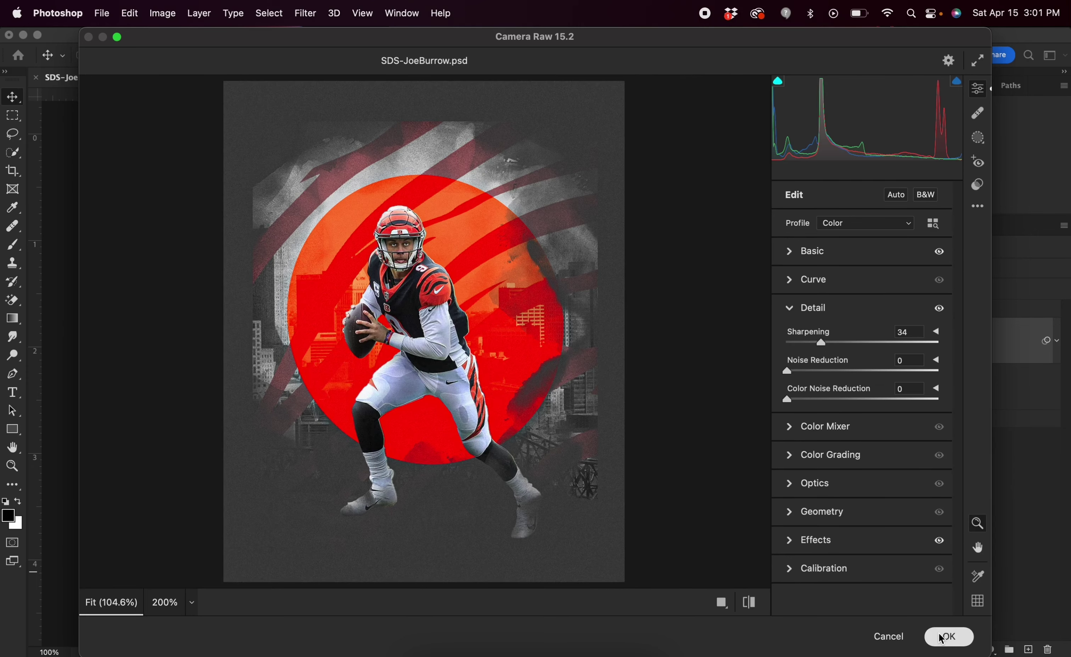
click(949, 637)
Step: Compare Layer 14 on and off, then show the Final group instead and expand its layers
click(820, 341)
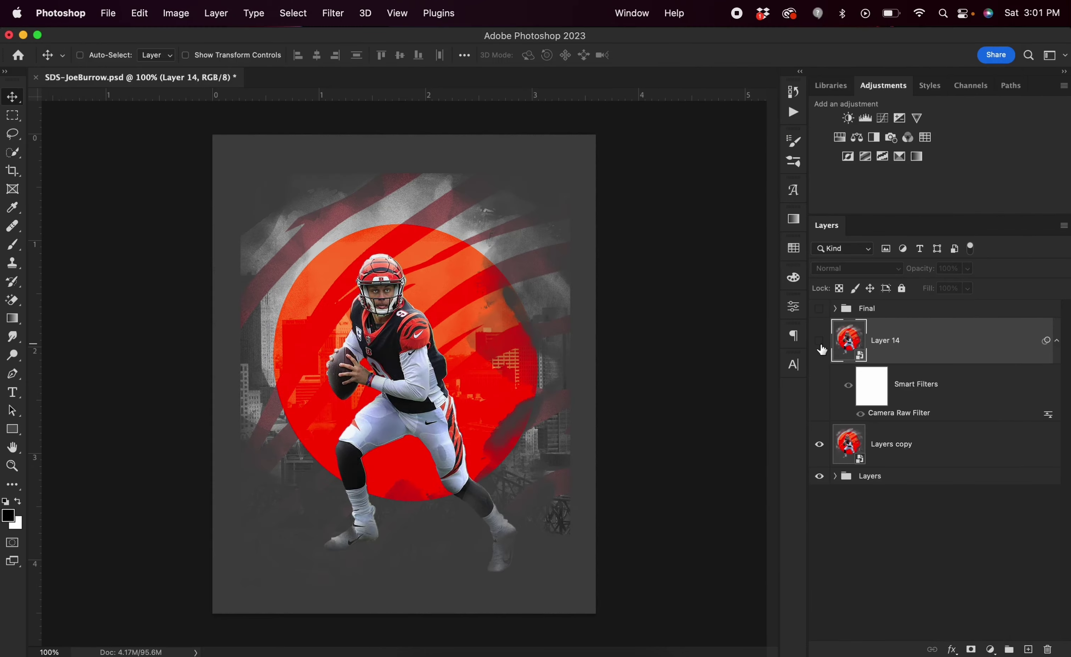
click(820, 341)
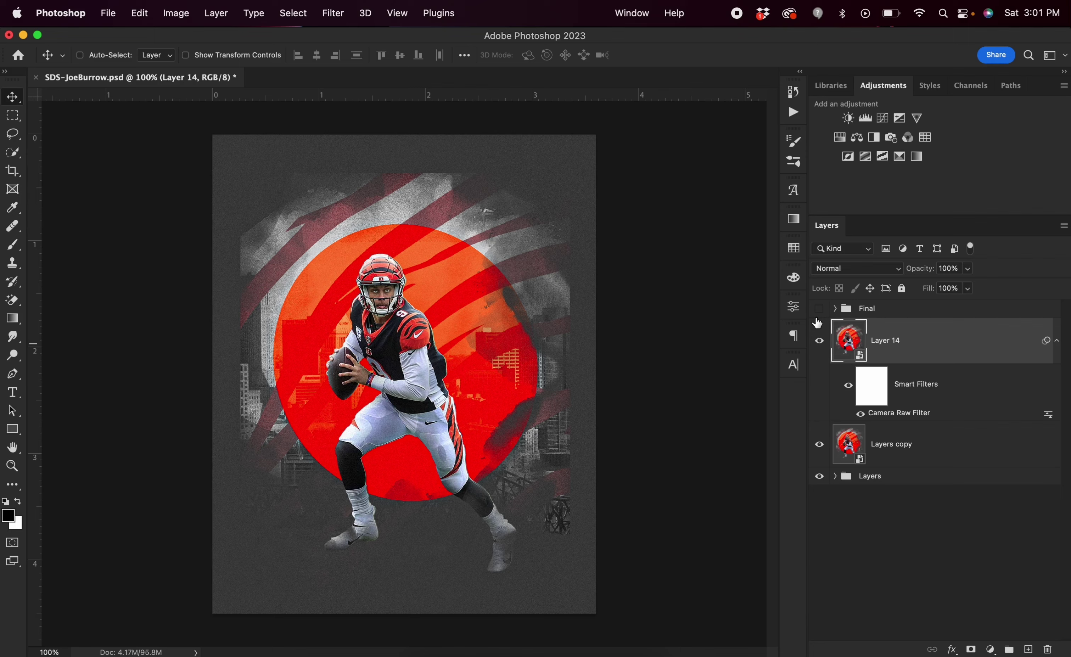
drag(817, 323, 819, 313)
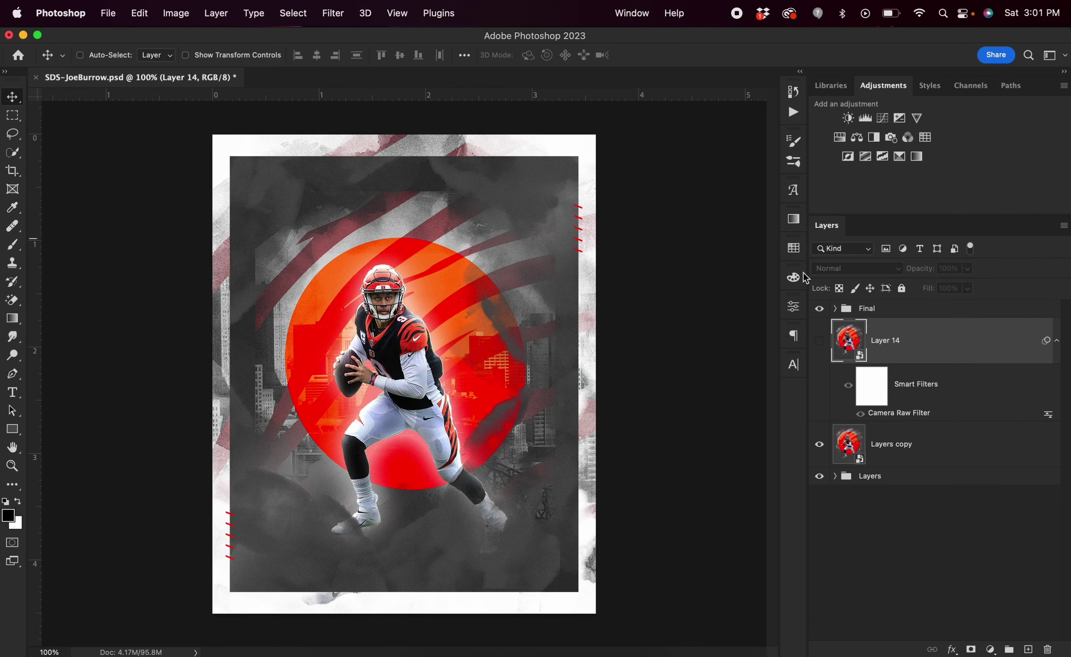
click(834, 309)
scroll(904, 430, down, 2)
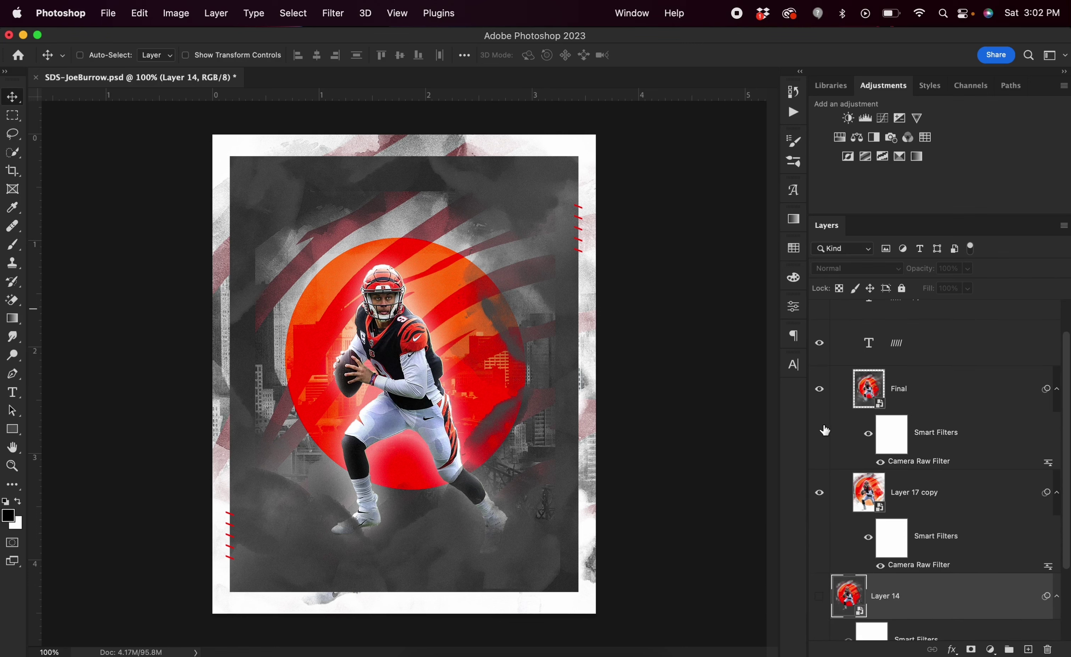
scroll(838, 449, up, 2)
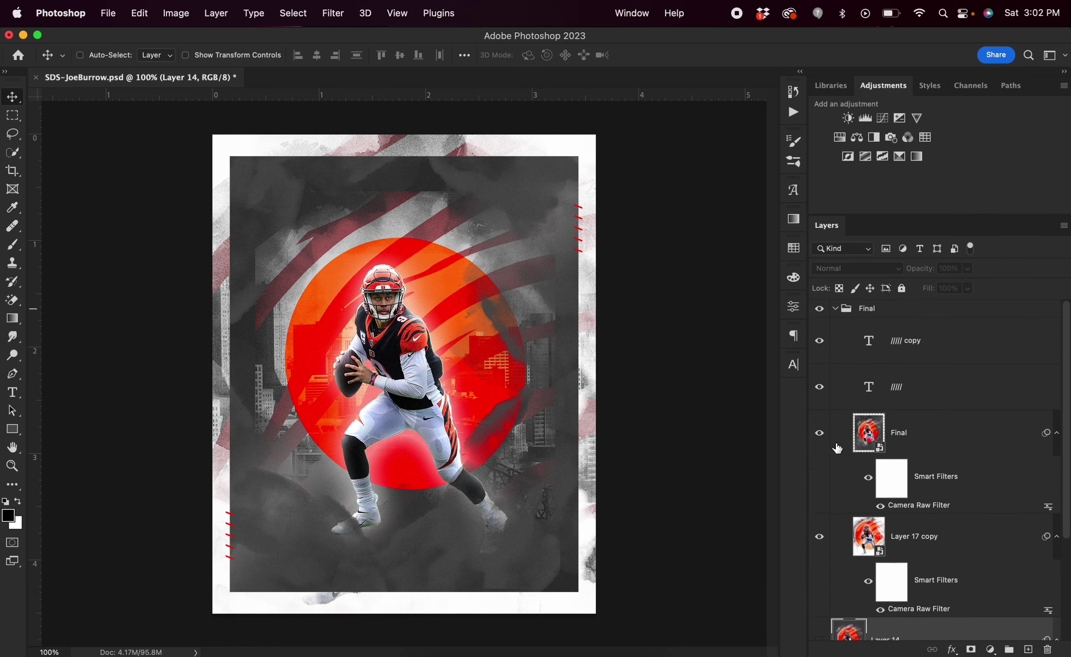
Step: Hide Final and try scaling Layer 17 copy to 104%, then undo the resize
click(820, 436)
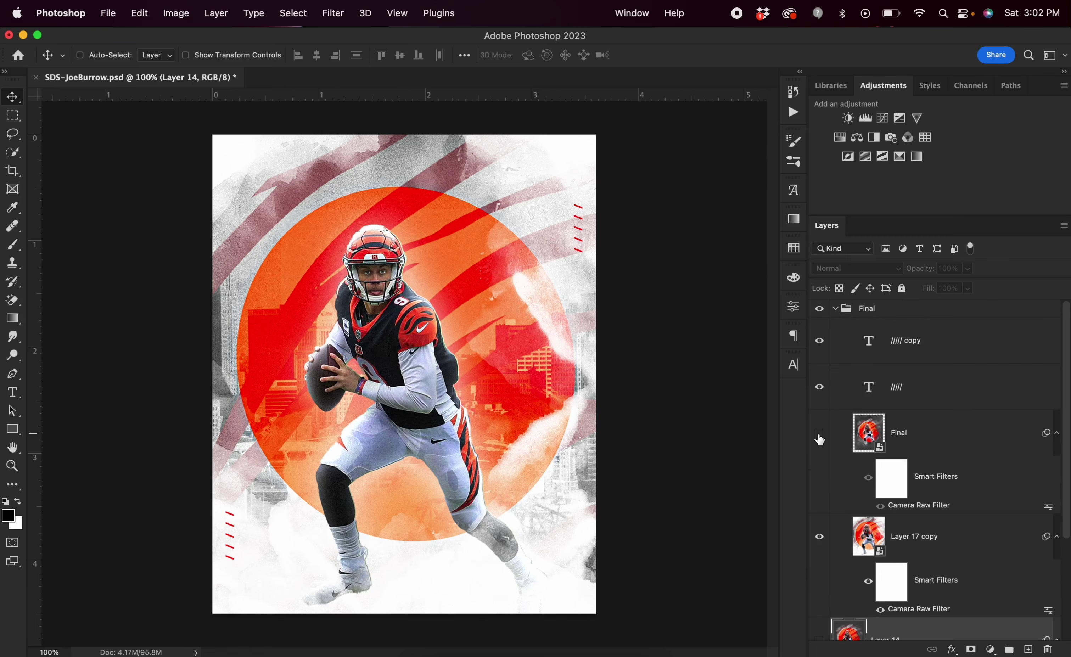
click(937, 556)
key(super+t)
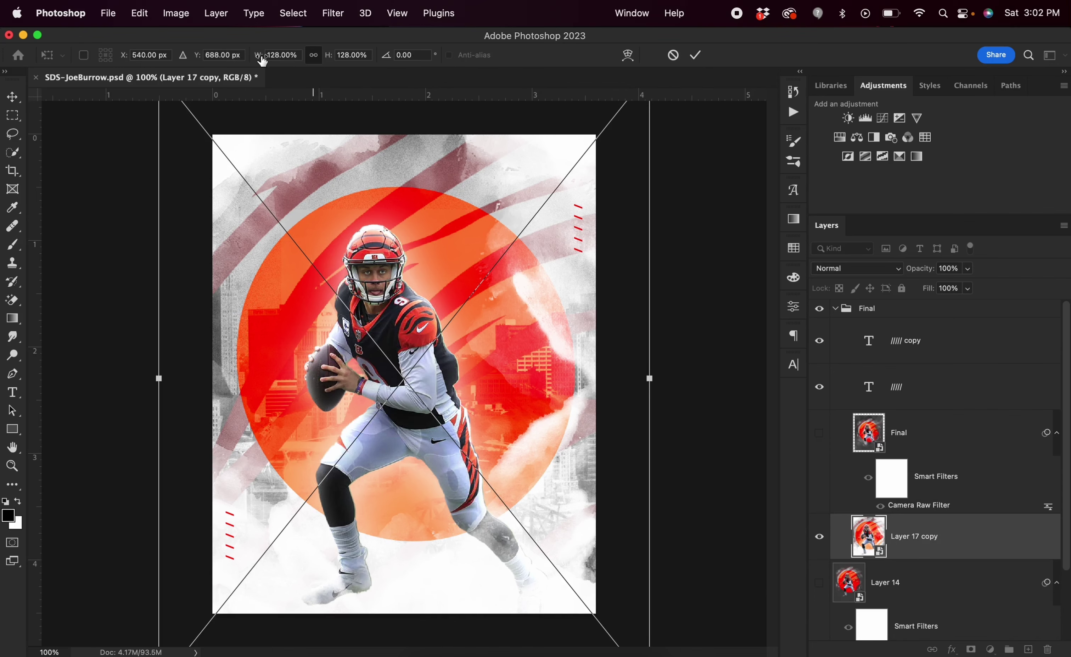
drag(263, 60, 247, 61)
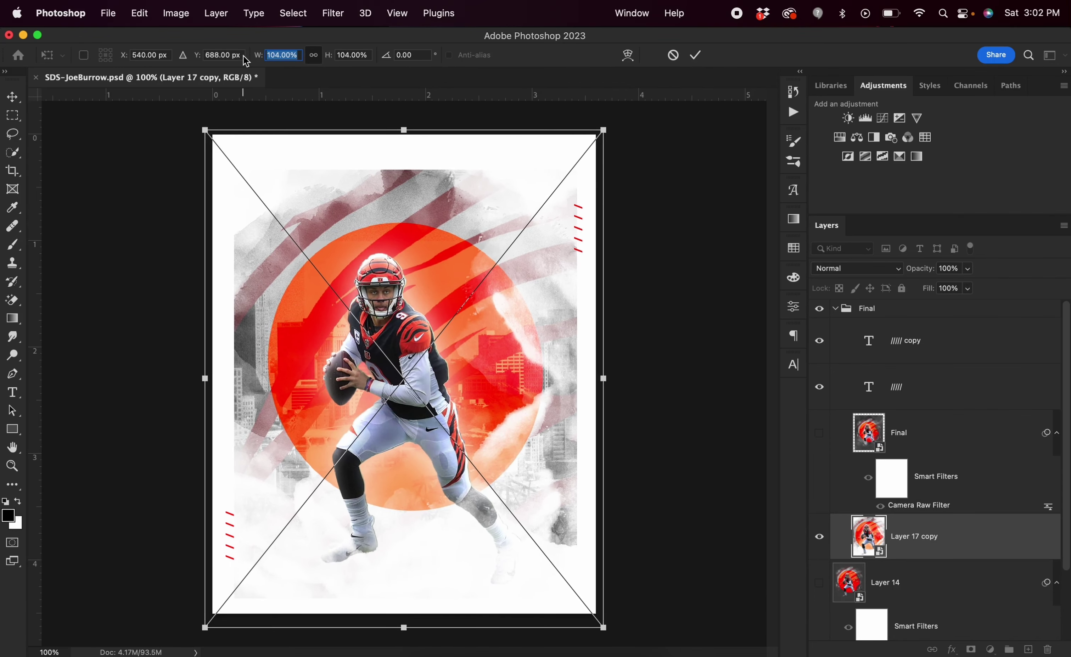
click(695, 57)
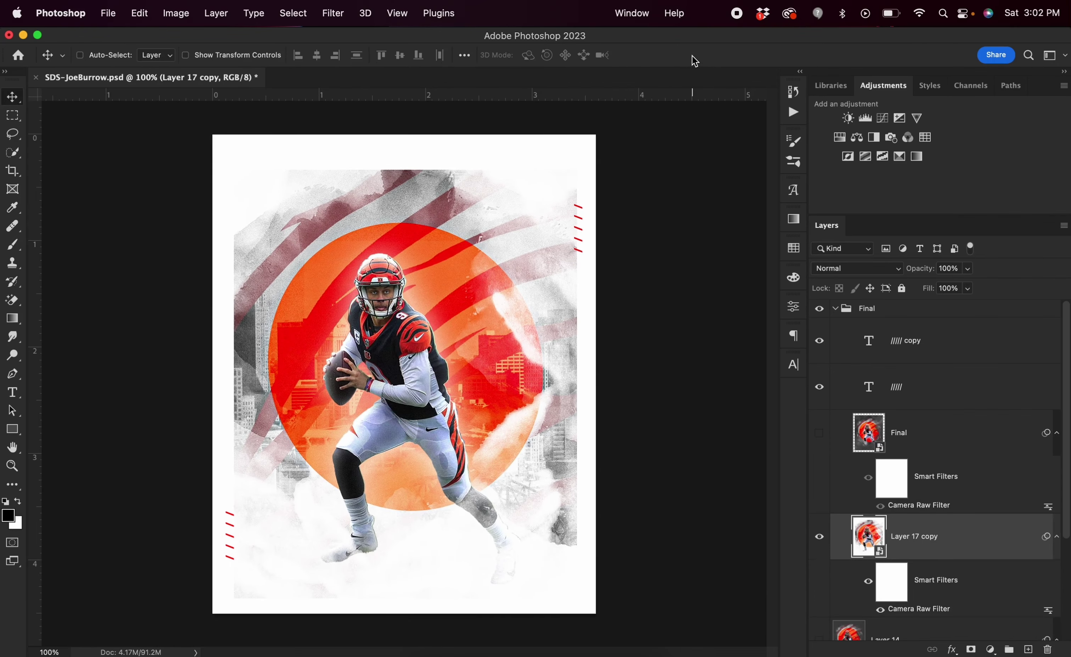
key(super+z)
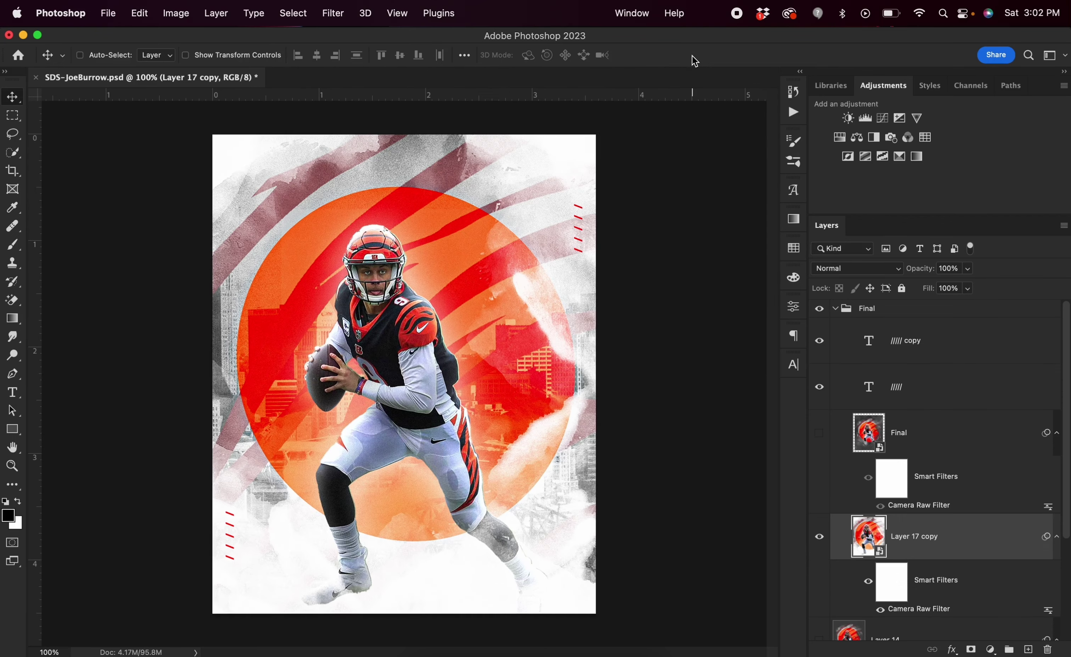
key(super+z)
key(super+z)
Step: Show the Final layer again and scale it down from 91% to 86%
click(815, 446)
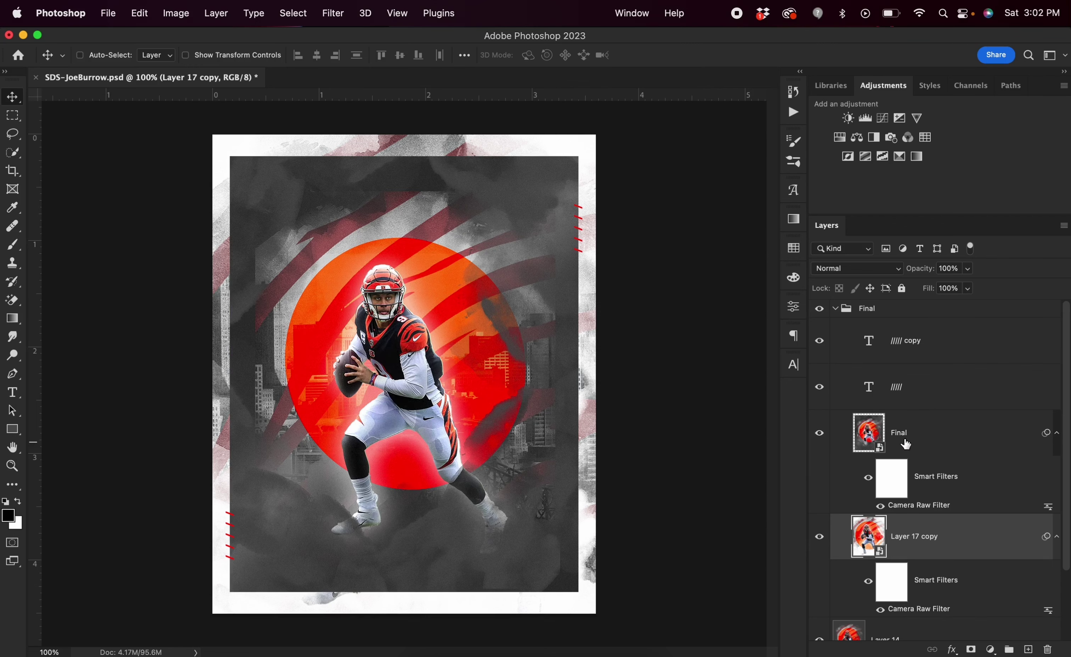
scroll(911, 442, down, 3)
click(928, 362)
key(super+t)
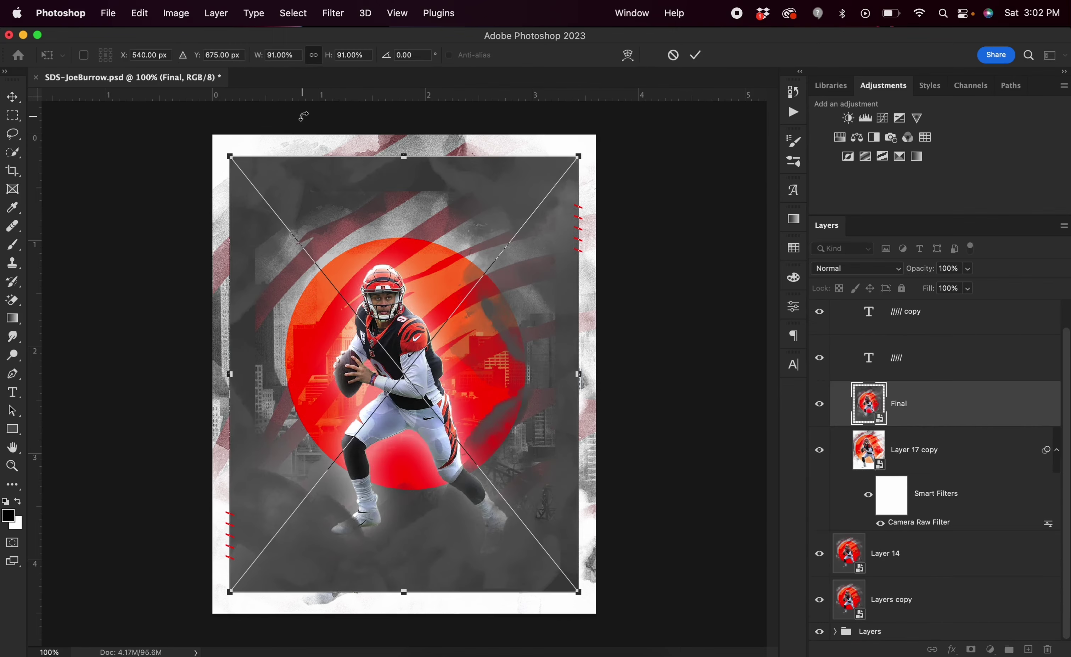
drag(265, 63, 259, 63)
key(Return)
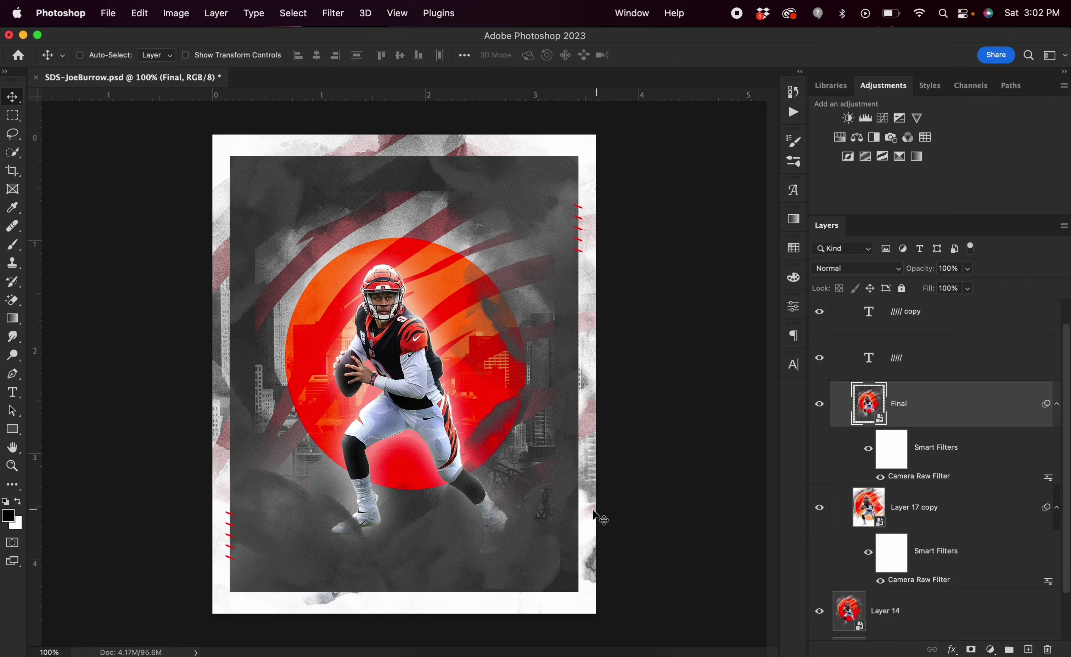
Step: Toggle Layer 17 copy and a neighbouring layer to compare the border, then select the red slash text layer
click(820, 508)
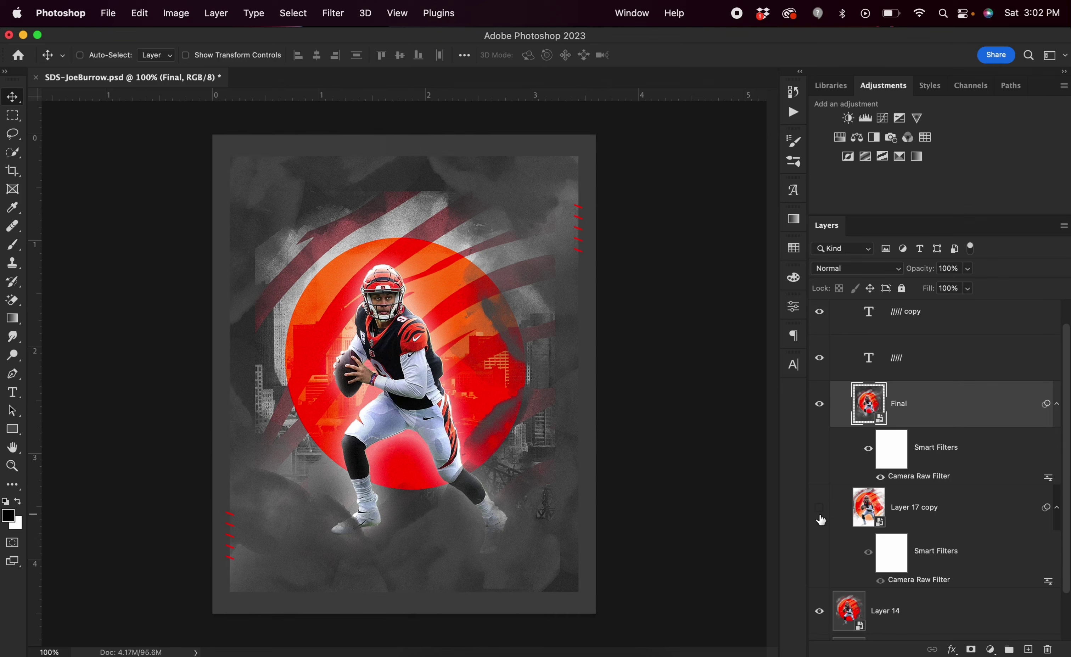
click(820, 508)
click(819, 506)
click(820, 510)
scroll(874, 440, up, 1)
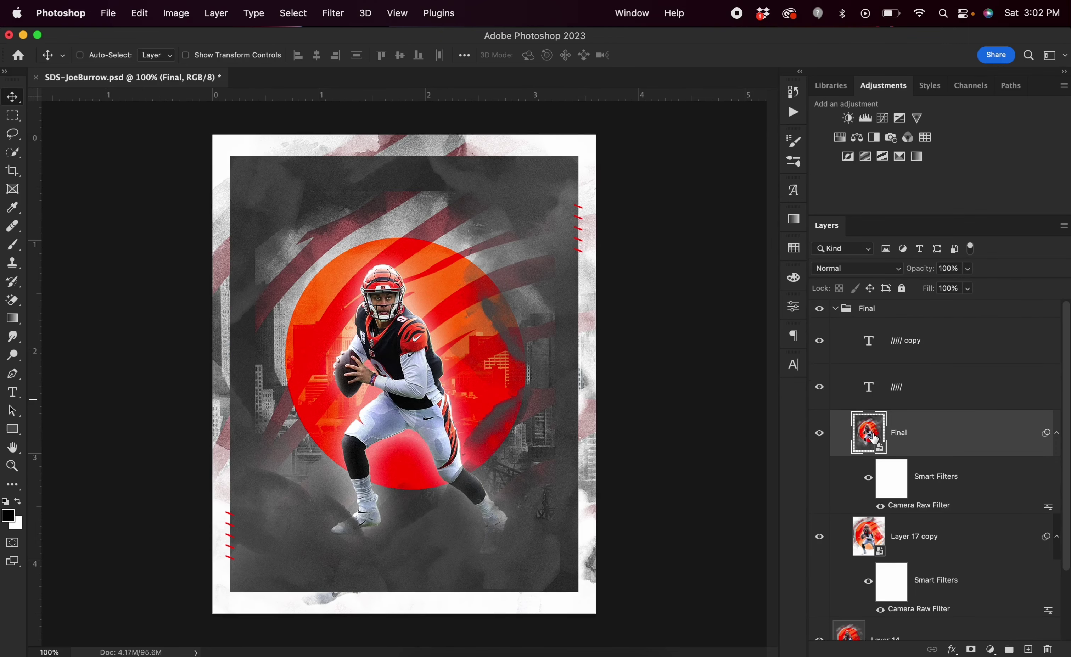
click(897, 396)
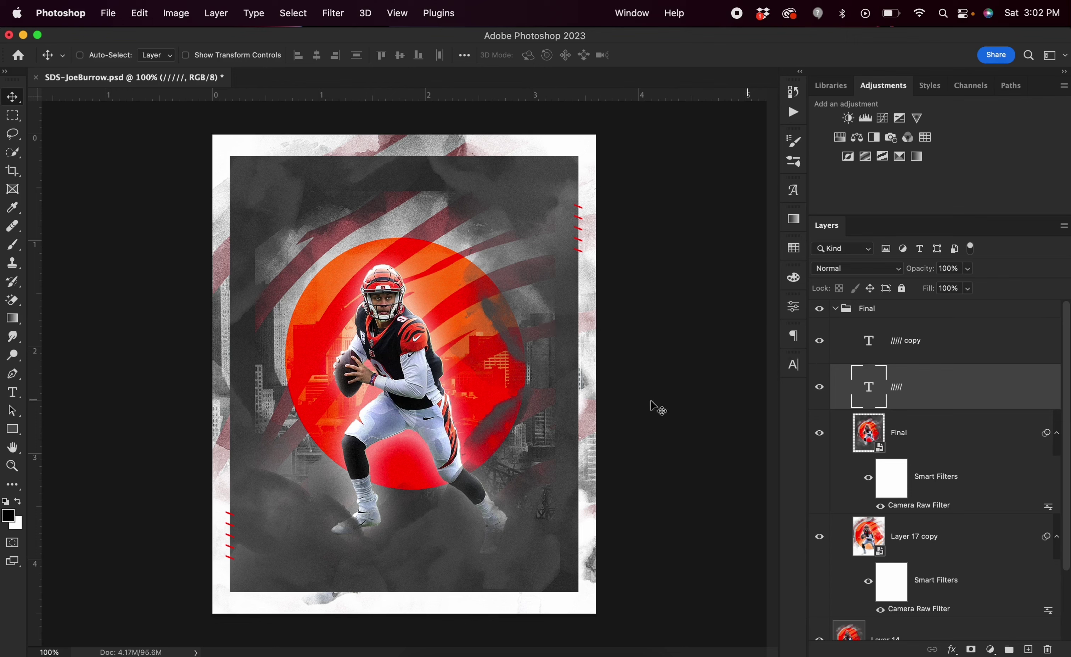
Step: Add a new red '//' text layer and move it to the poster's top-left
key(t)
click(396, 504)
text(///)
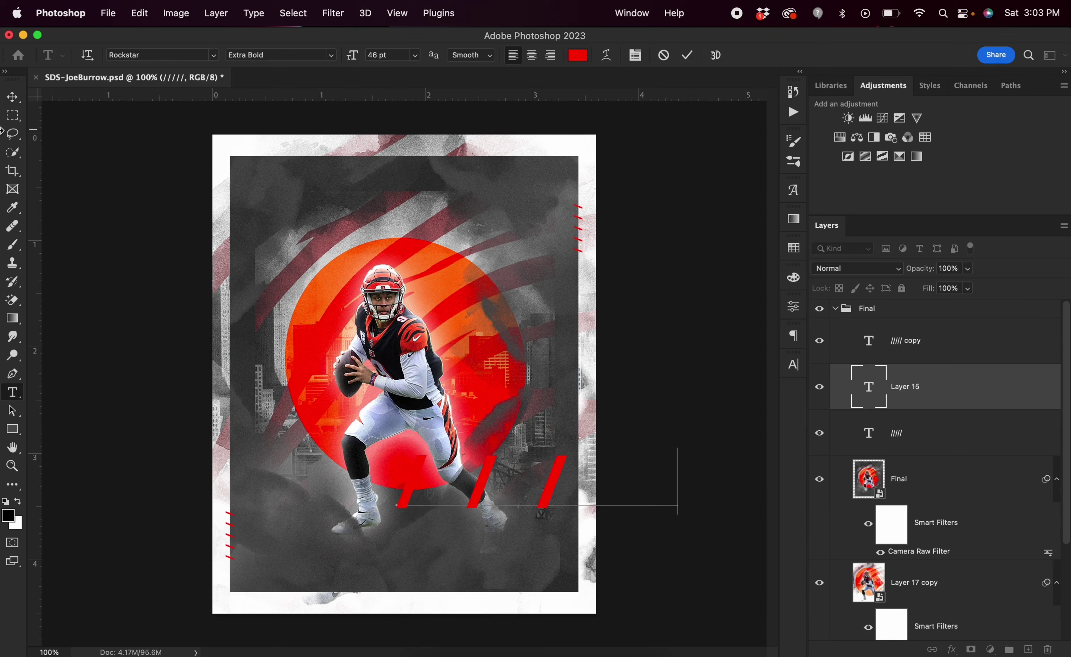
key(Escape)
key(v)
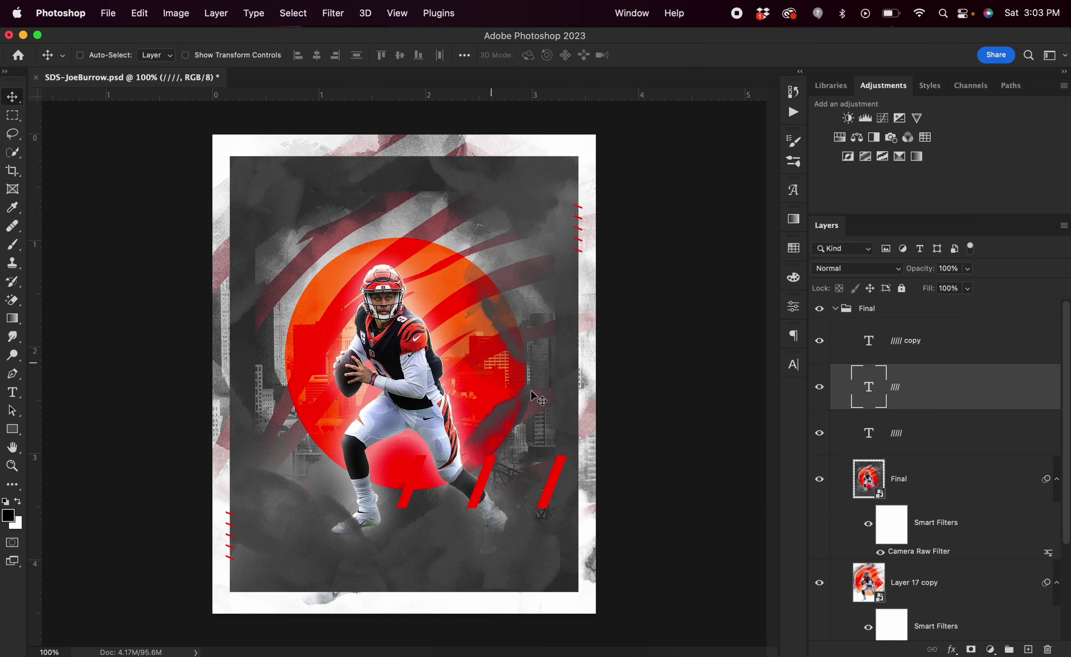
drag(462, 395, 376, 178)
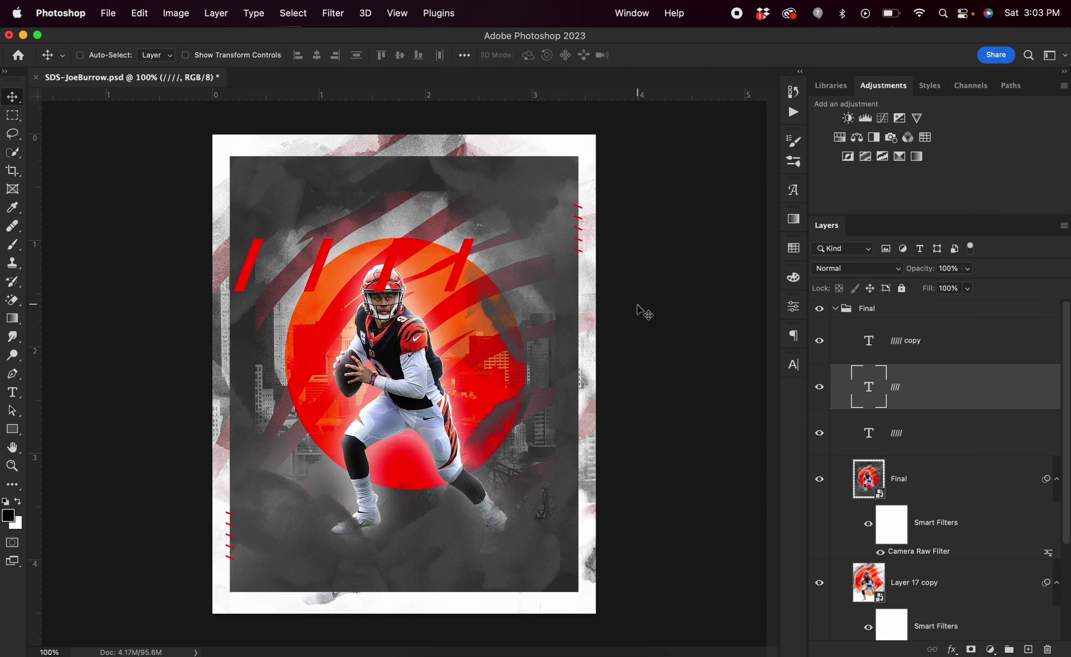